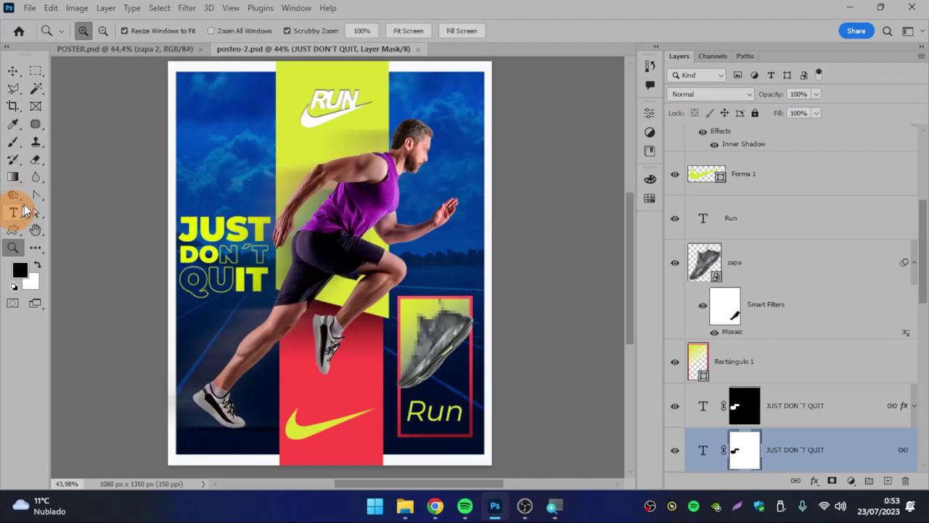
Zoom in and bring up the Type tool flyout to reach the Horizontal Type Tool.
key("super+plus")
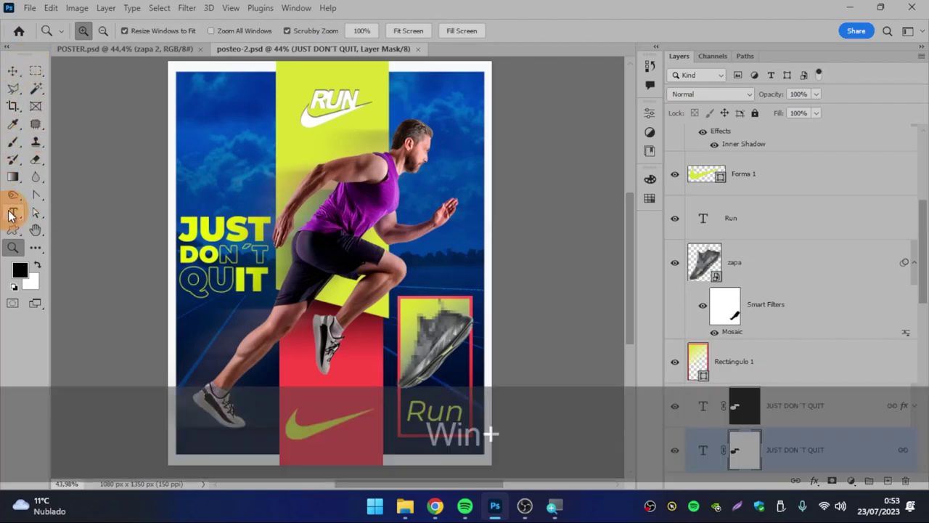
right_click(10, 214)
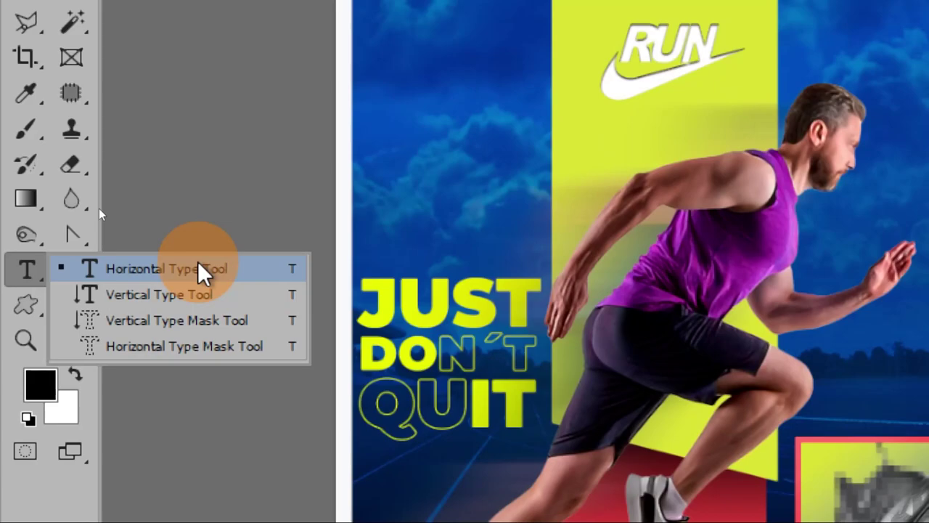
Pick the Horizontal Type Tool, briefly view the text layer's Properties panel, then open the Window menu.
left_click(198, 265)
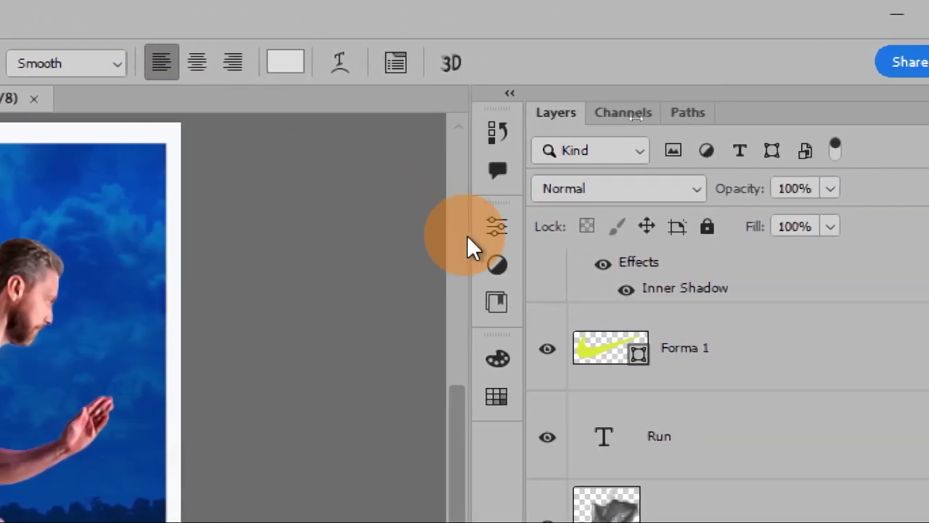
left_click(760, 225)
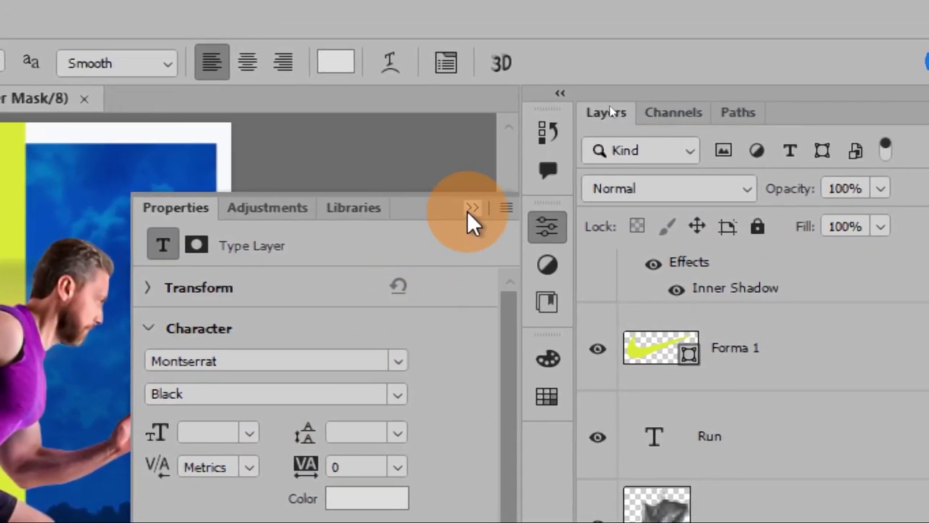
left_click(469, 210)
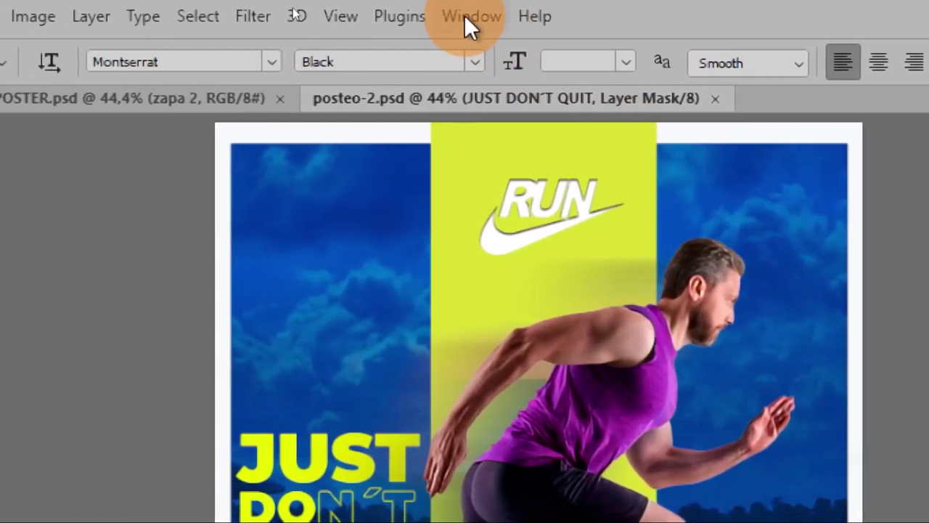
left_click(464, 15)
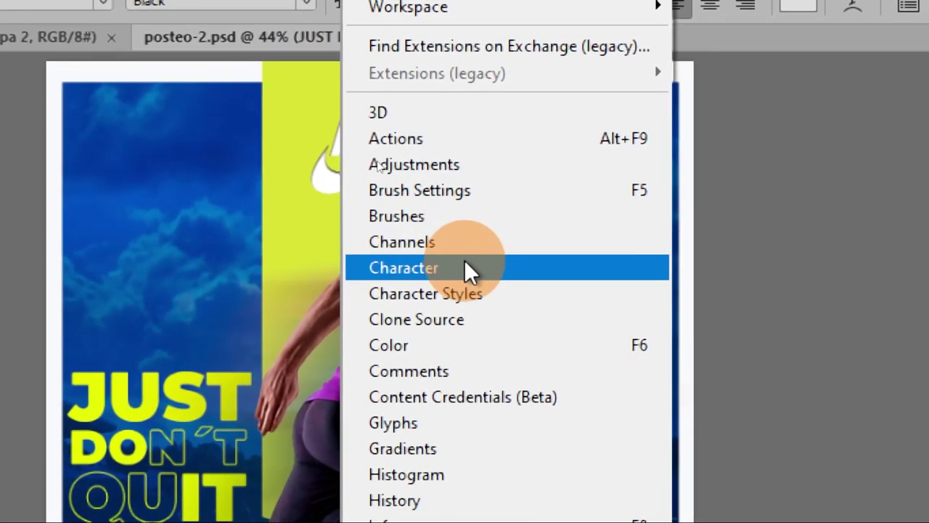
Open the Character panel and check the Montserrat font family and Black weight.
left_click(464, 265)
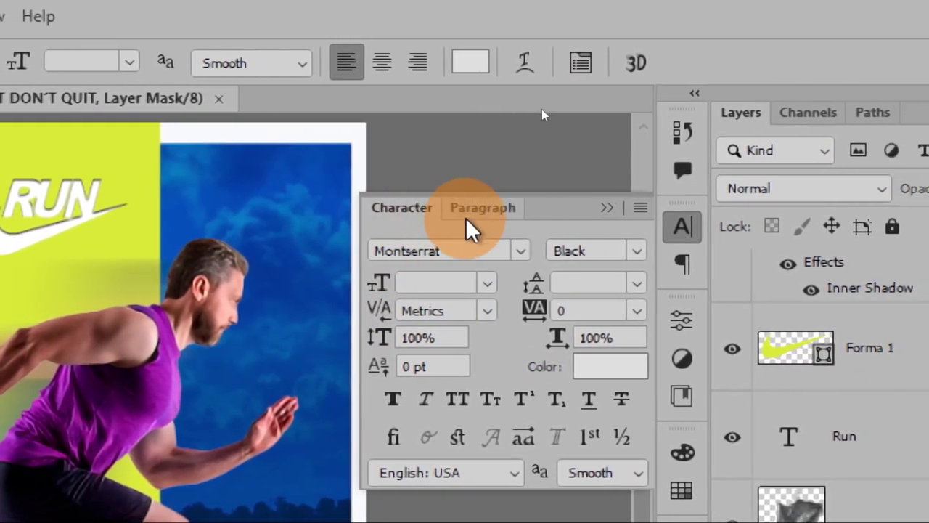
left_click(469, 218)
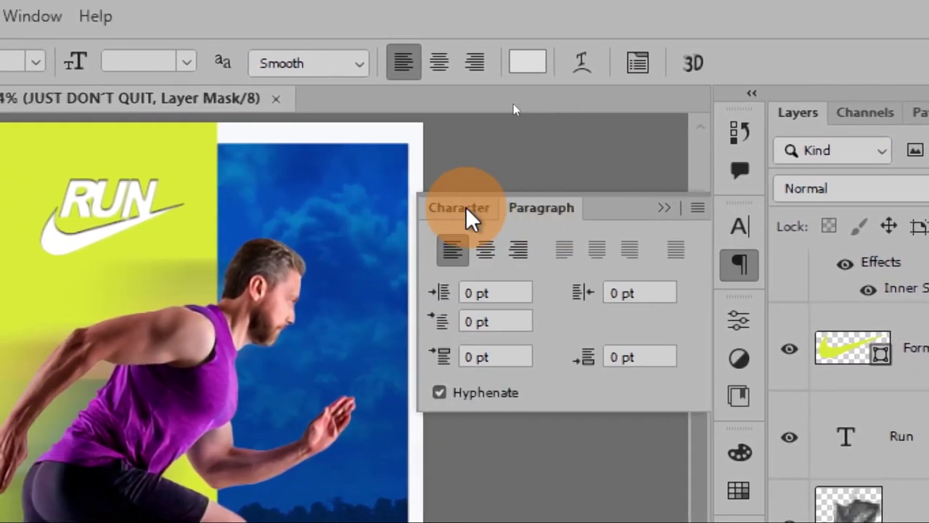
left_click(466, 210)
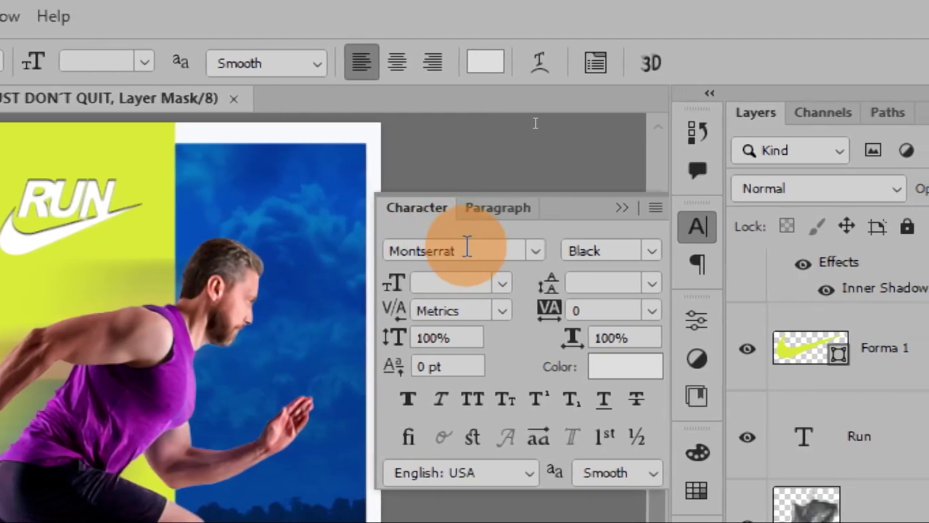
left_click(459, 250)
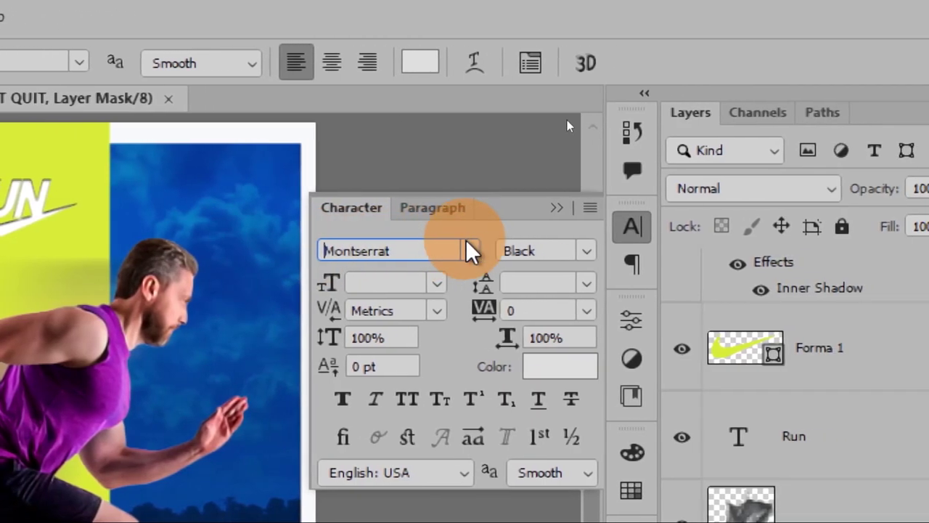
left_click(564, 250)
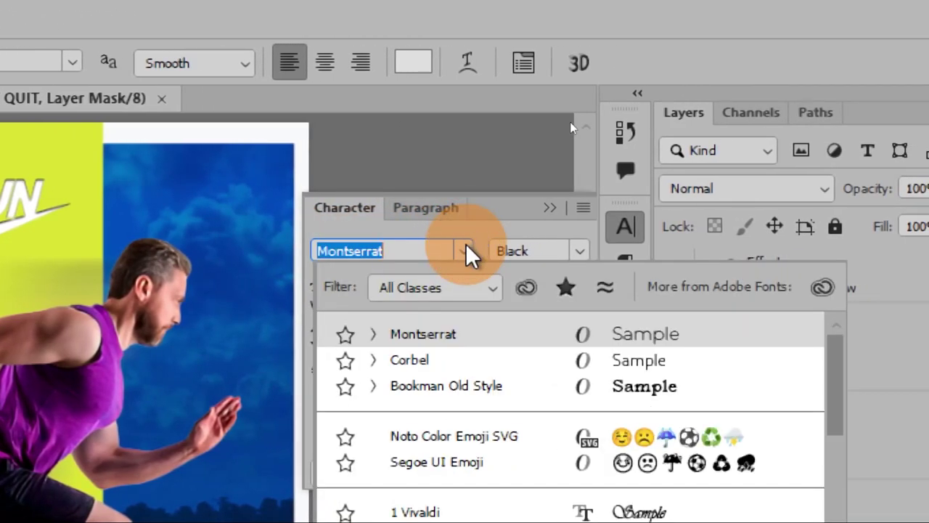
left_click(580, 250)
left_click(579, 251)
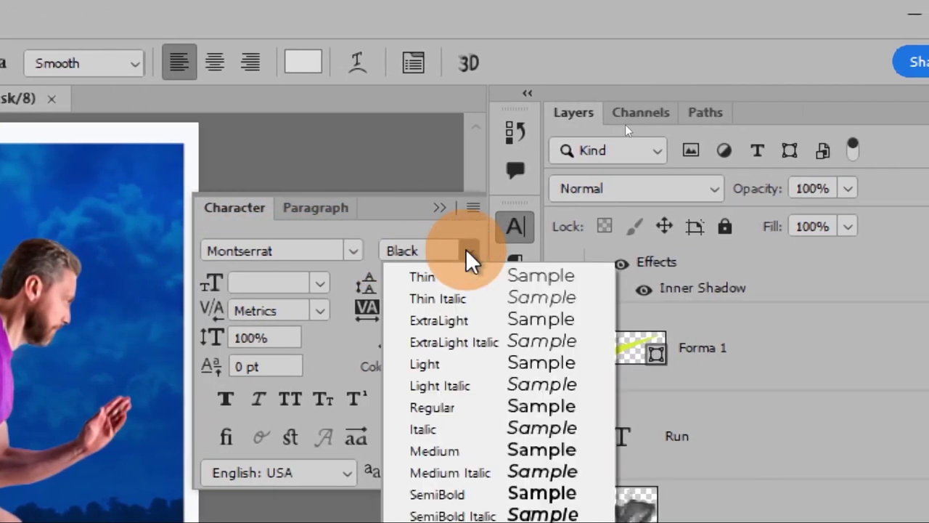
left_click(468, 251)
Inspect font size, leading, kerning, tracking, 100% scale and 0 pt baseline shift.
left_click(320, 282)
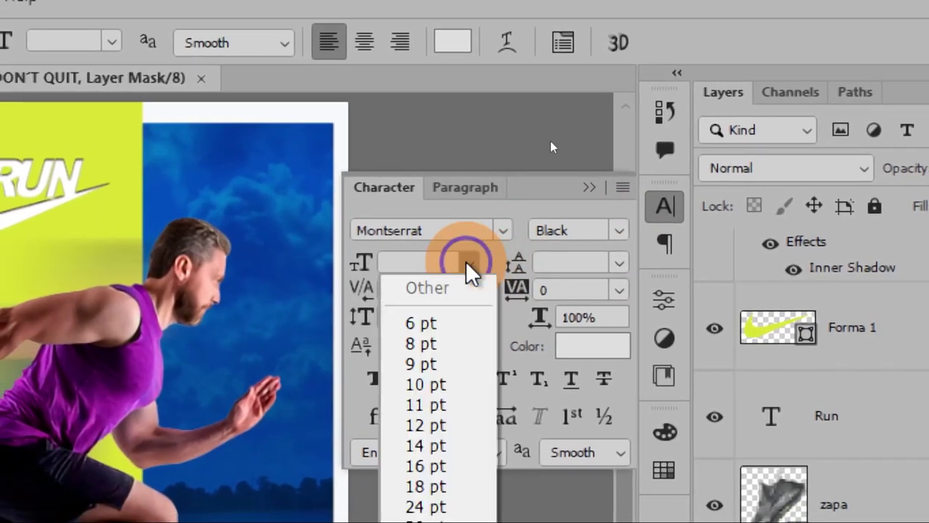
left_click(468, 270)
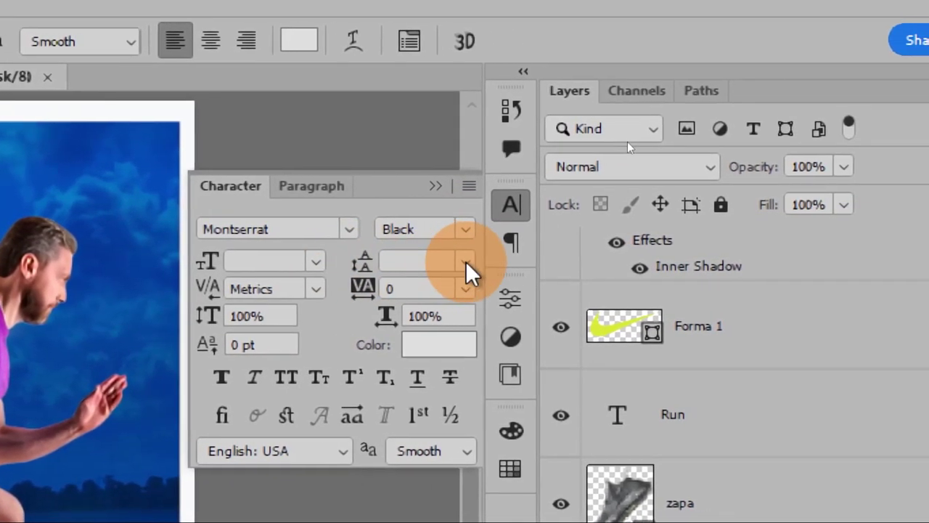
left_click(465, 263)
left_click(466, 262)
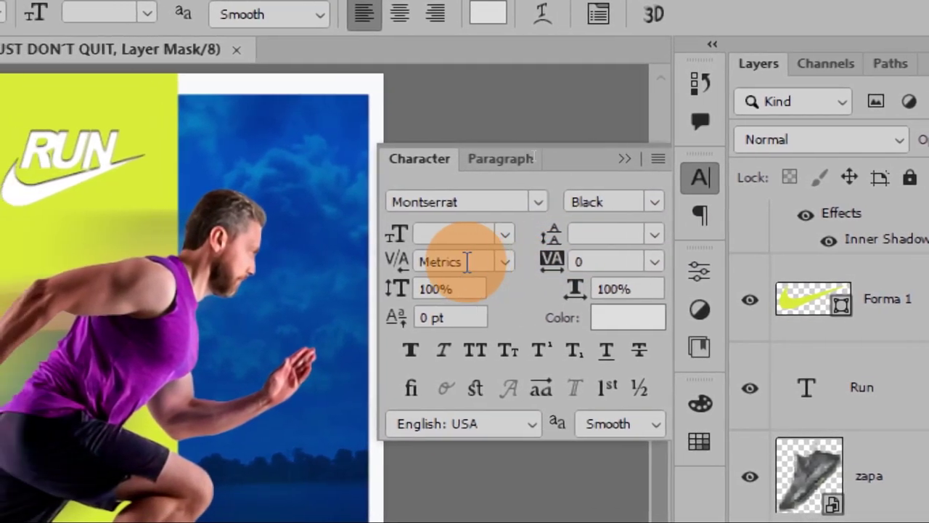
left_click(436, 261)
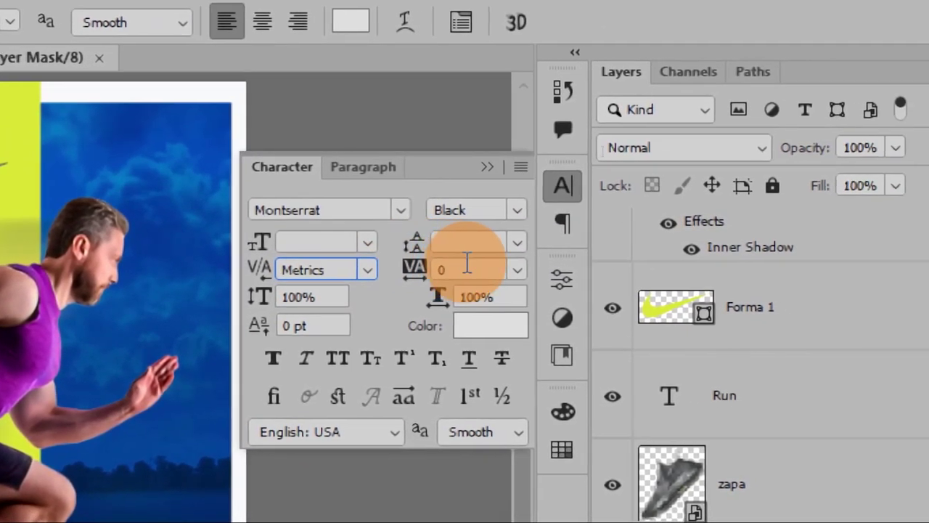
left_click(468, 265)
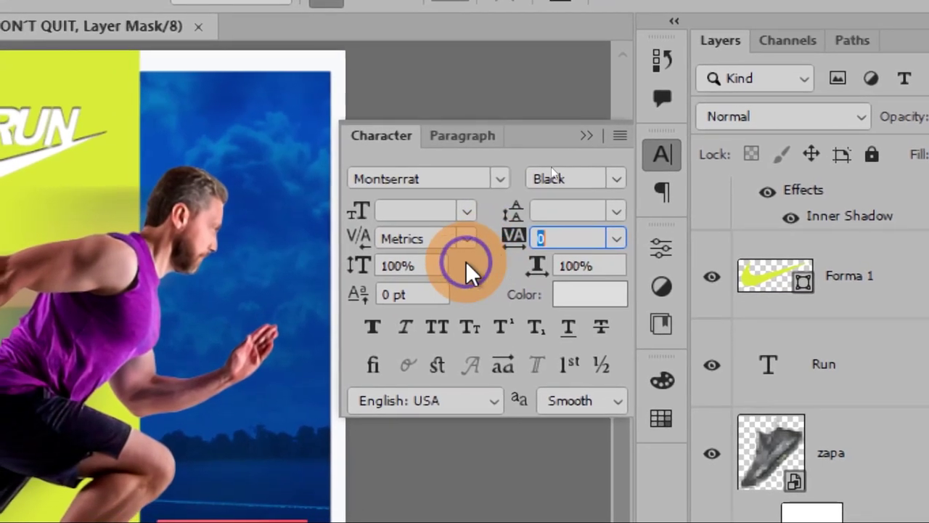
left_click(408, 285)
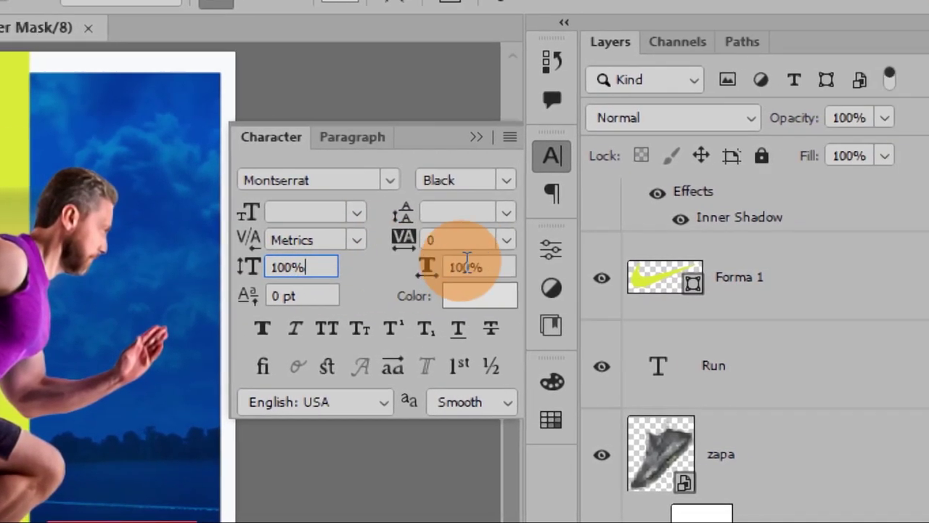
left_click(466, 266)
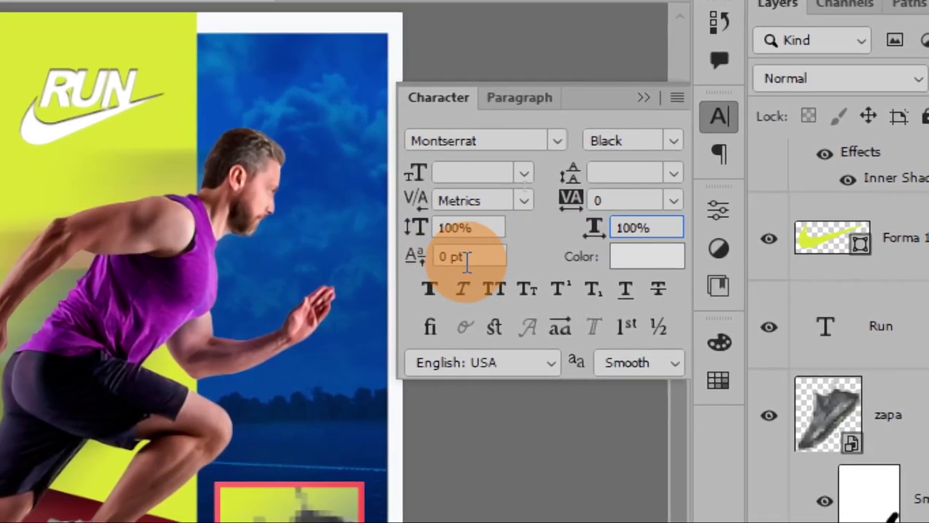
left_click(459, 259)
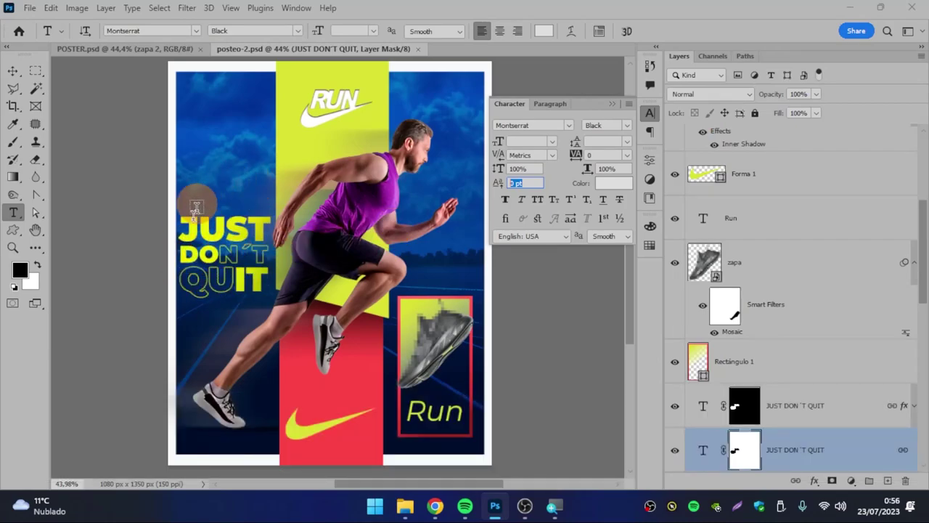
Switch to POSTER.psd and draw a yellow Lorem ipsum paragraph box over the left sky.
left_click(124, 48)
scroll(196, 244, "up", 2)
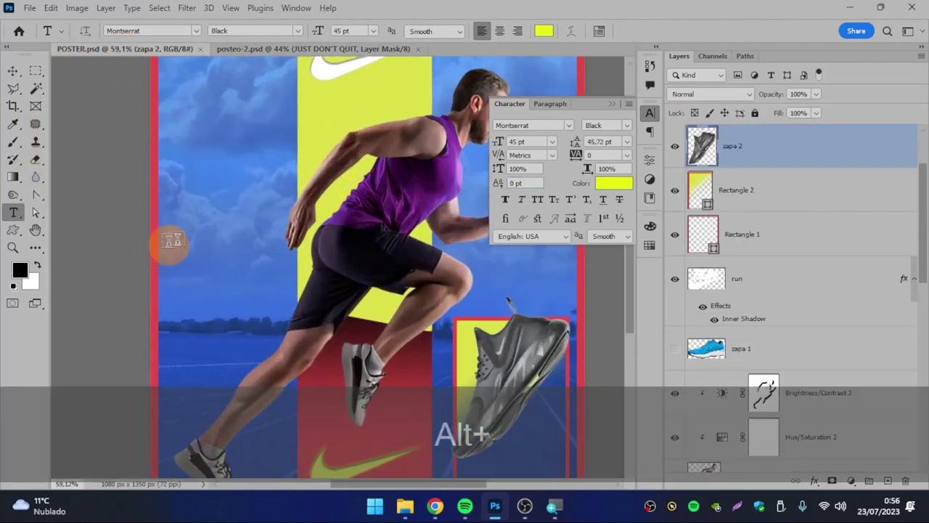
left_click_drag(220, 202, 225, 201)
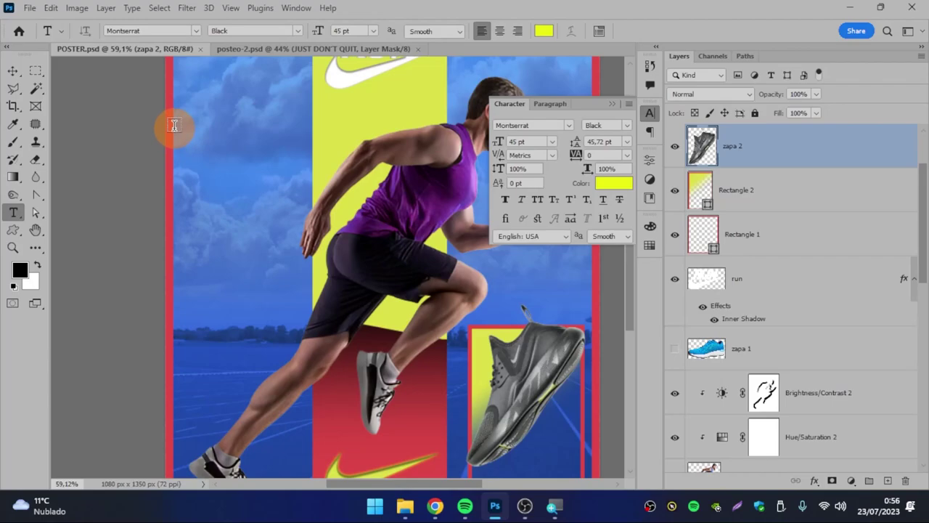
left_click_drag(174, 128, 295, 279)
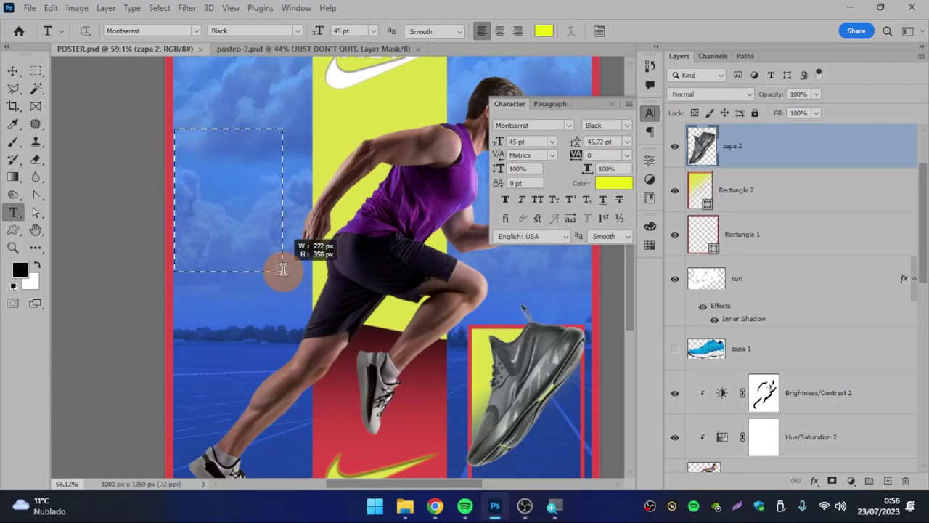
left_click_drag(295, 279, 295, 279)
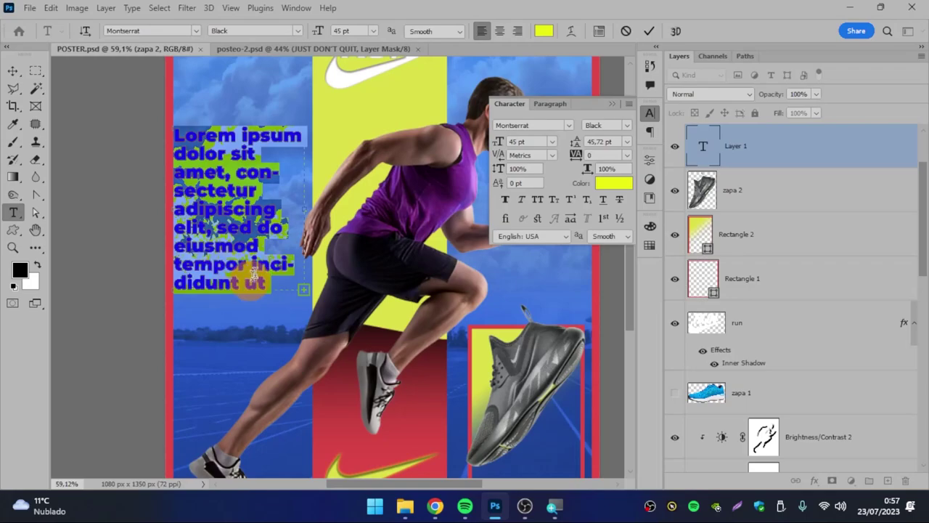
left_click(273, 212)
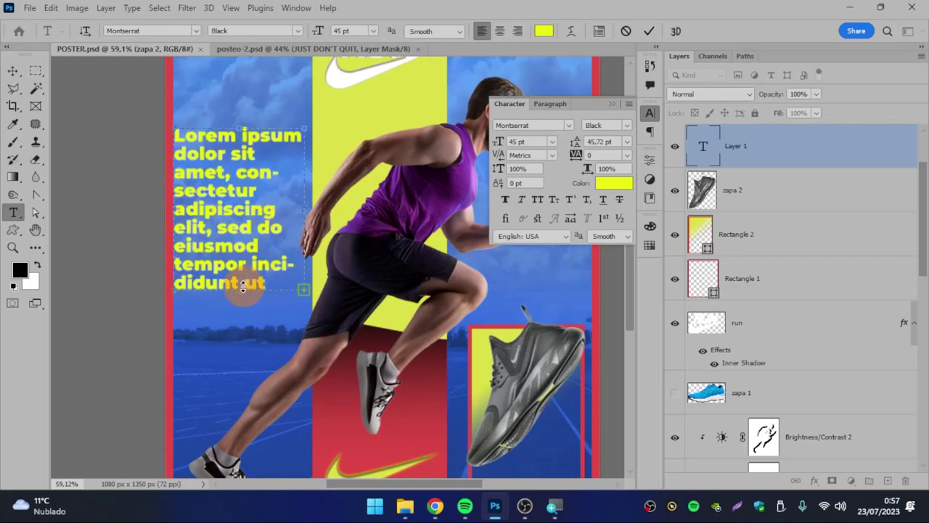
Lengthen the paragraph box, commit it, then delete the placeholder text layer.
left_click_drag(242, 288, 240, 372)
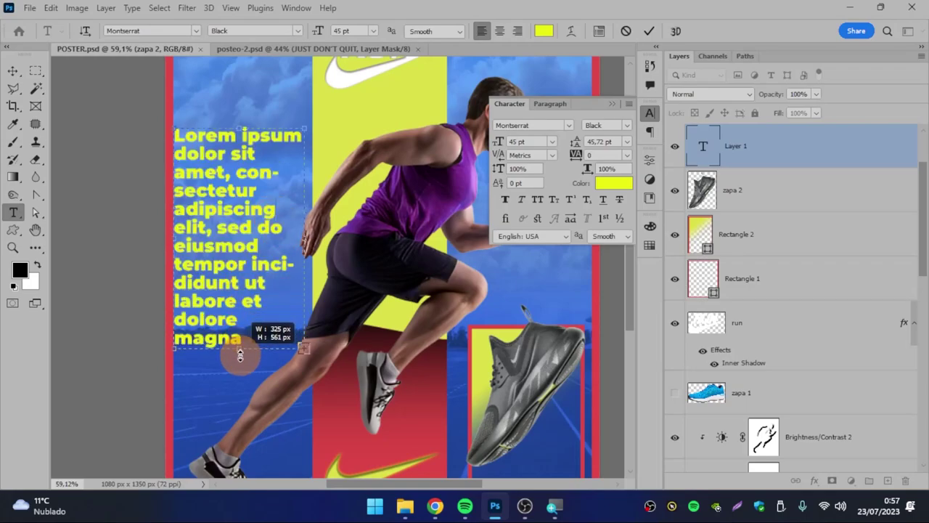
left_click_drag(240, 372, 238, 396)
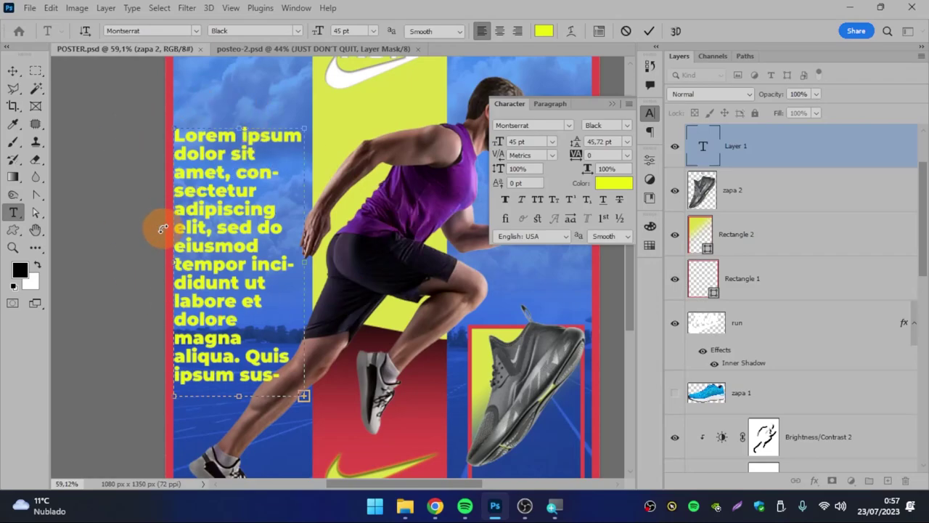
left_click(650, 33)
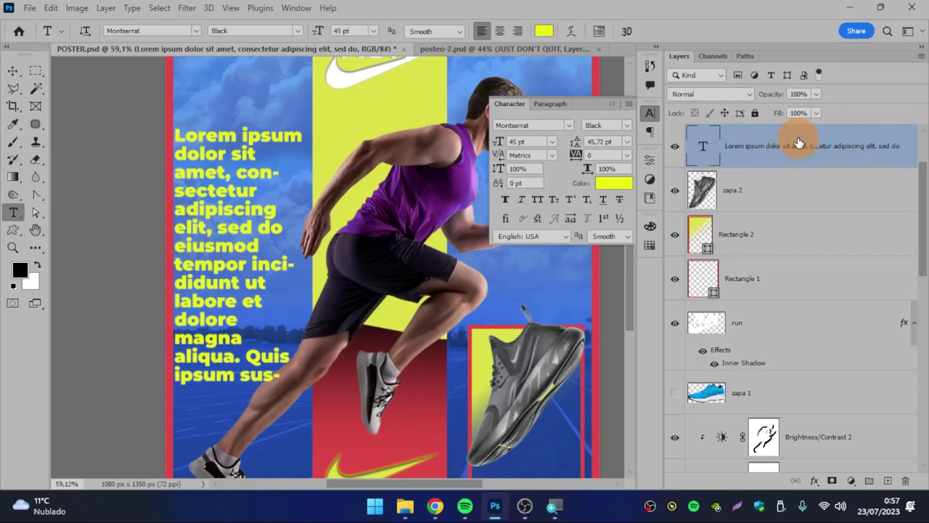
key("Delete")
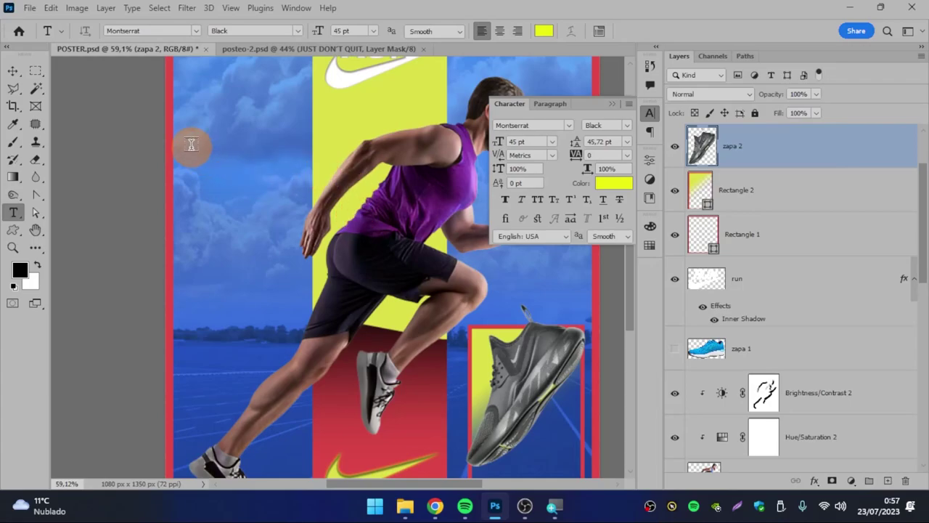
Draw another Lorem ipsum paragraph box left of the runner, commit it, then delete the layer.
left_click_drag(194, 147, 370, 350)
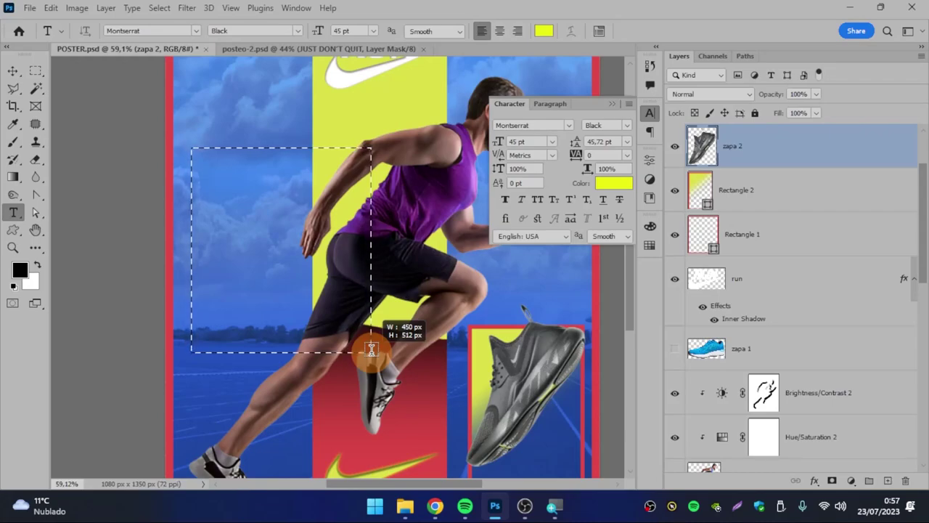
left_click_drag(370, 349, 371, 351)
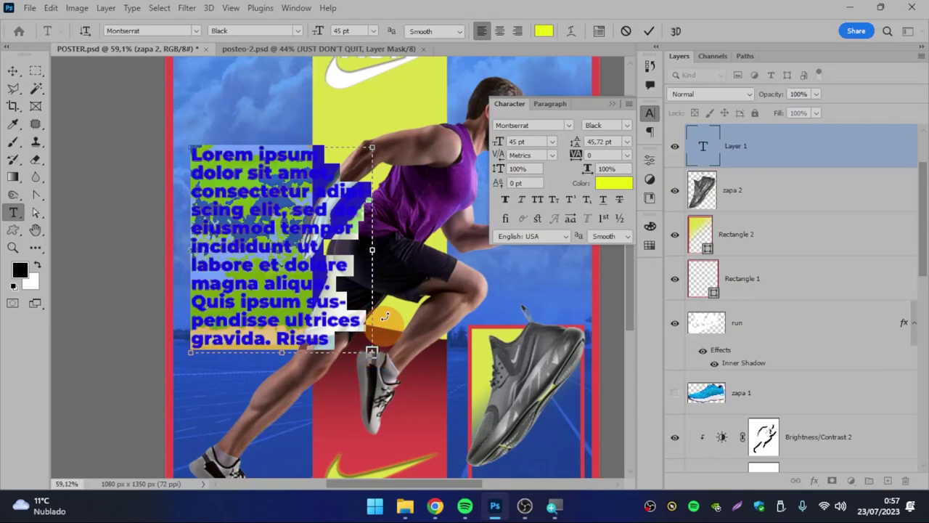
left_click_drag(231, 278, 284, 299)
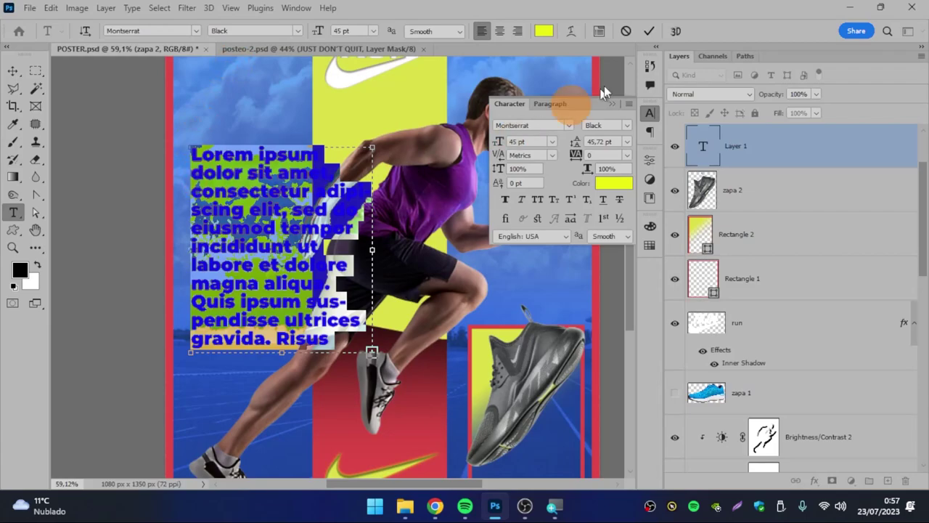
left_click(651, 31)
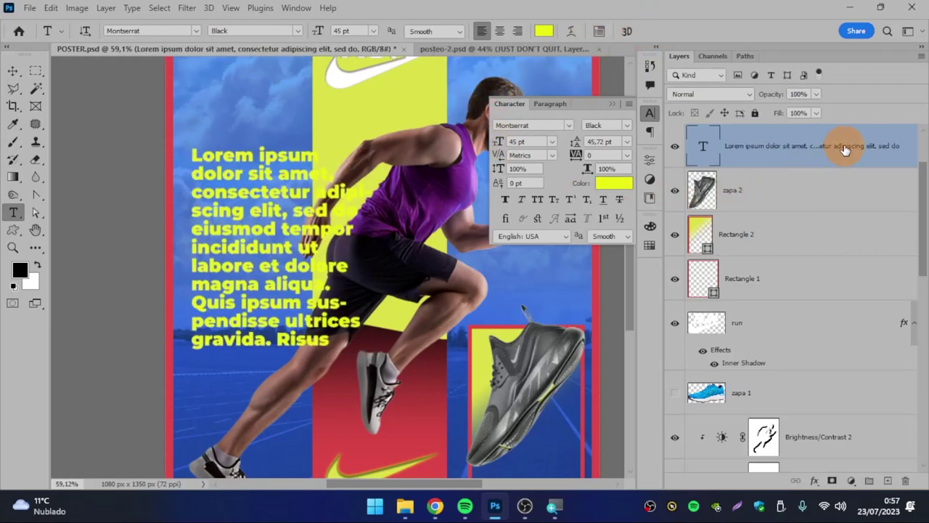
key("Delete")
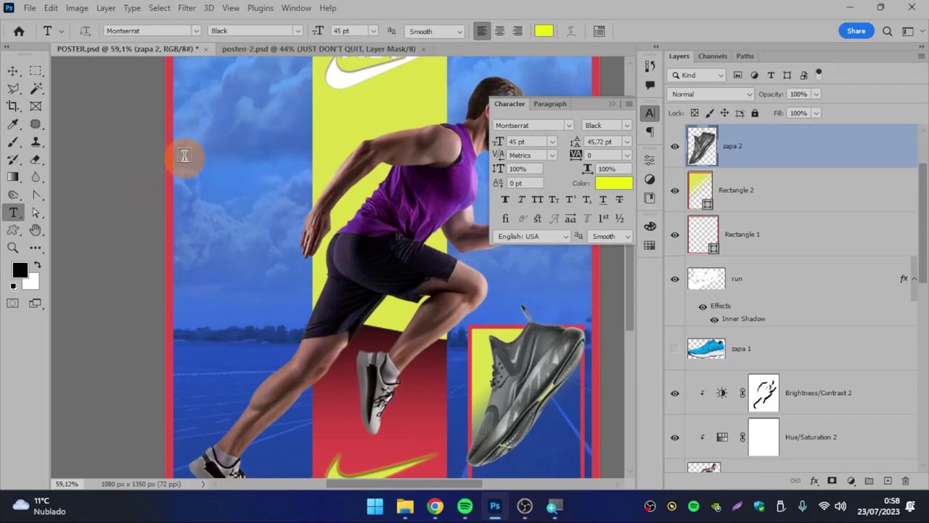
Start a Lorem Ipsum line on the upper-left sky, keeping Montserrat Black.
left_click(184, 155)
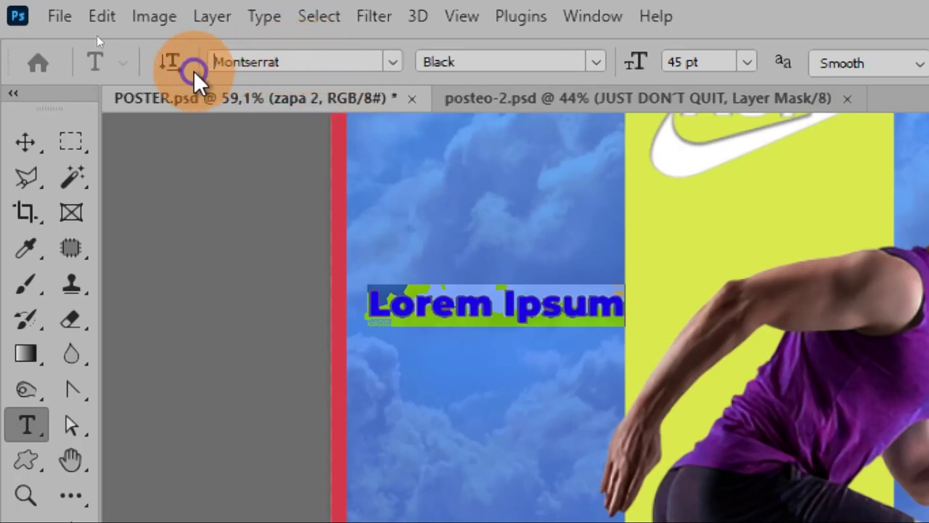
left_click(314, 62)
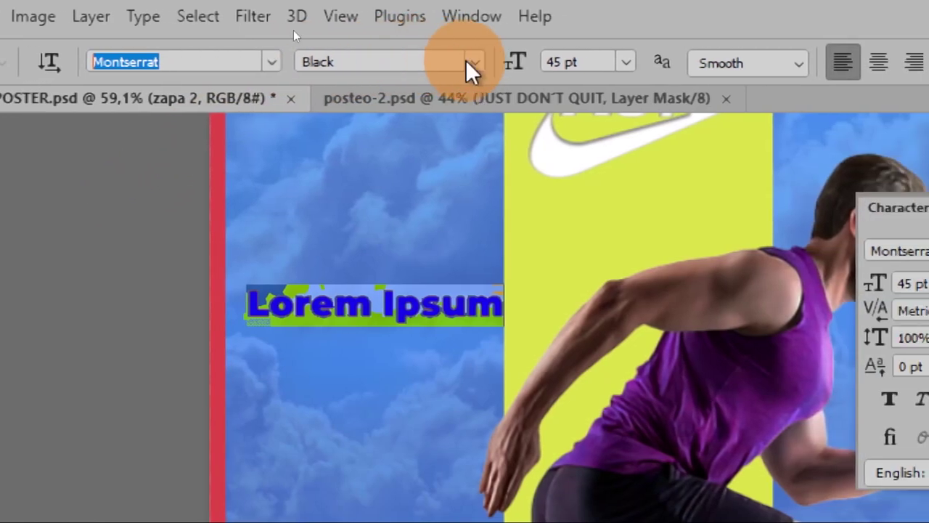
left_click(468, 61)
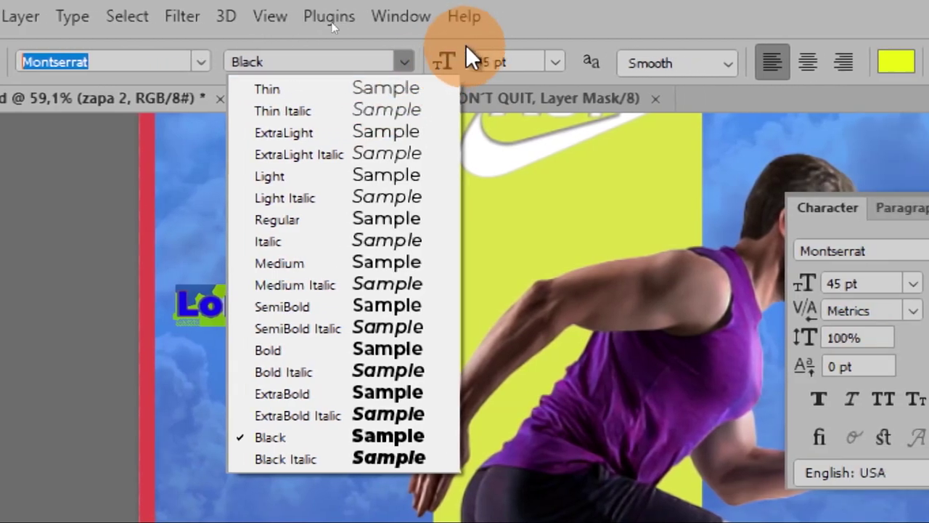
left_click(596, 29)
left_click(587, 62)
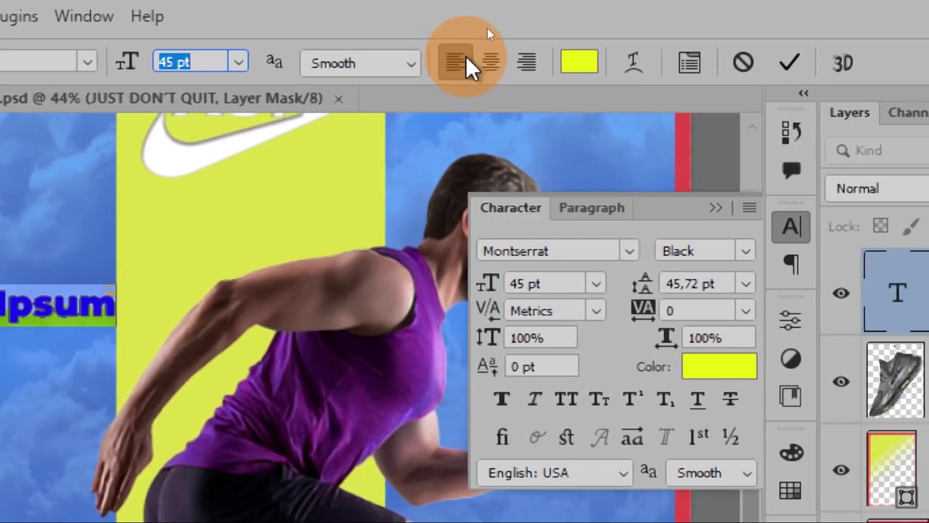
left_click(468, 209)
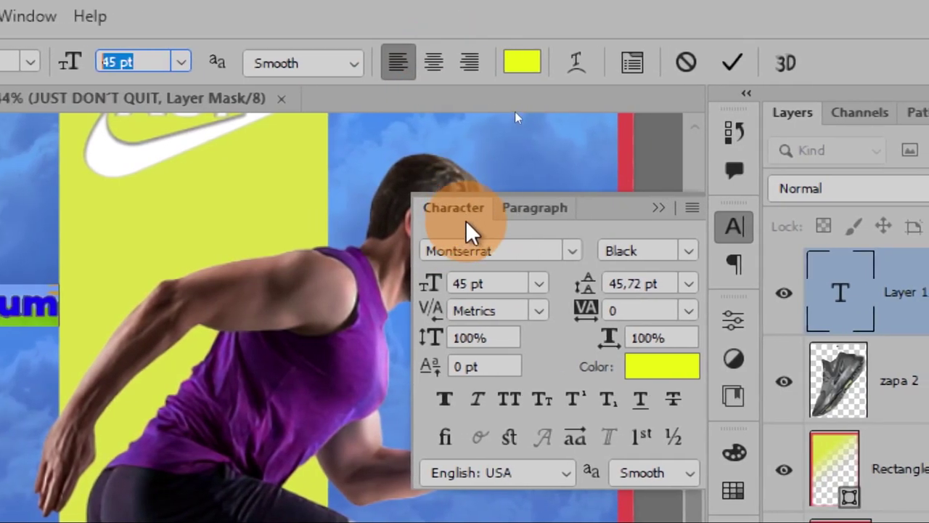
left_click(538, 283)
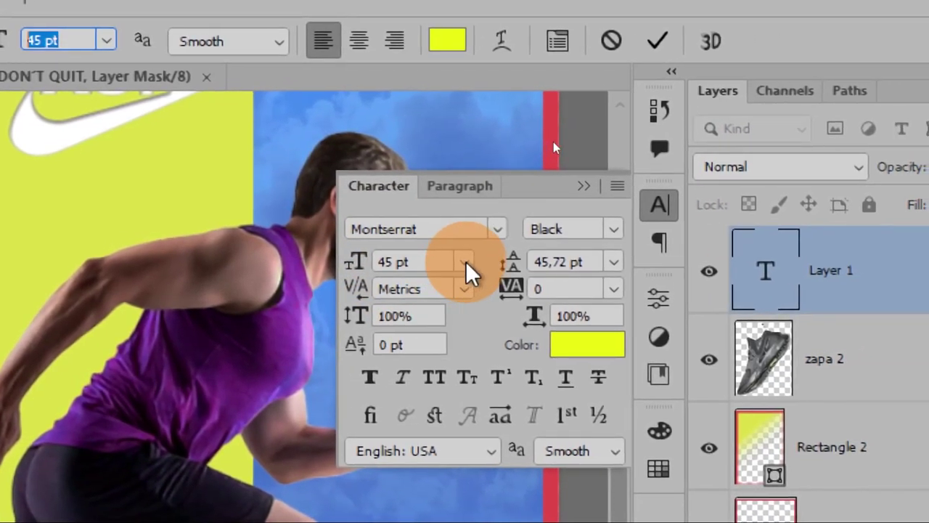
Set the Lorem Ipsum font size to 35 pt in the Character panel.
left_click(466, 260)
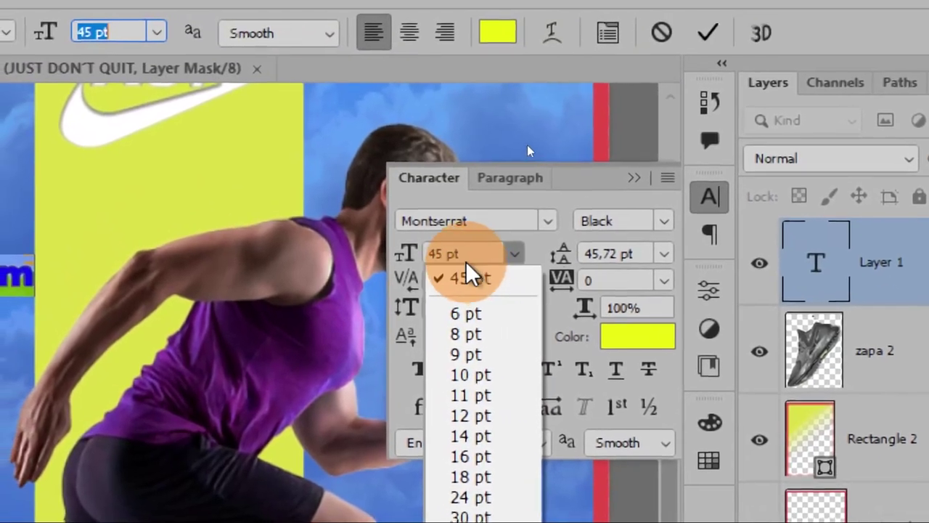
left_click(465, 260)
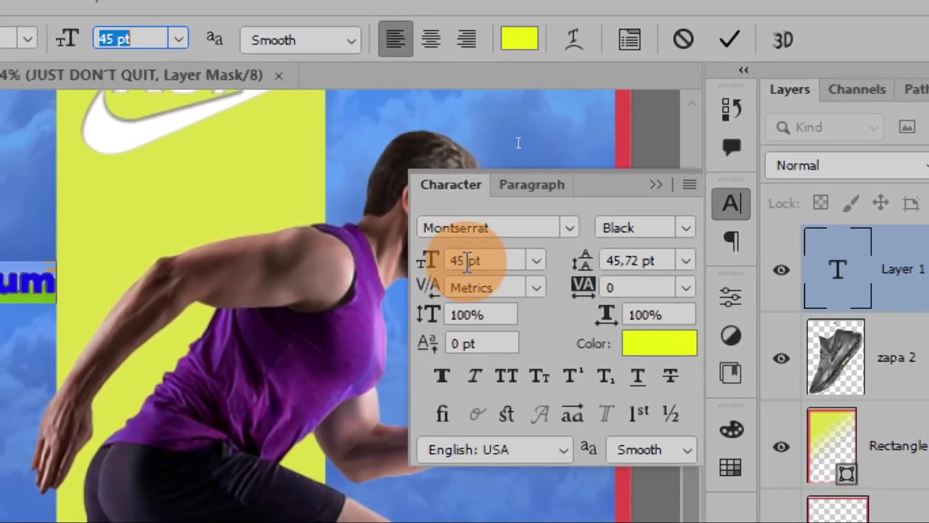
double_click(465, 261)
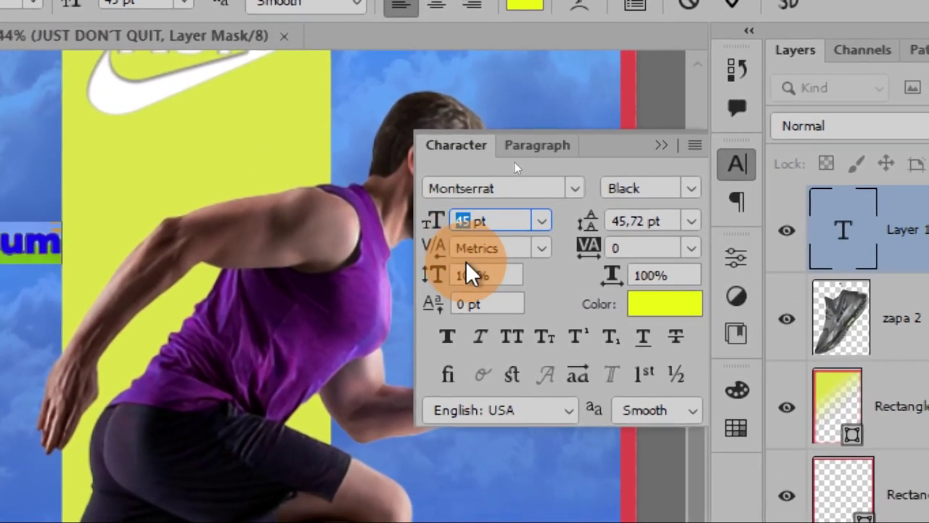
type("35")
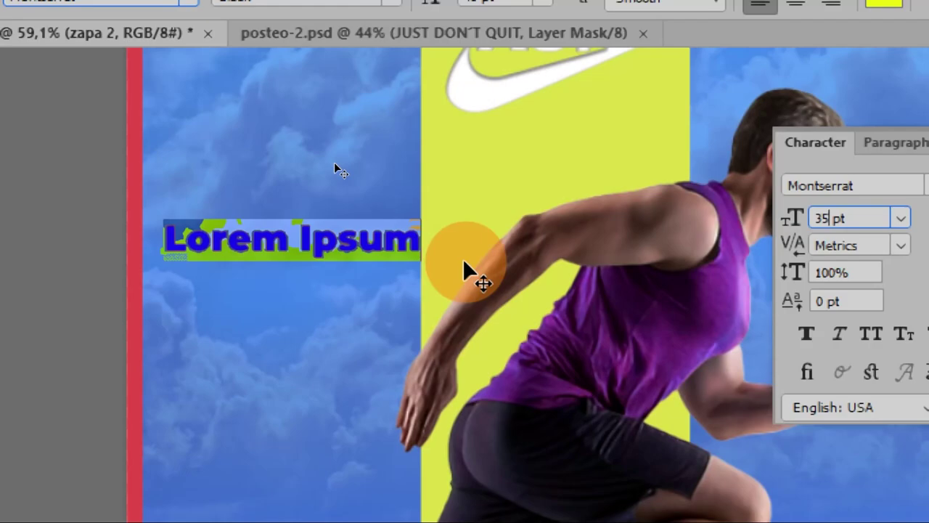
key("Return")
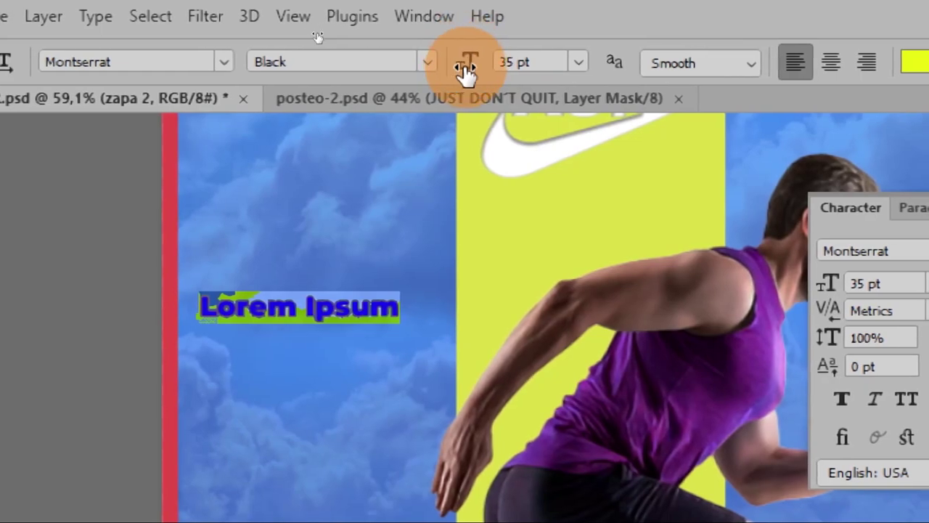
Try 69 pt and about 55 pt, then settle the font size at 45 pt.
left_click(465, 65)
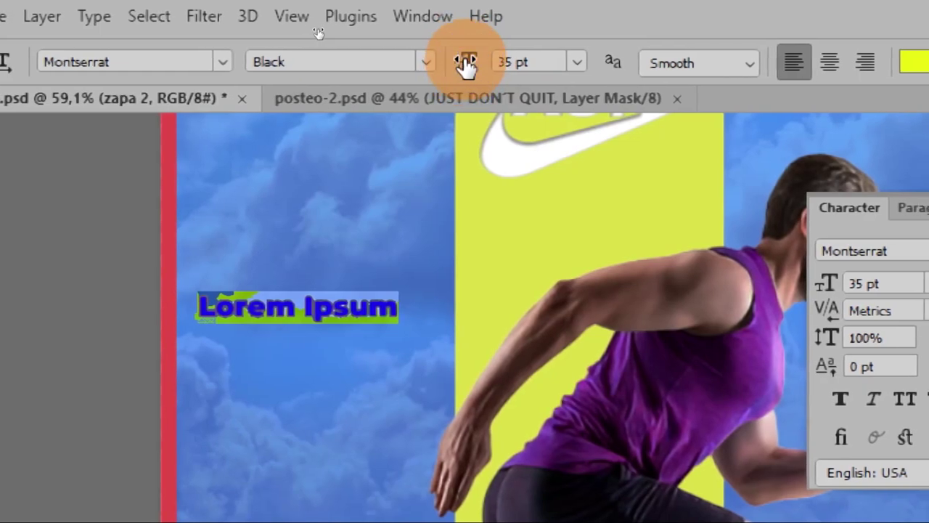
left_click_drag(466, 65, 510, 65)
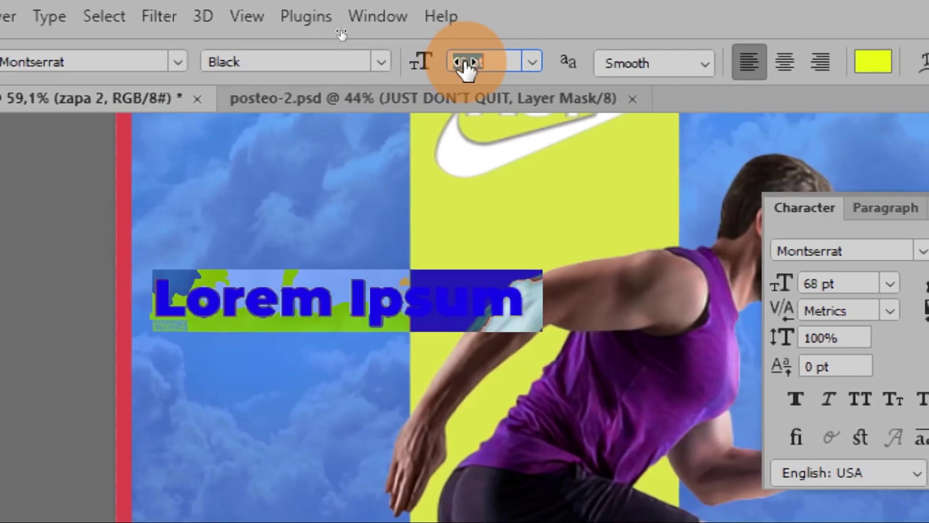
type("69")
key("Return")
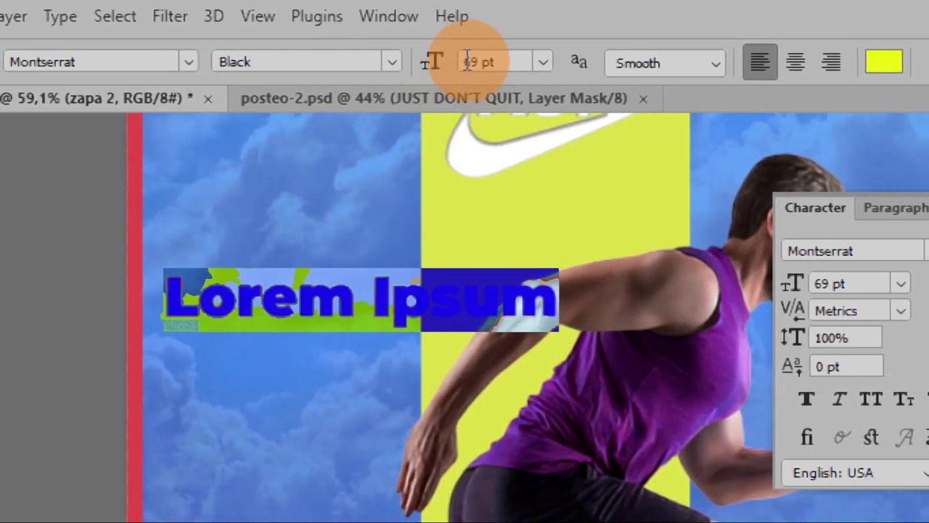
mouse_move(432, 73)
left_mouse_down()
mouse_move(415, 75)
mouse_move(465, 76)
left_mouse_up()
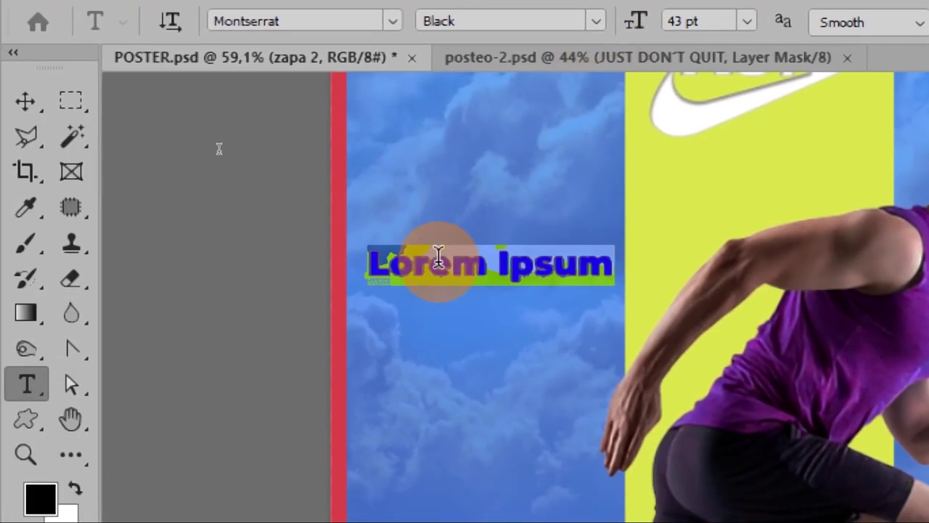
left_click(465, 149)
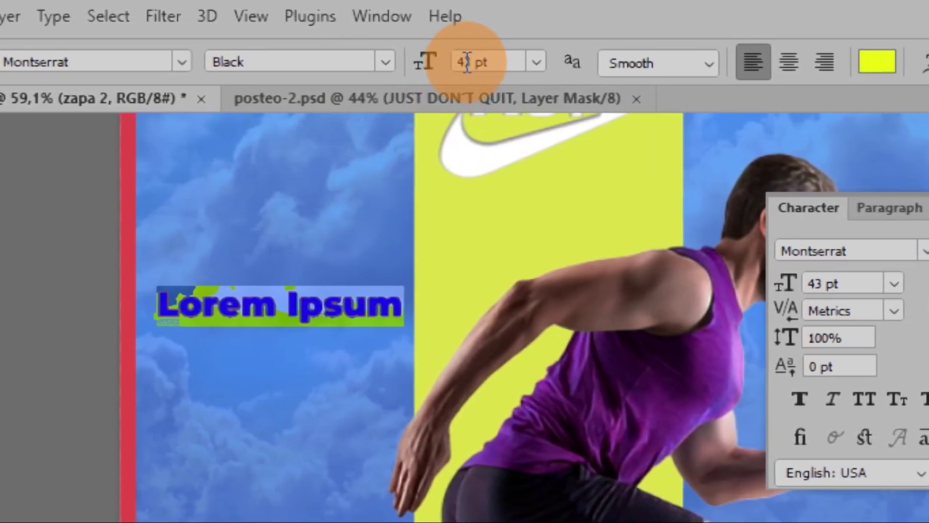
left_click(465, 62)
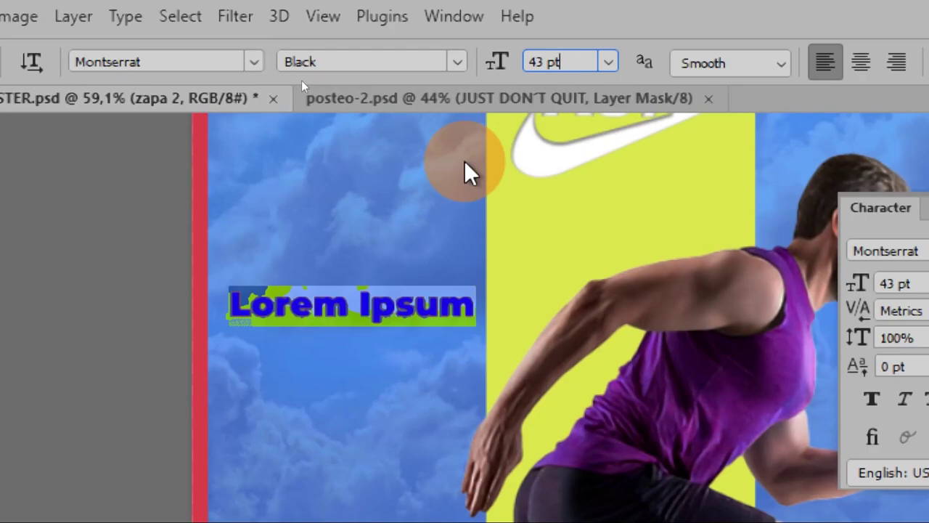
key("Up")
key("Up")
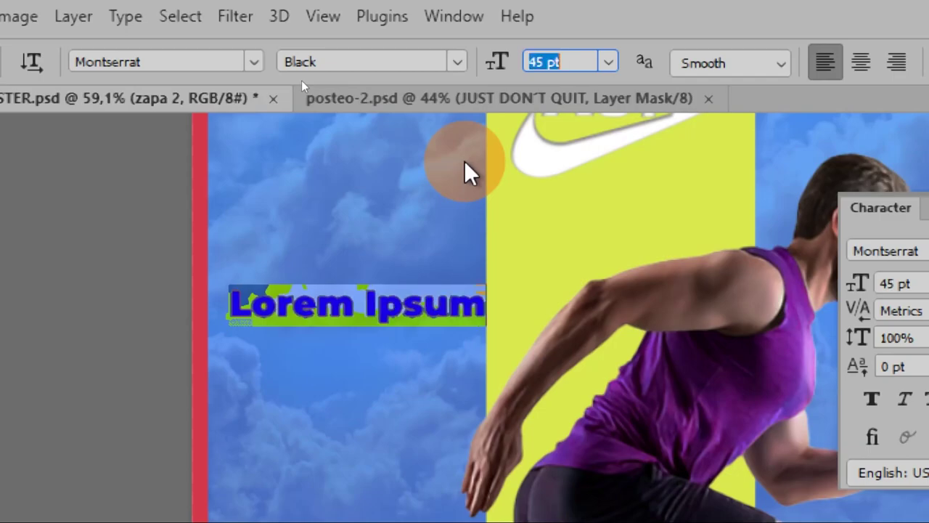
key("Up")
key("Down")
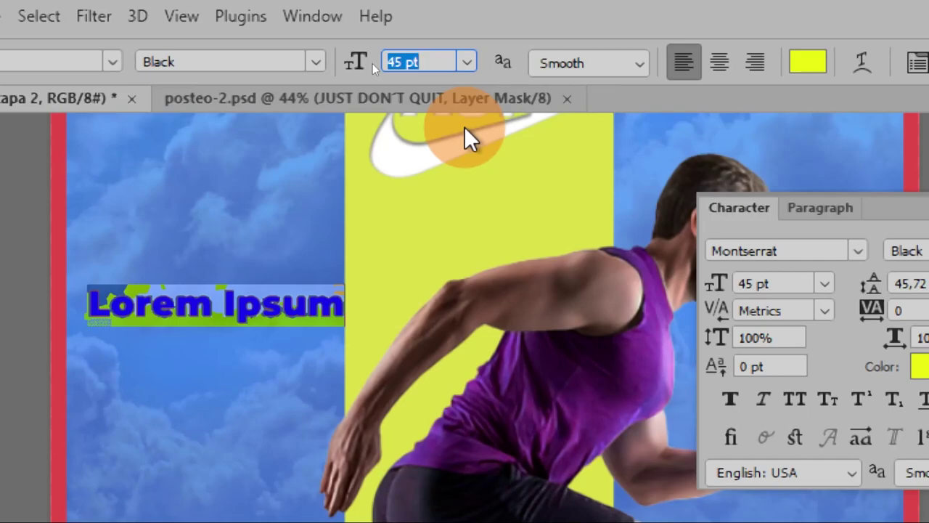
key("Return")
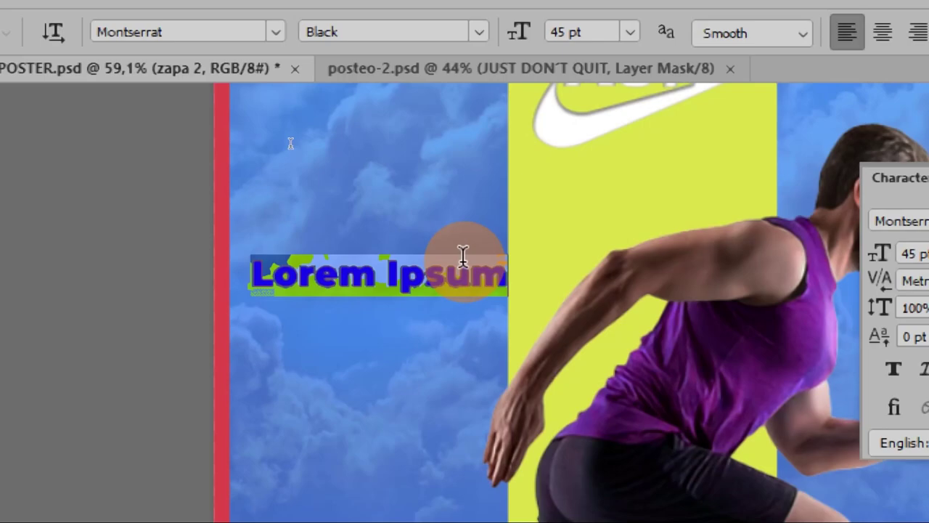
key("super+minus")
Compare with the posteo-2.psd reference, then return to POSTER.psd.
left_click(325, 51)
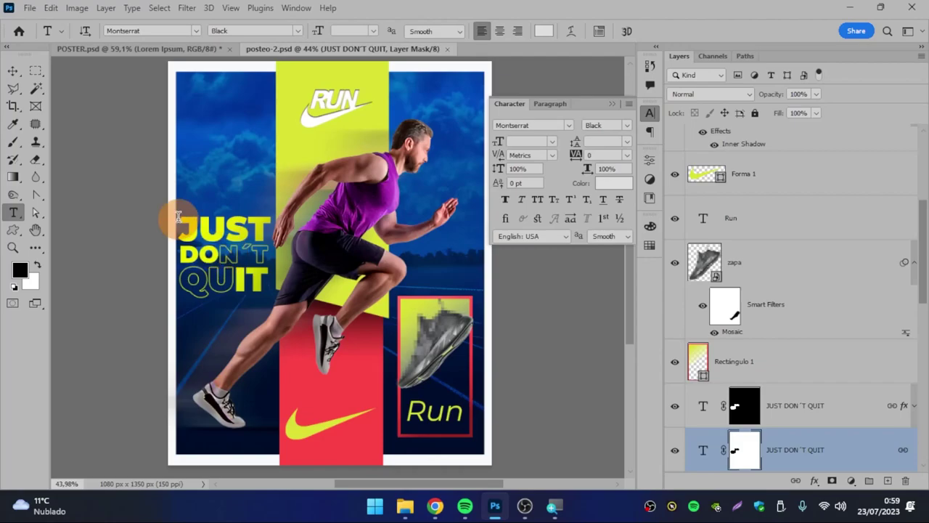
scroll(161, 250, "up", 4, "alt")
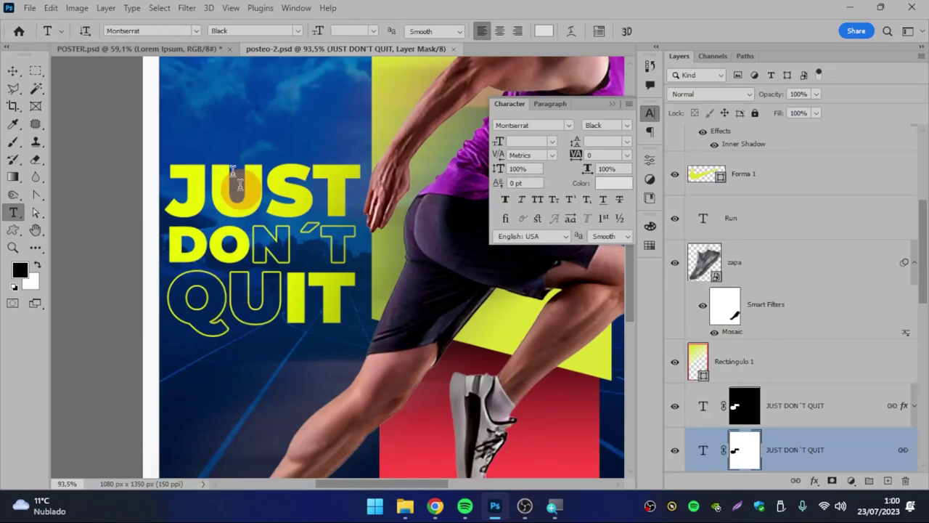
left_click(182, 49)
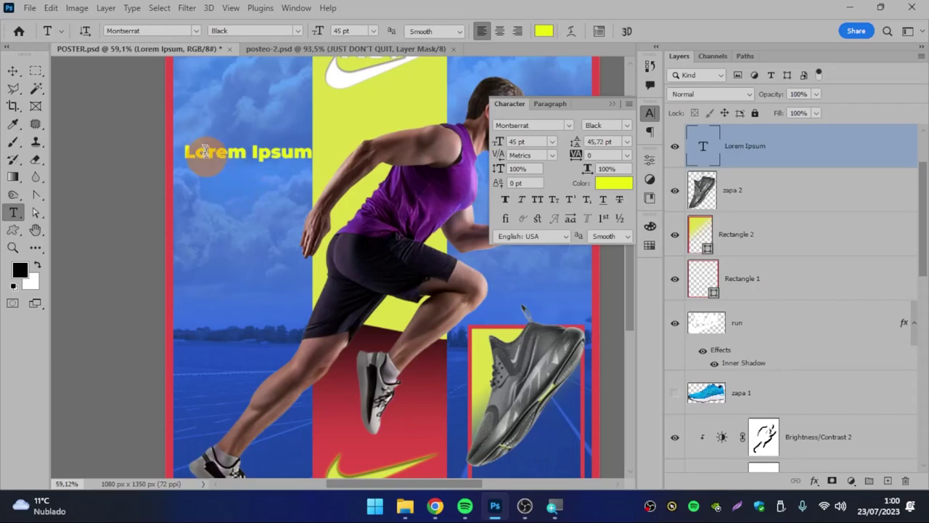
scroll(217, 114, "up", 2, "alt")
scroll(218, 114, "up", 3, "alt")
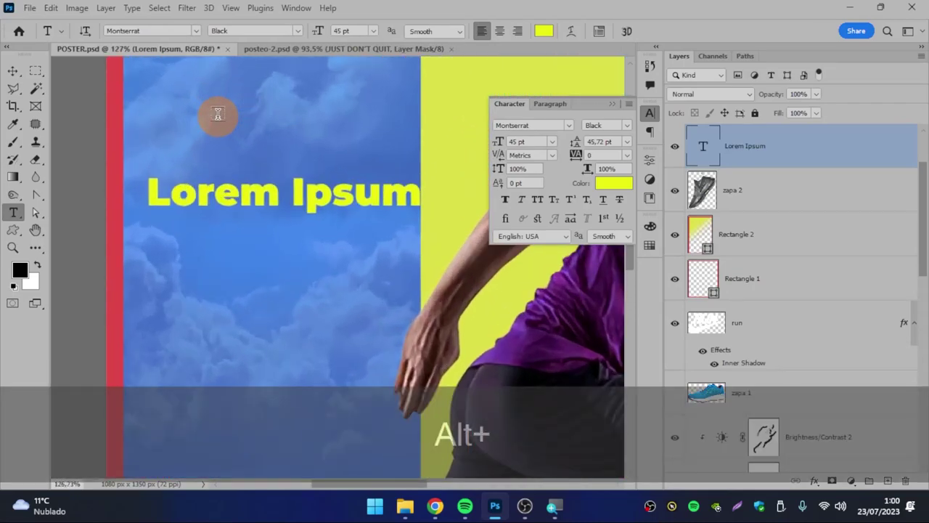
Try selecting parts of the Lorem Ipsum text, then clear the partial selection.
left_click(249, 189)
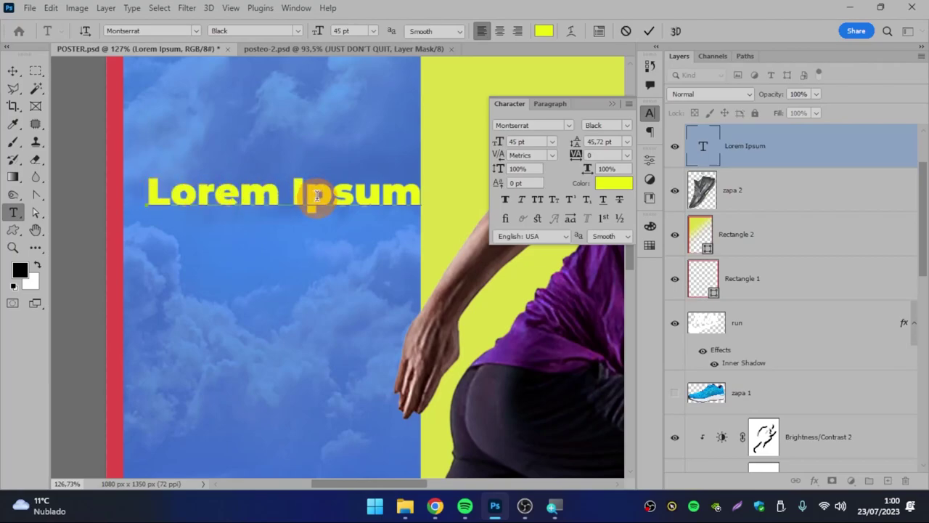
left_click_drag(149, 193, 413, 195)
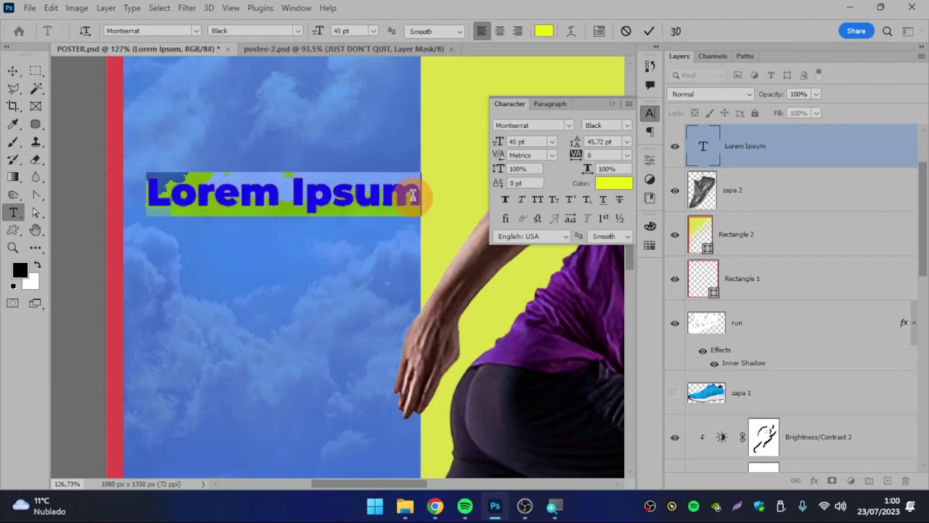
left_click_drag(150, 194, 395, 193)
left_click(229, 196)
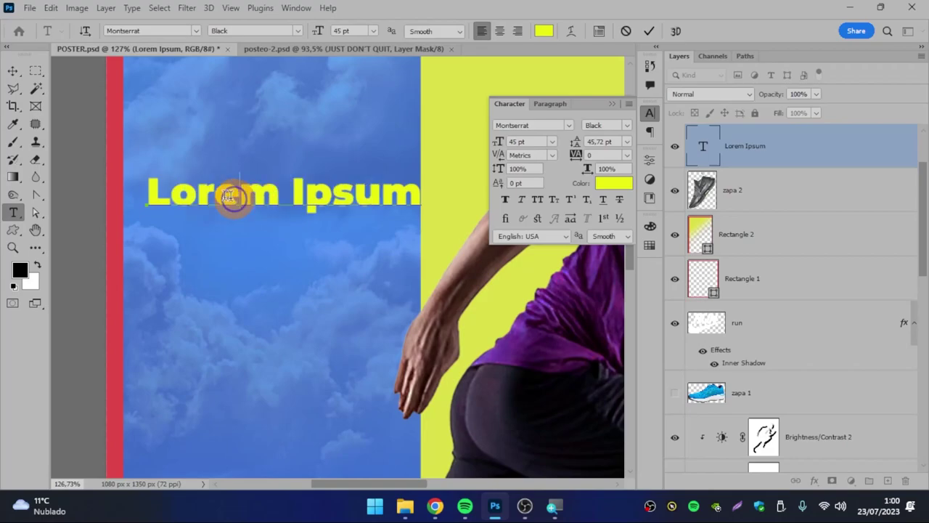
left_click_drag(230, 196, 383, 196)
left_click_drag(150, 193, 332, 194)
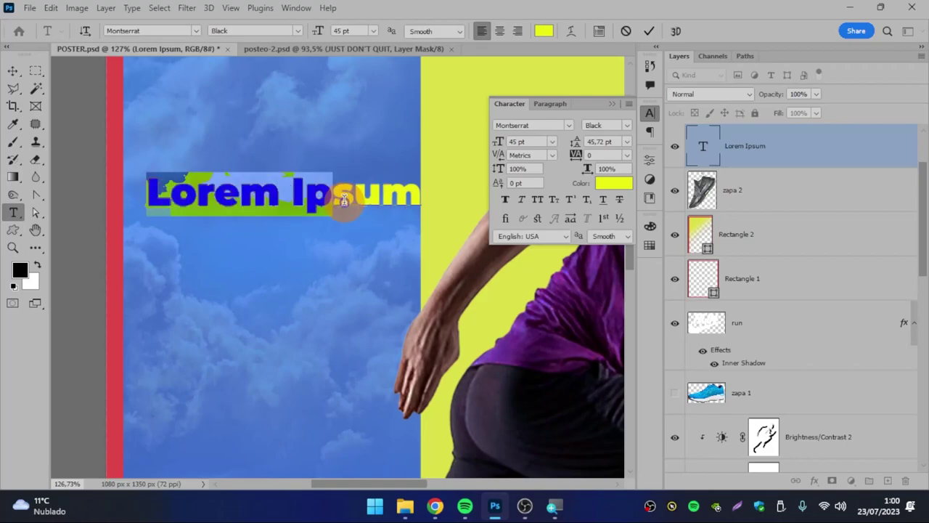
left_click(201, 184)
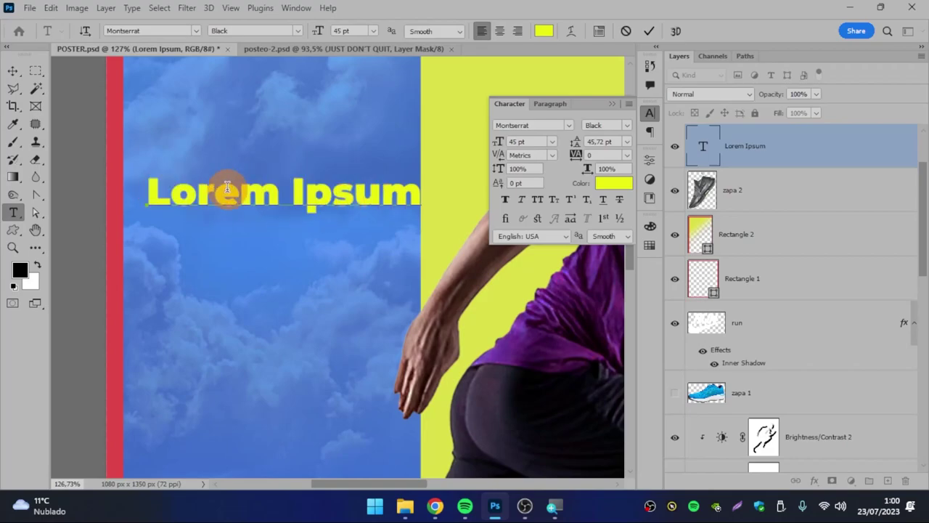
key("super+equal")
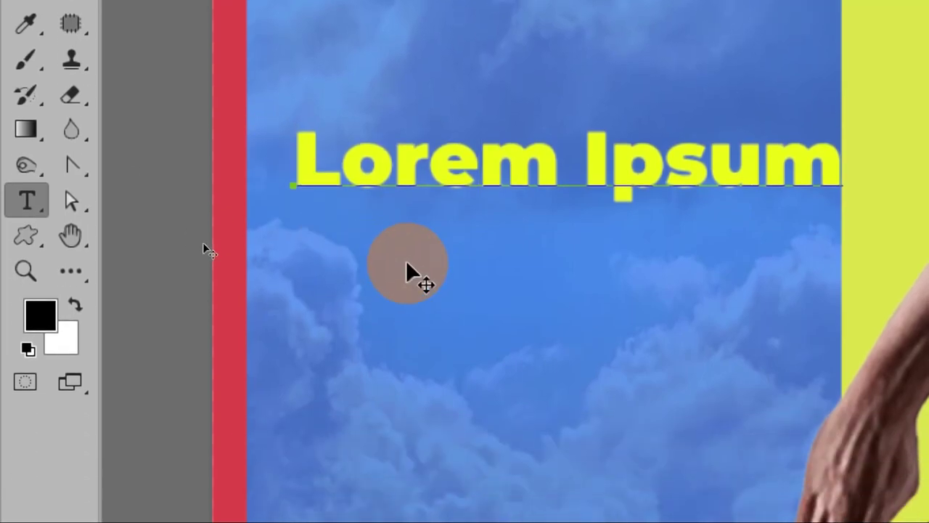
Move the Lorem Ipsum text slightly left and select all of it with Caps Lock on.
left_click(406, 262)
left_click_drag(406, 263, 377, 263)
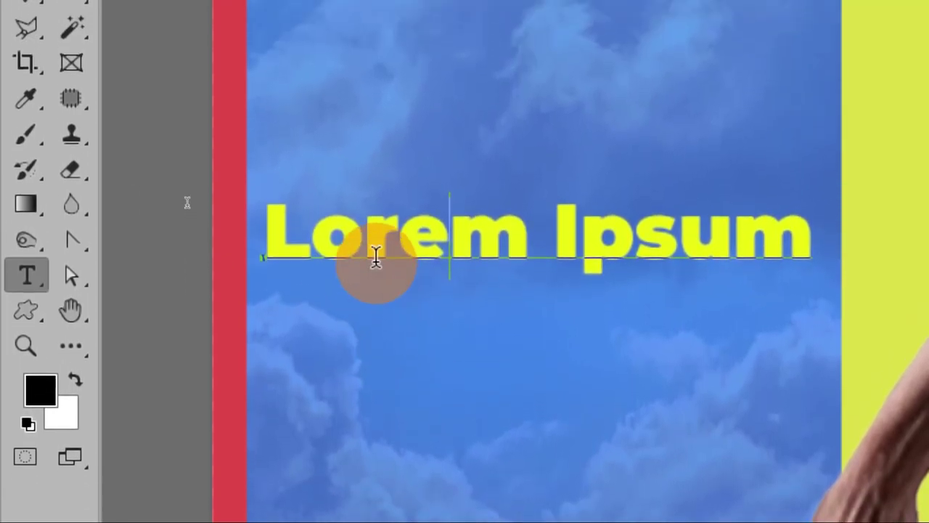
left_click(287, 256)
left_click_drag(288, 256, 799, 258)
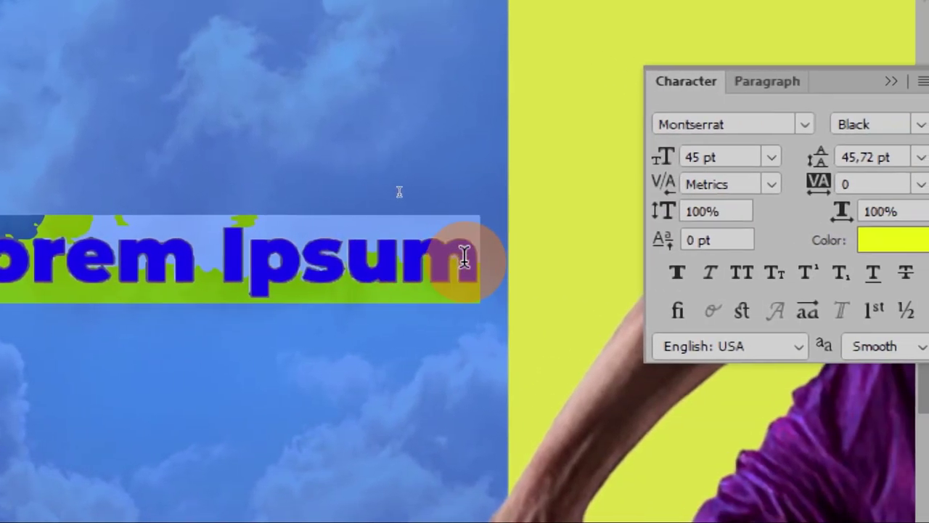
key("super+minus")
key("Caps_Lock")
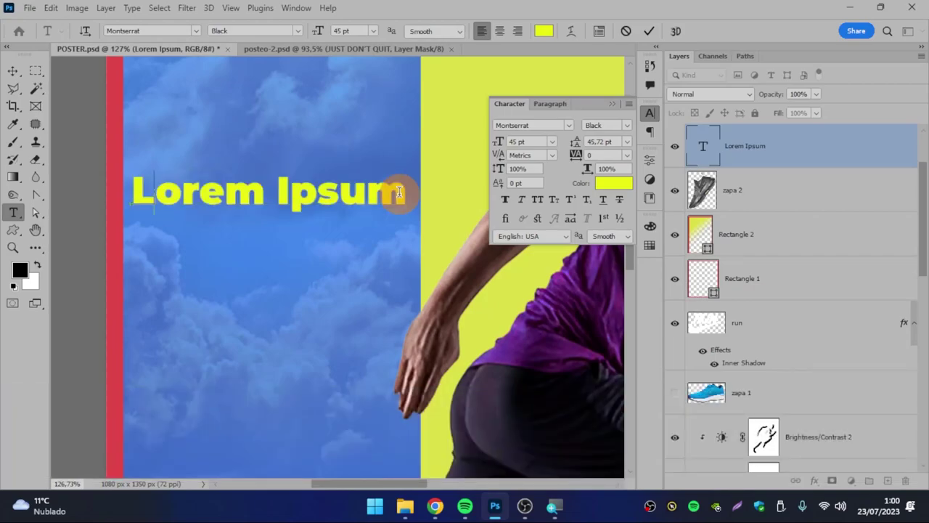
Type JUST over the placeholder, compare with the reference, and enlarge JUST to 118 pt.
type("JUST")
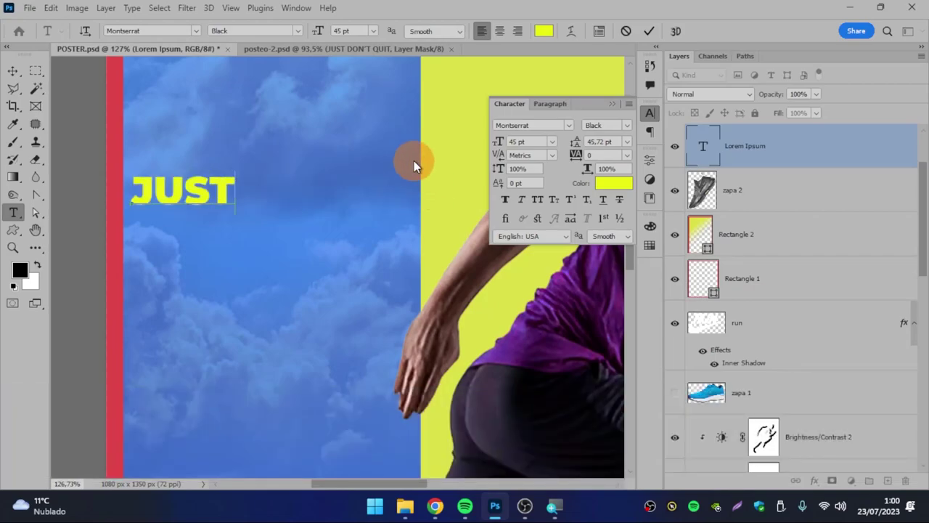
left_click(371, 49)
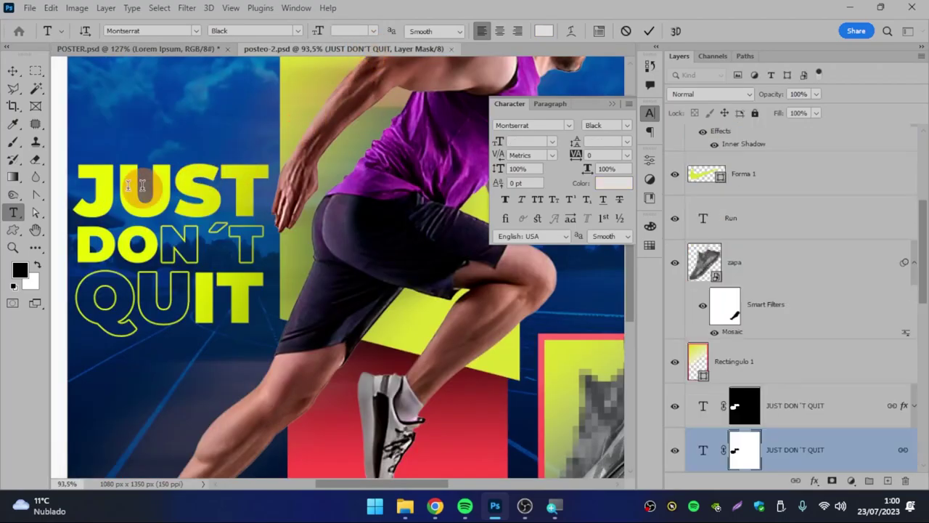
left_click(145, 48)
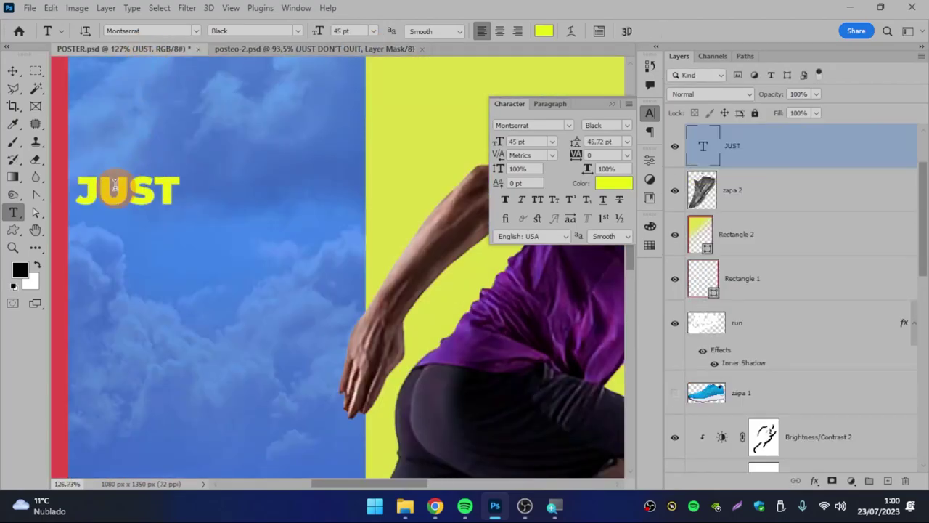
left_click_drag(81, 188, 179, 187)
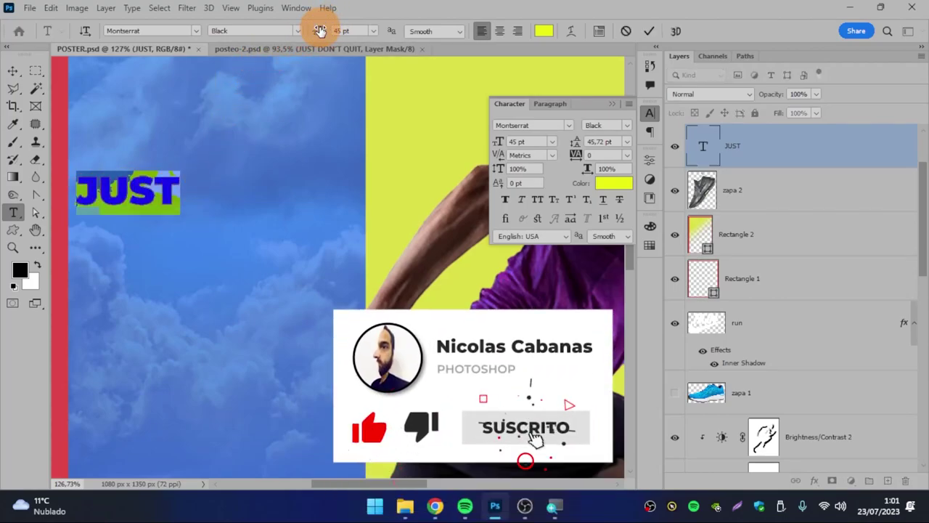
left_click_drag(319, 30, 370, 27)
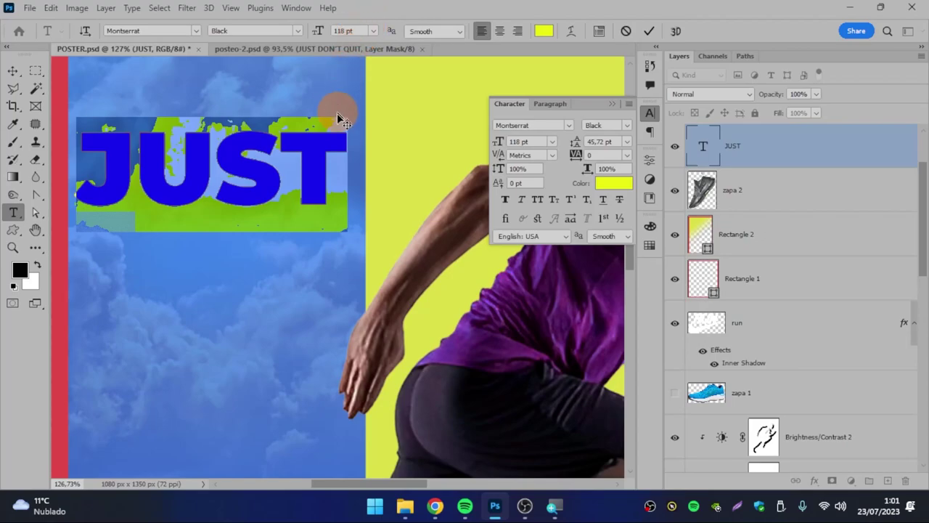
Add a second line DON´T after JUST and compare it with posteo-2.psd.
left_click(342, 156)
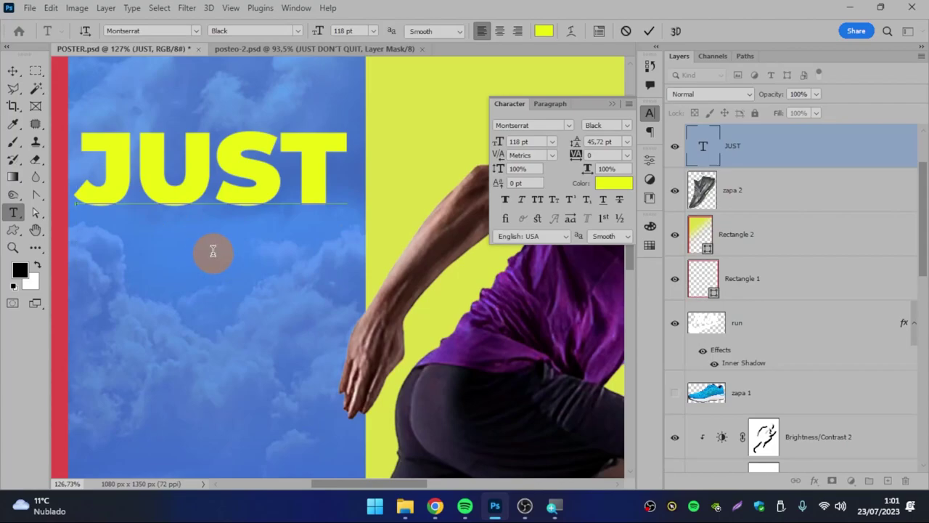
type("DONT")
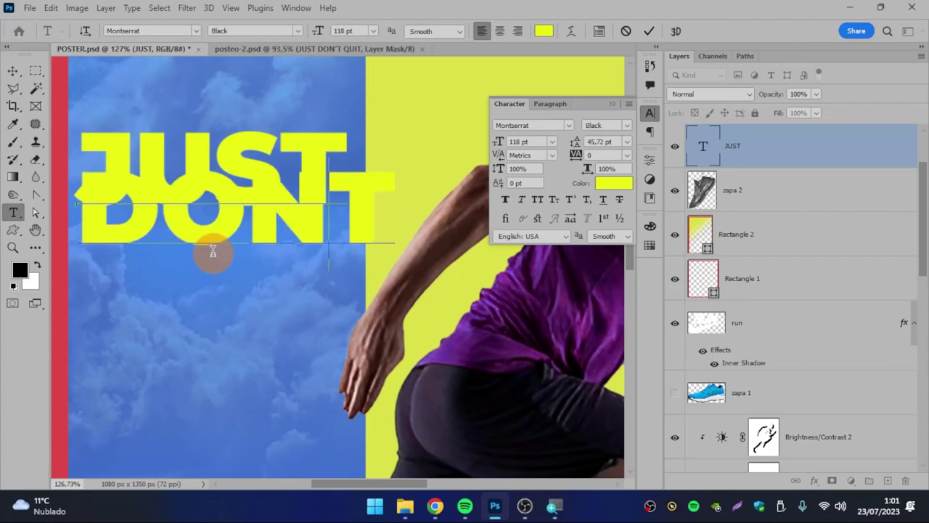
key("BackSpace")
type("´T")
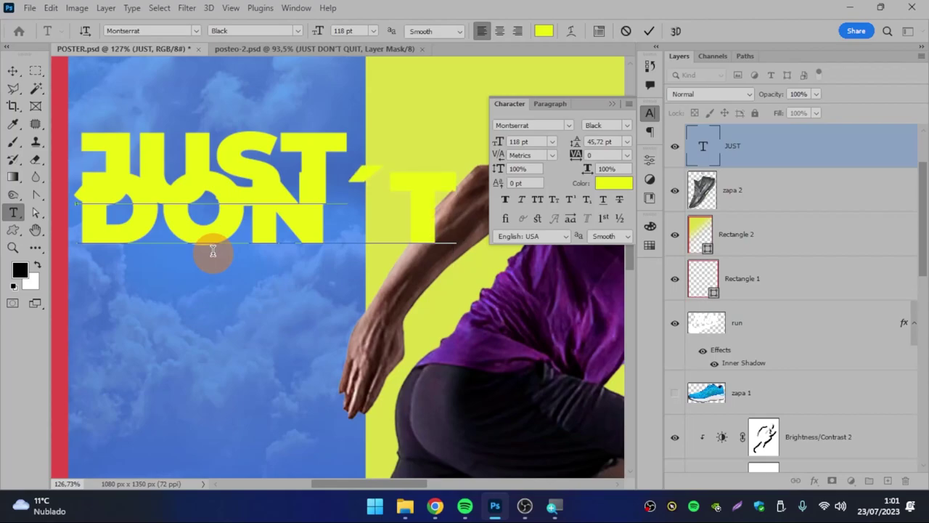
left_click(265, 49)
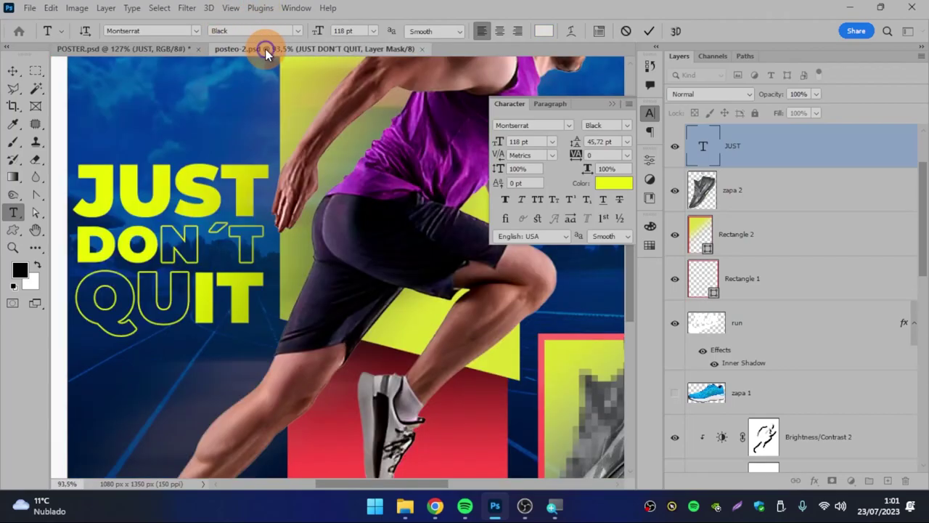
left_click(202, 50)
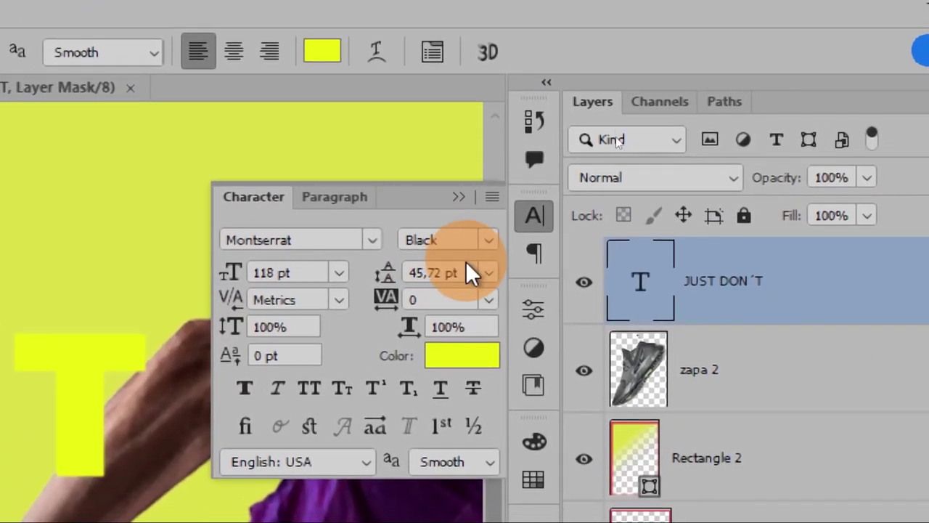
Set the headline leading to Auto in the Character panel.
left_click(601, 141)
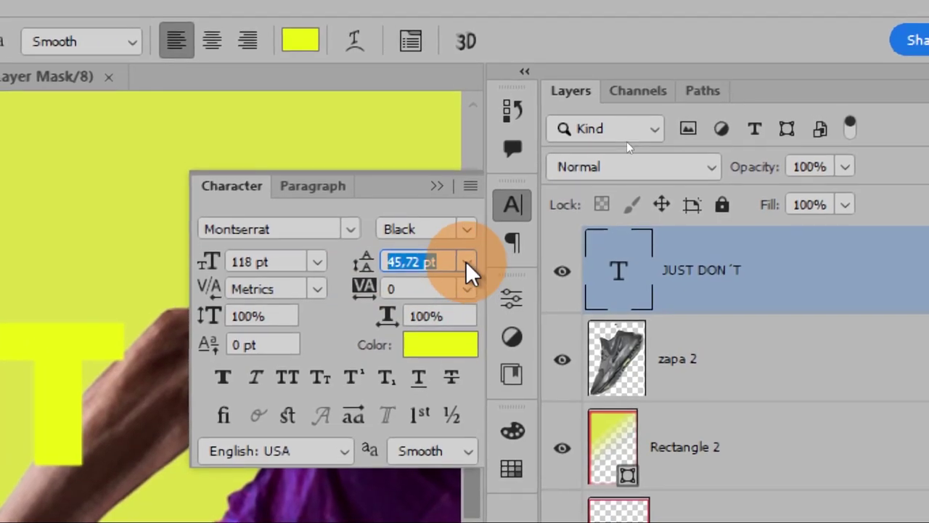
left_click(466, 261)
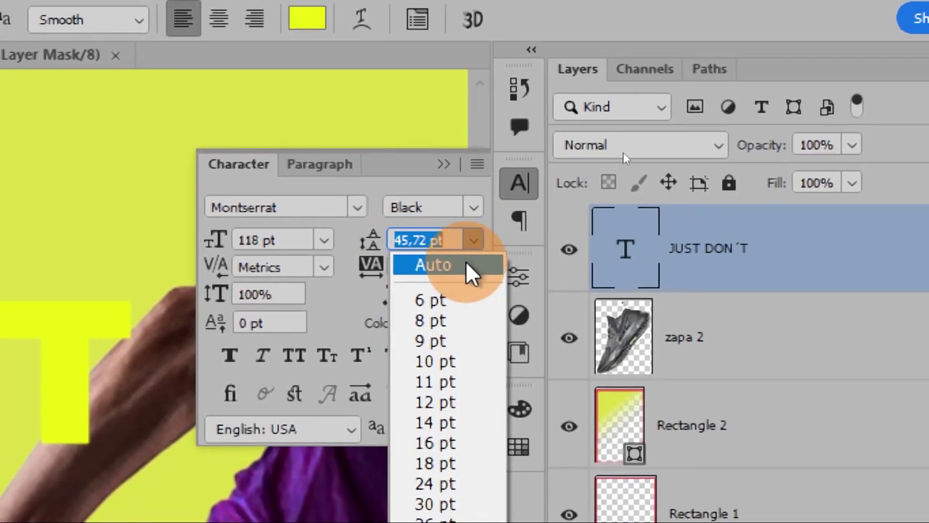
key("super+minus")
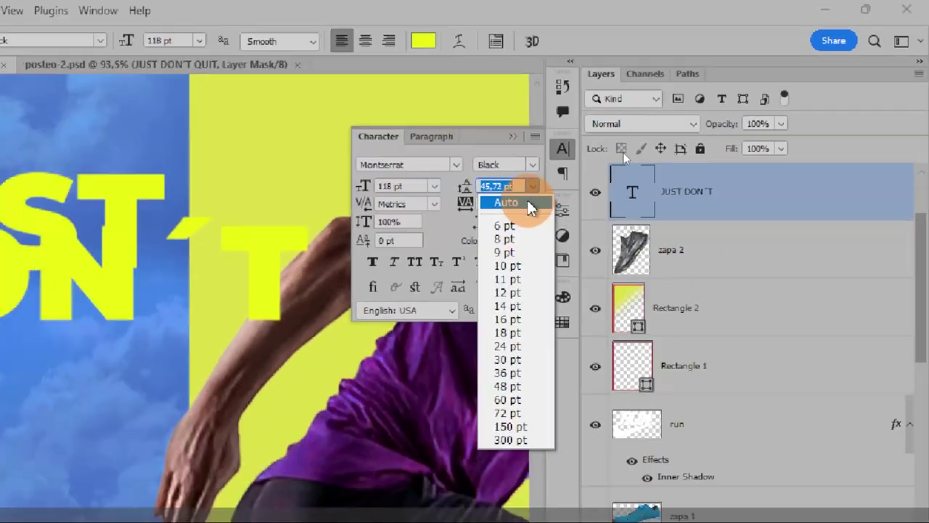
left_click(623, 155)
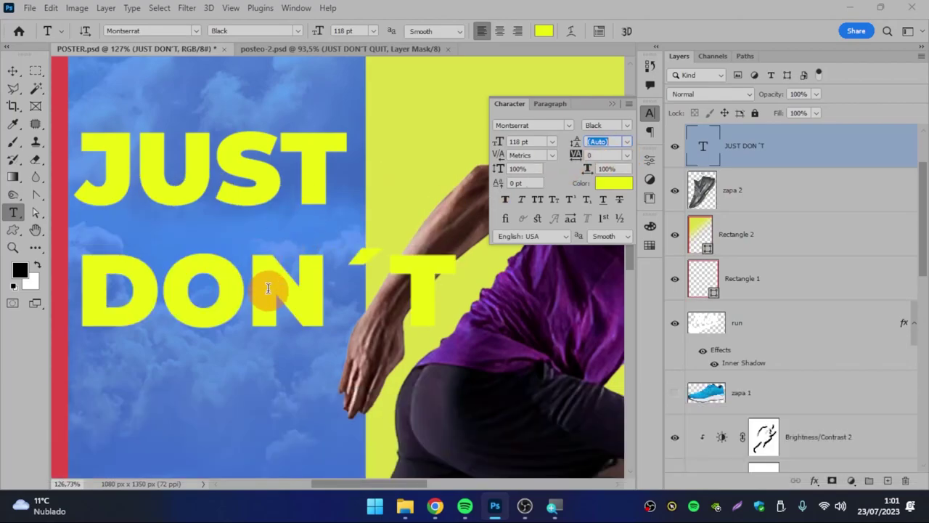
left_click(439, 280)
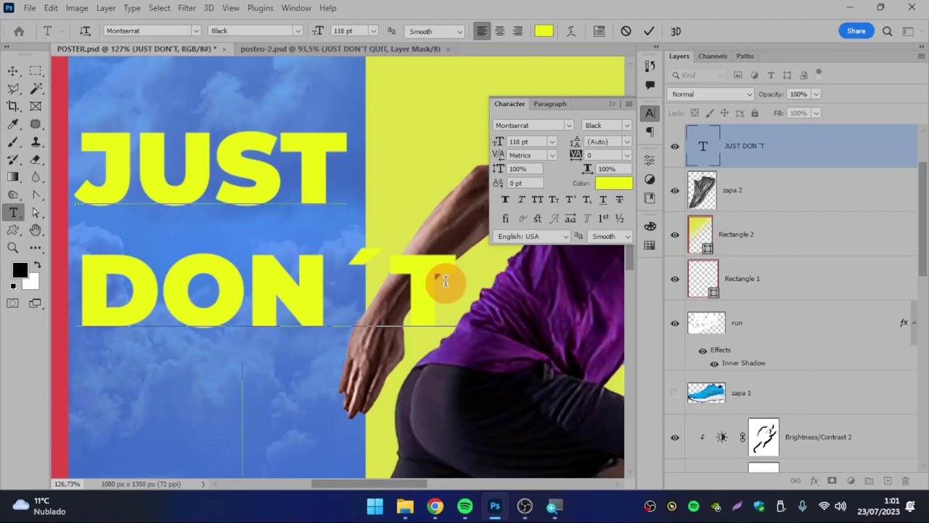
Type QUIT as the third headline line, then select the DON´T line.
type("QUIT")
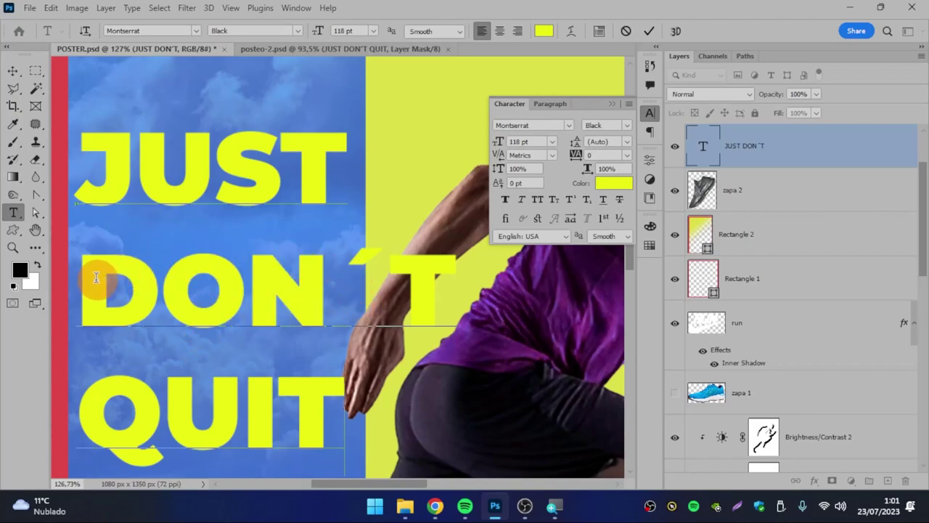
left_click_drag(79, 277, 451, 273)
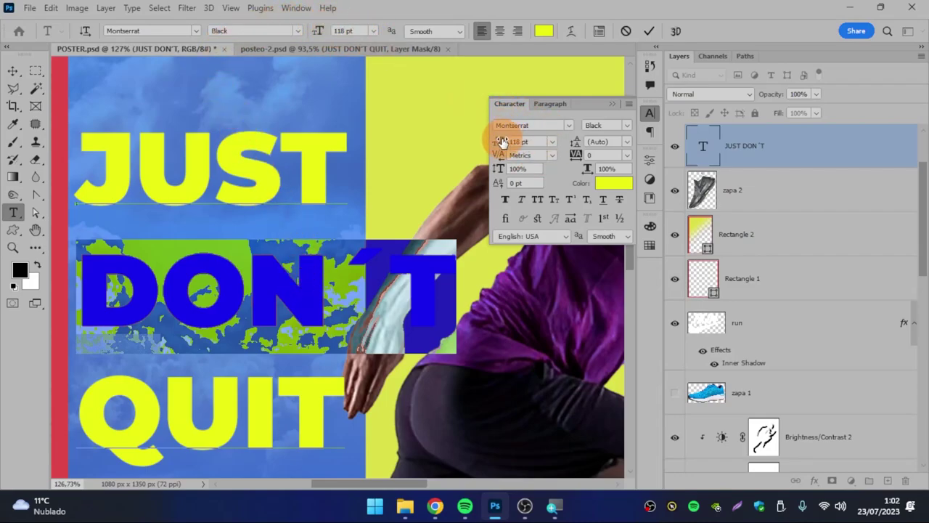
Shrink the DON´T line to 82 pt, then deselect the headline text.
left_click_drag(501, 142, 476, 140)
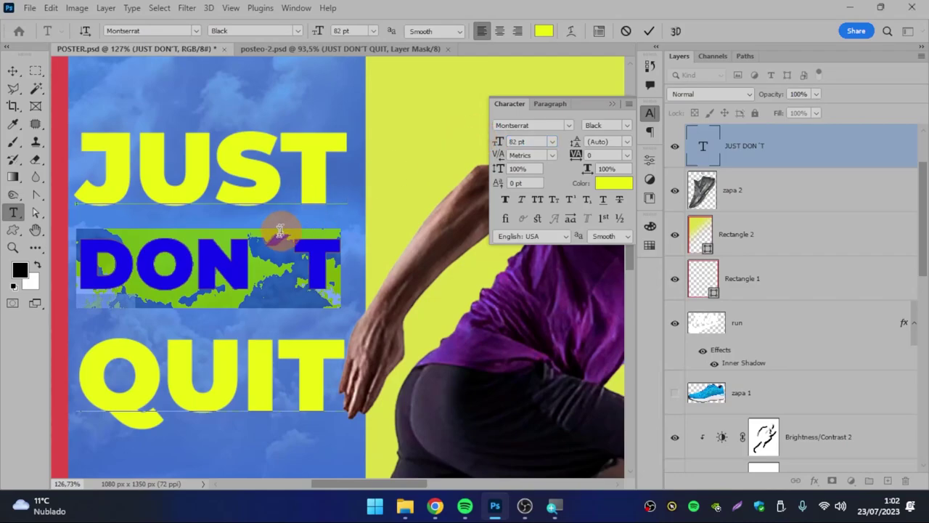
left_click(270, 240)
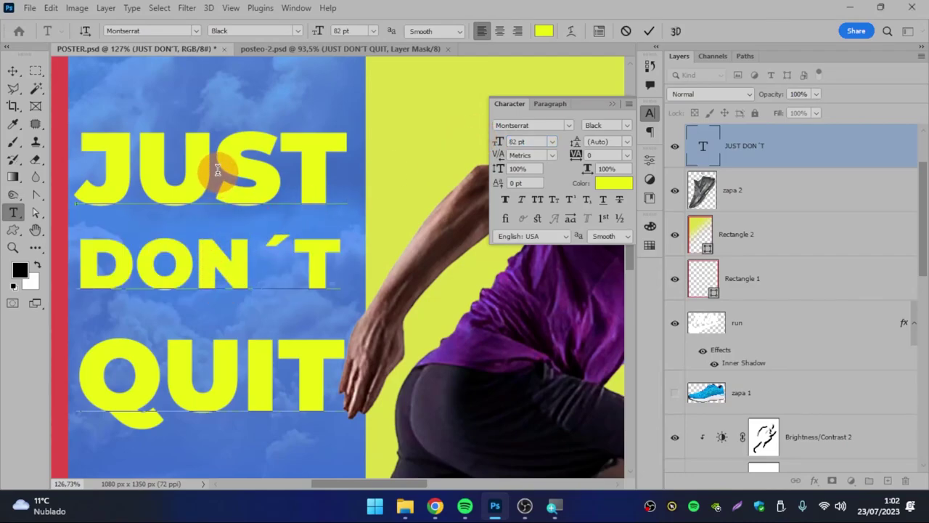
left_click_drag(117, 170, 290, 160)
left_click(202, 236)
Select all three headline lines and tighten their leading to 69 pt.
left_click_drag(84, 151, 342, 356)
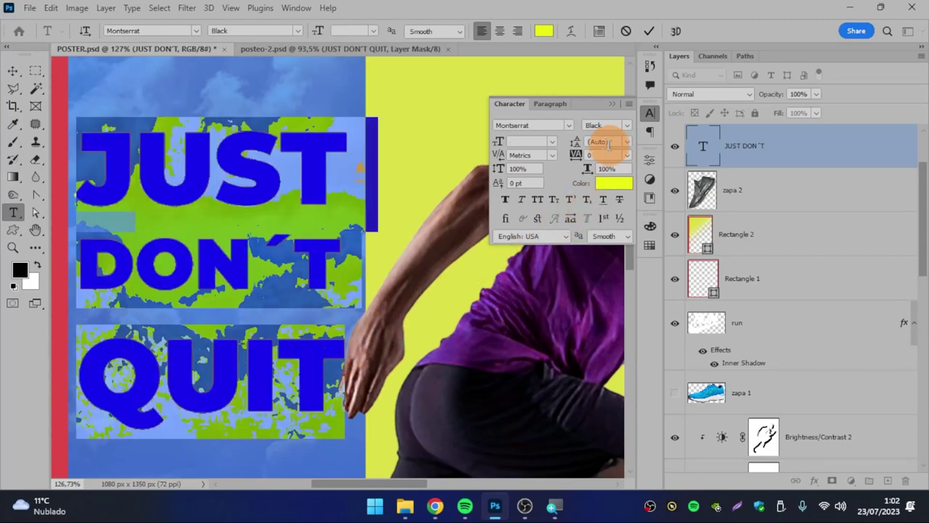
key("super+plus")
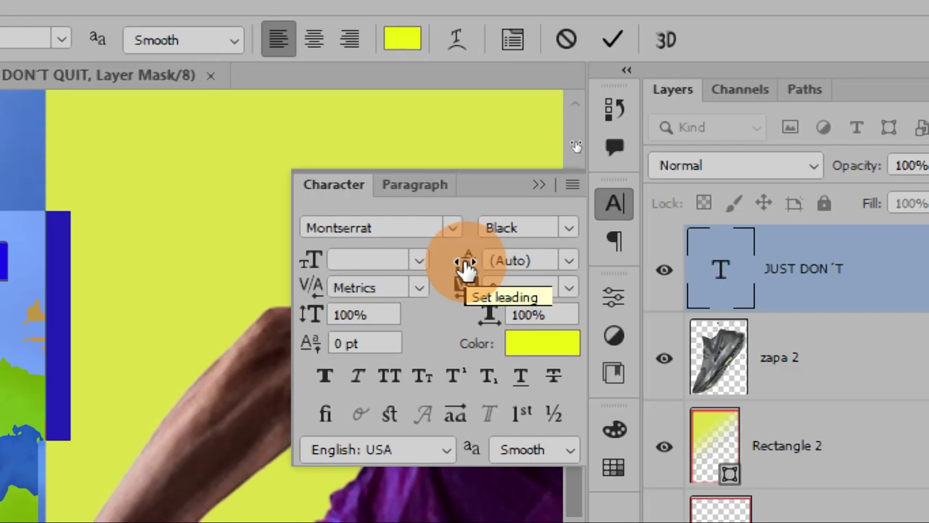
key("super+minus")
left_click_drag(575, 143, 537, 118)
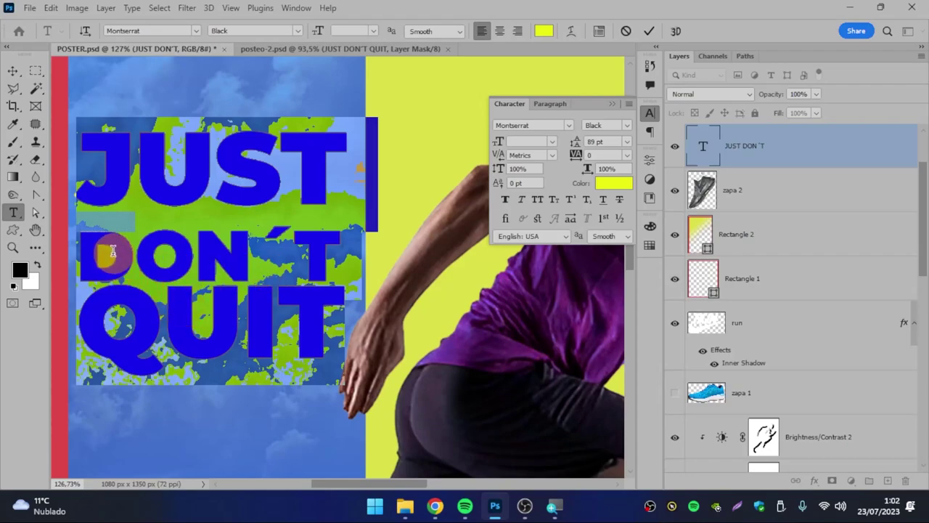
left_click(165, 253)
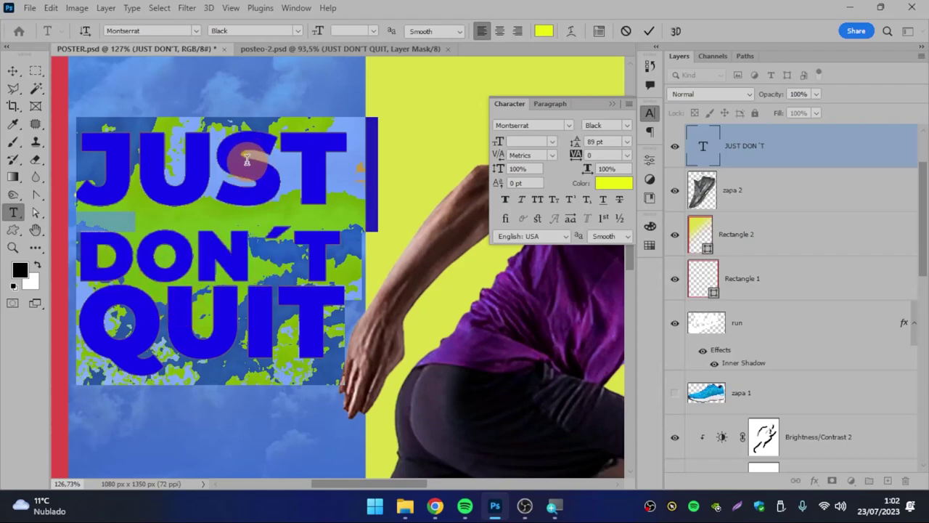
left_click(82, 163)
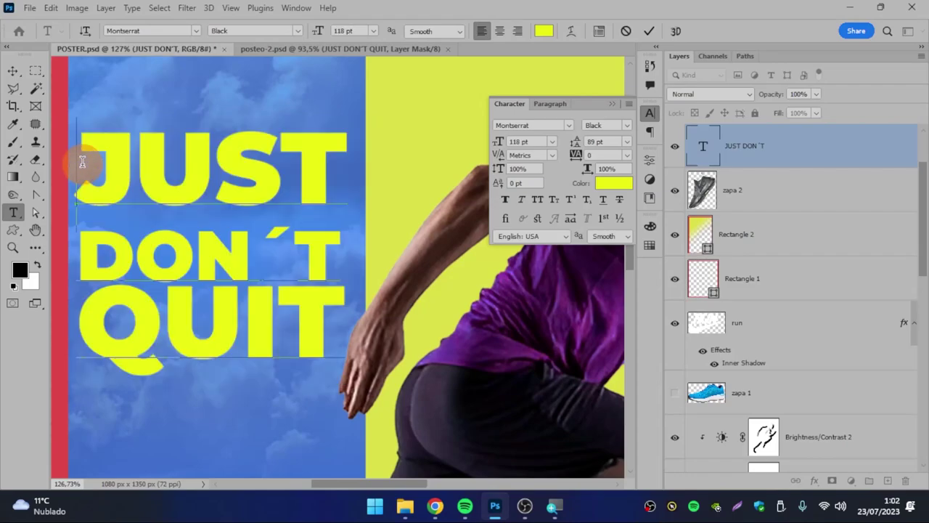
Set the JUST and DON´T lines to 118 pt and commit the headline text.
left_click_drag(82, 150, 346, 229)
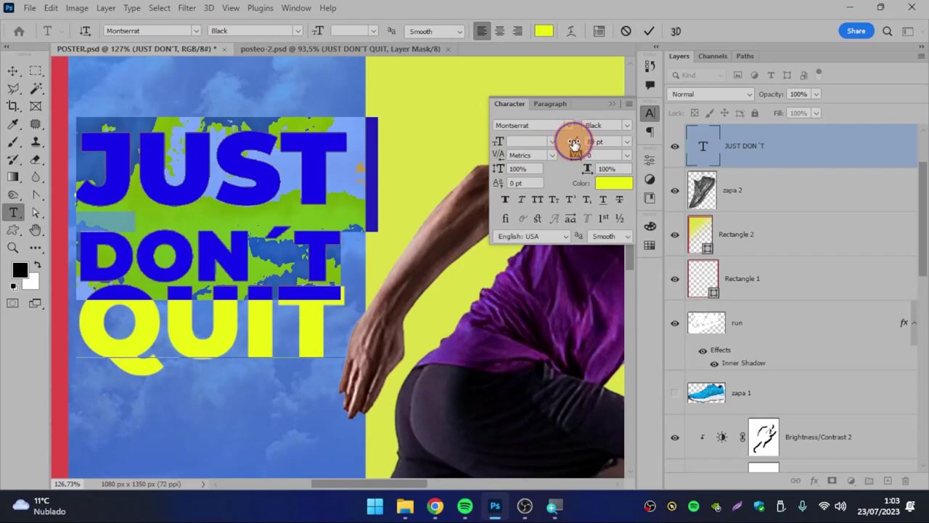
left_click_drag(574, 142, 560, 140)
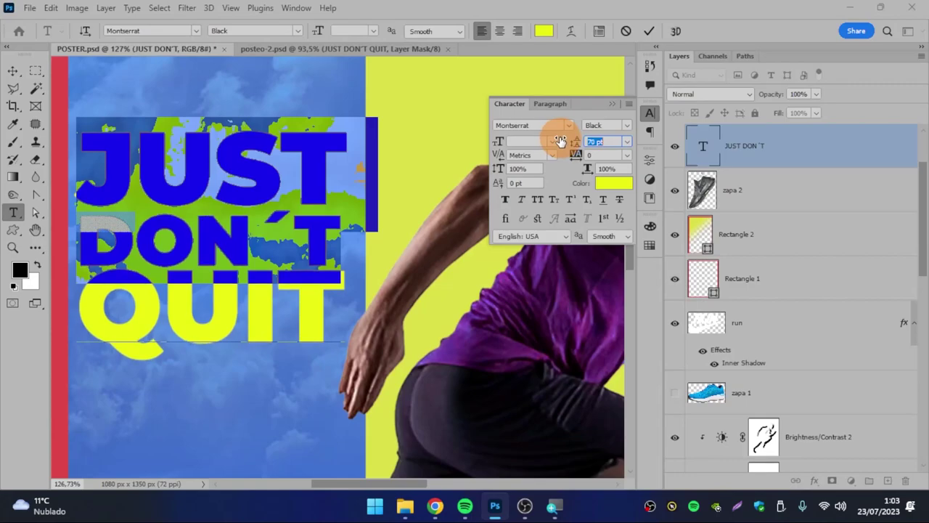
left_click(166, 270)
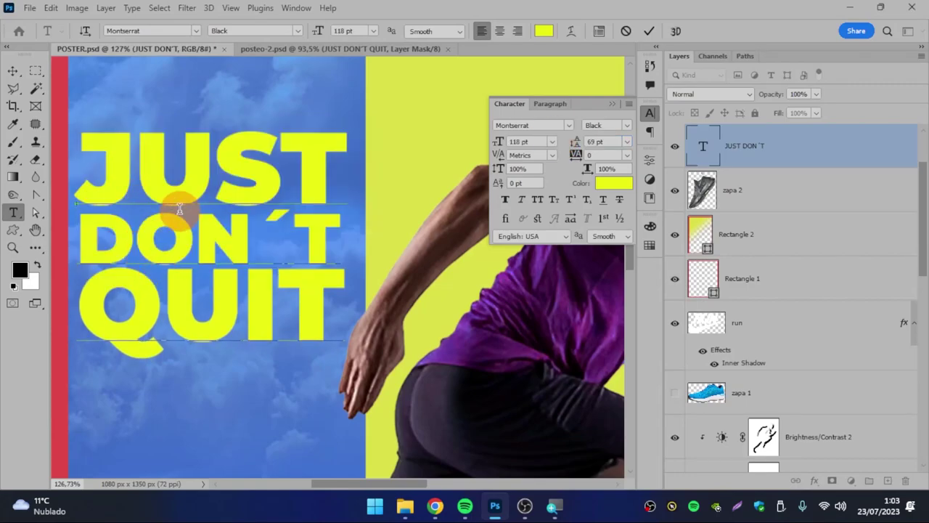
left_click(649, 31)
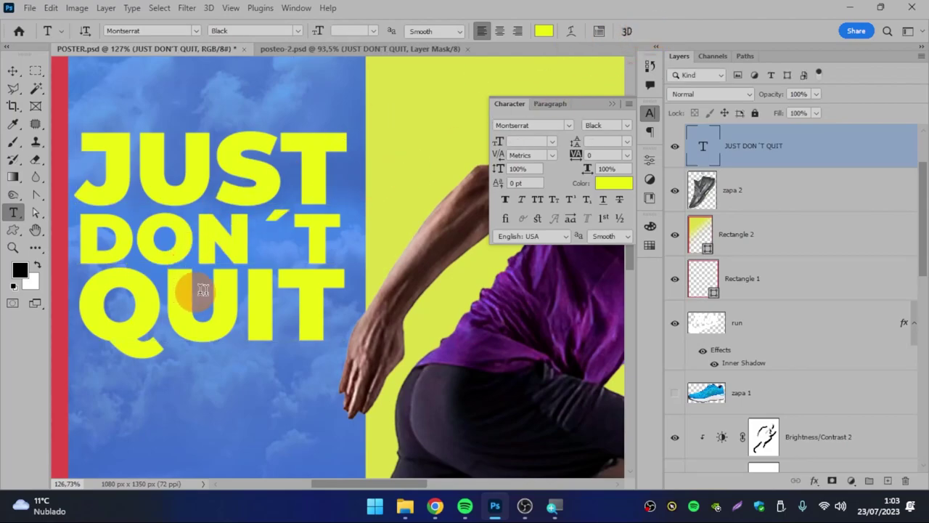
left_click(354, 48)
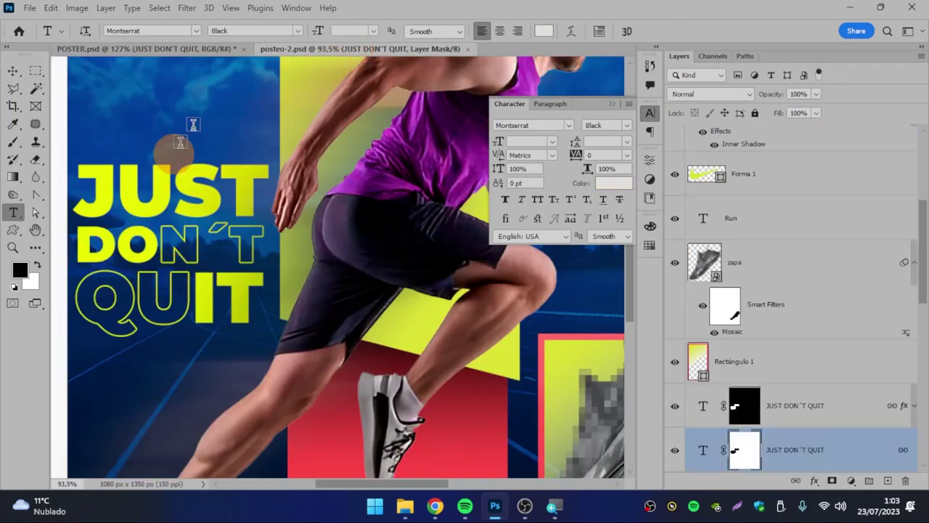
left_click(203, 48)
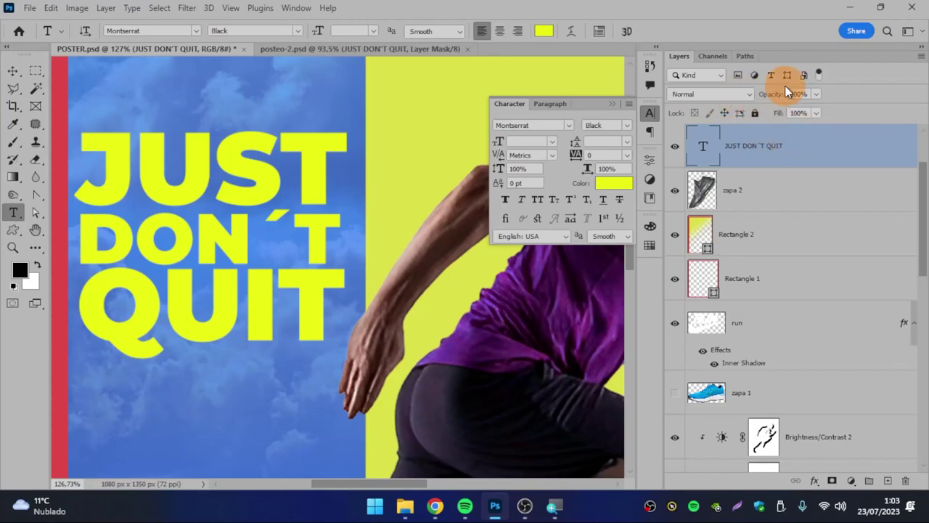
Duplicate the headline layer with Layer > Duplicate Layer, keeping the name 'JUST DON'T QUIT copy'.
left_click(105, 10)
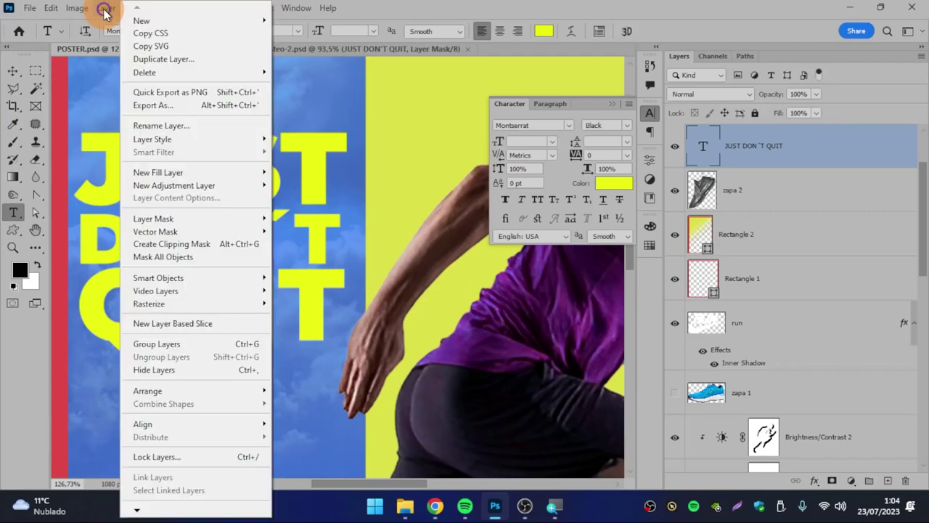
left_click(205, 60)
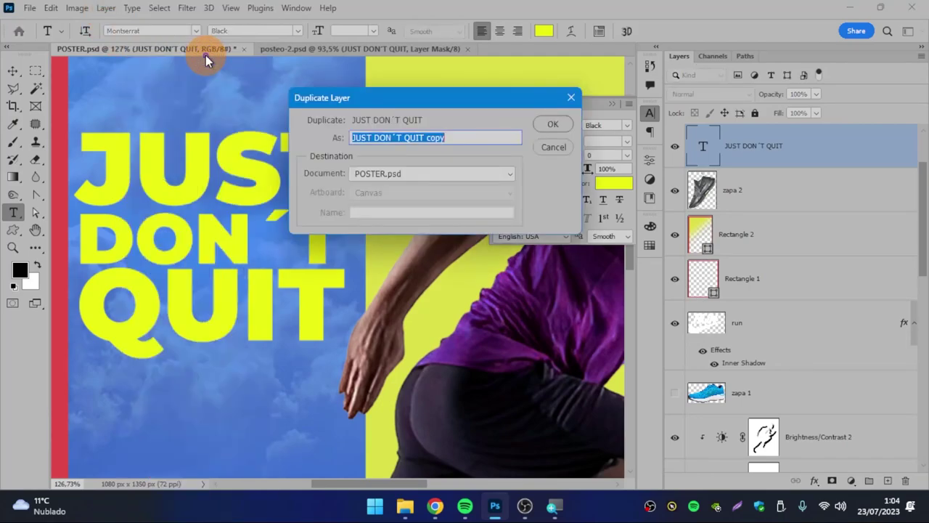
left_click(549, 127)
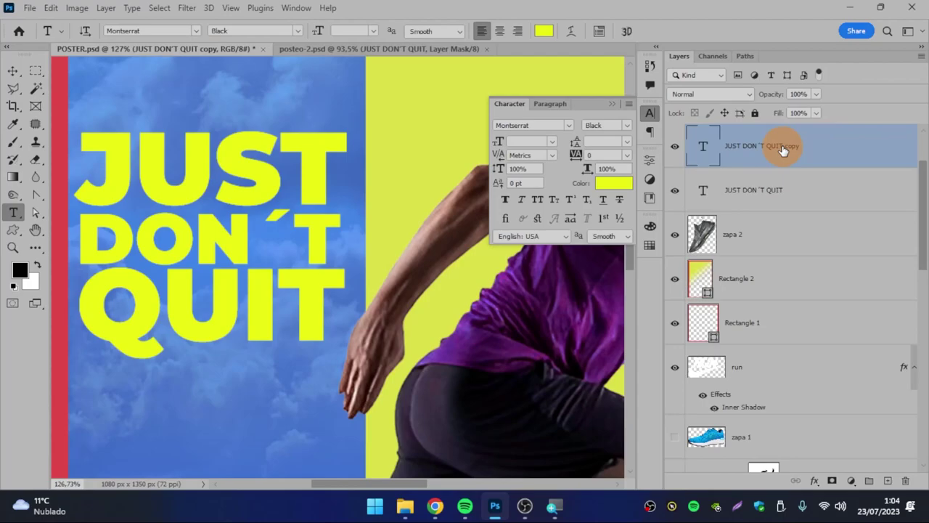
Hide the original JUST DON'T QUIT layer and toggle the copy's visibility to compare.
left_click(672, 193)
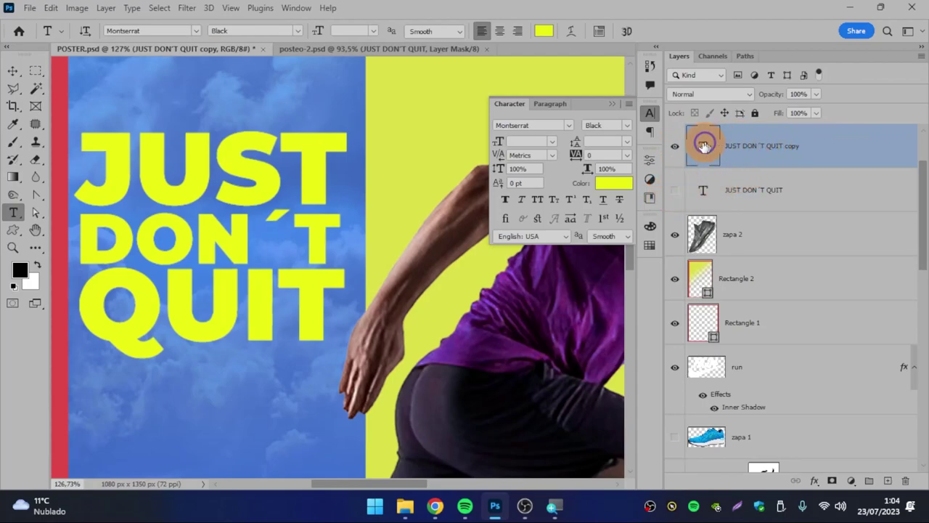
left_click(674, 146)
left_click(674, 146)
left_click(674, 146)
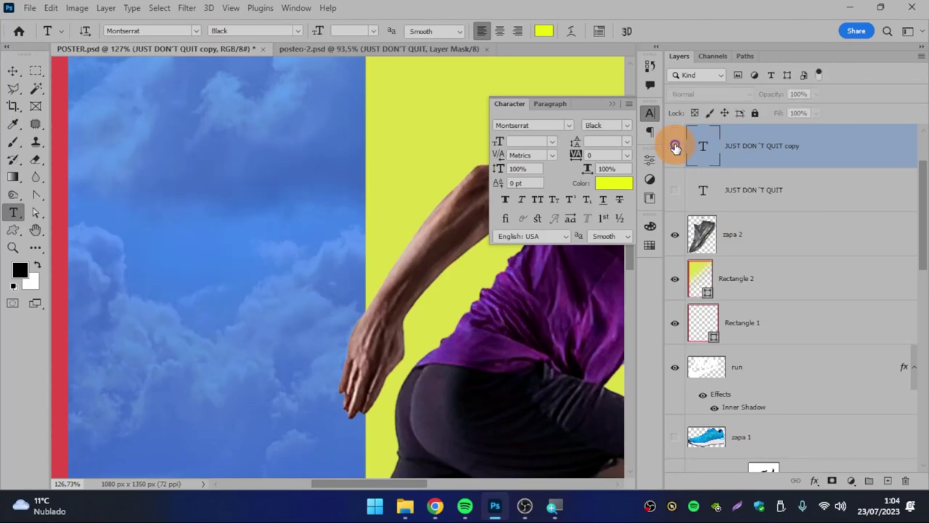
left_click(674, 146)
In posteo-2.psd, toggle the outlined and solid headline layers to compare, then return to POSTER.psd.
left_click(375, 49)
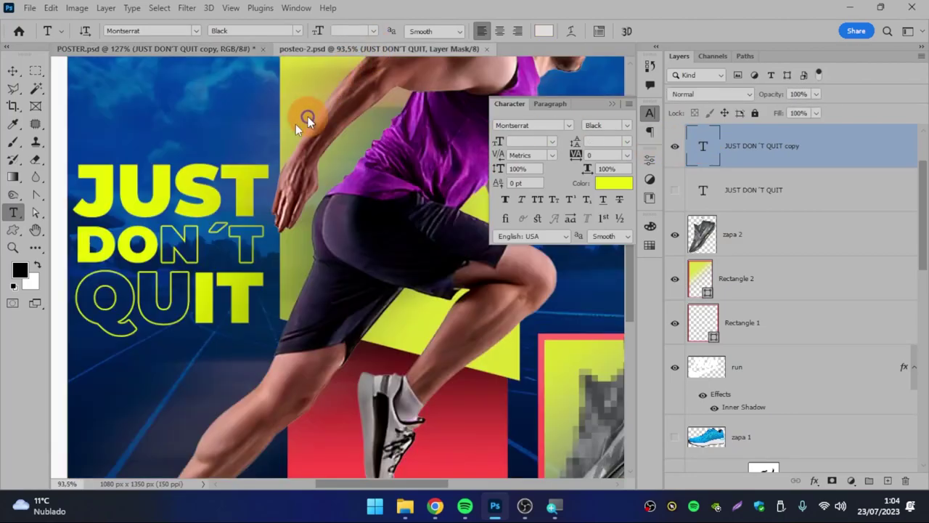
scroll(708, 312, "down", 3)
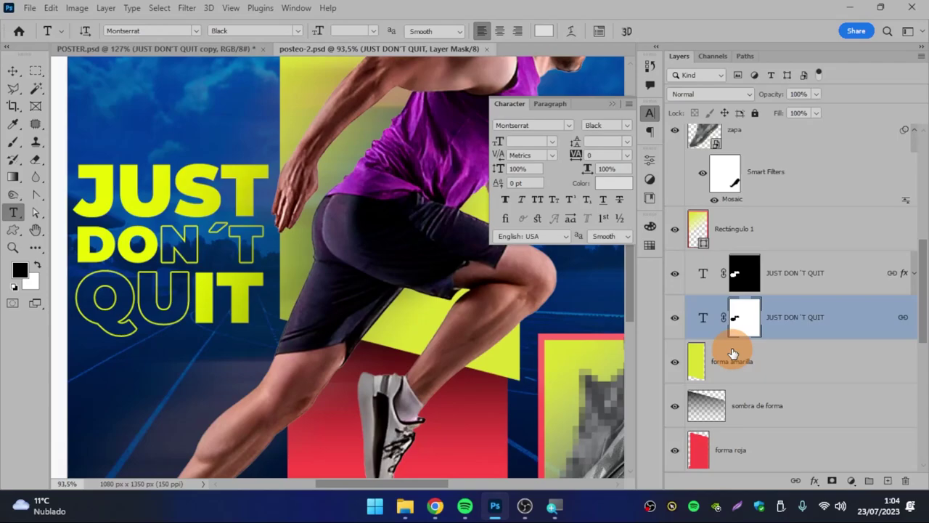
left_click(675, 317)
left_click(675, 272)
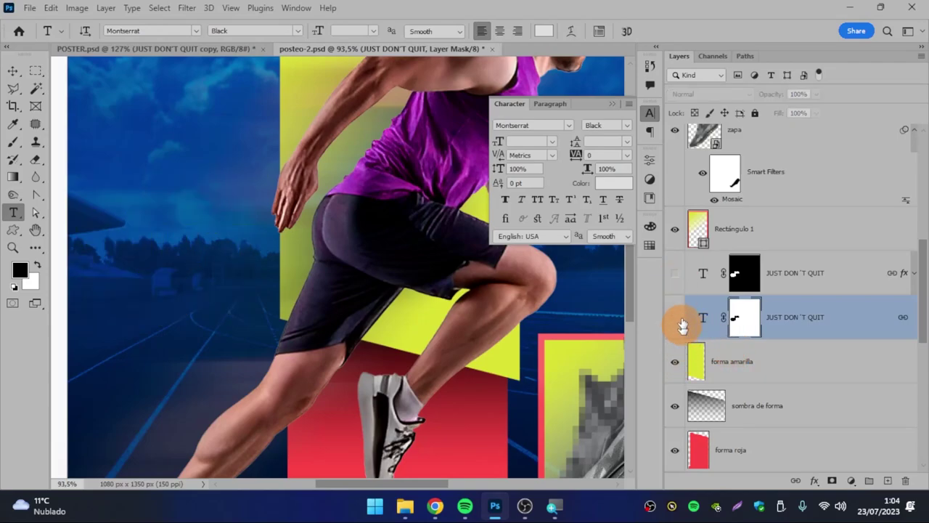
left_click(675, 272)
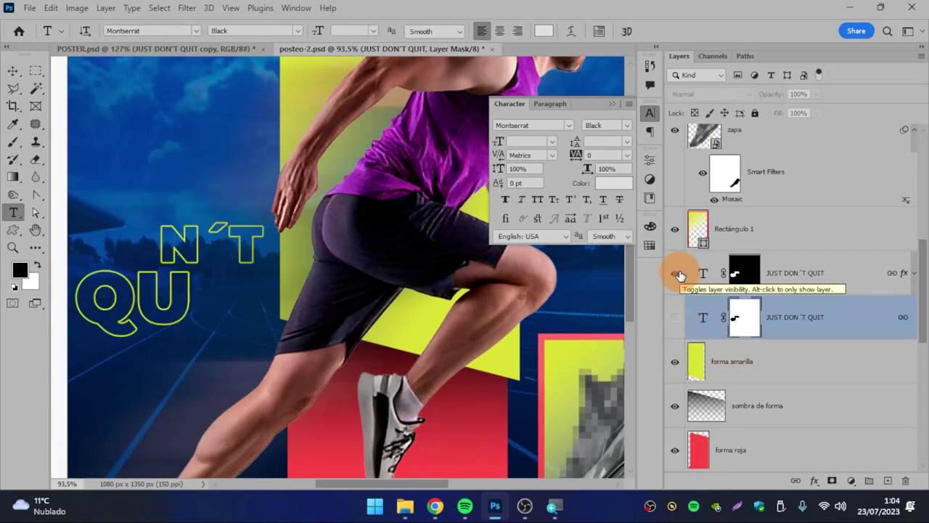
left_click(675, 273)
left_click(671, 321)
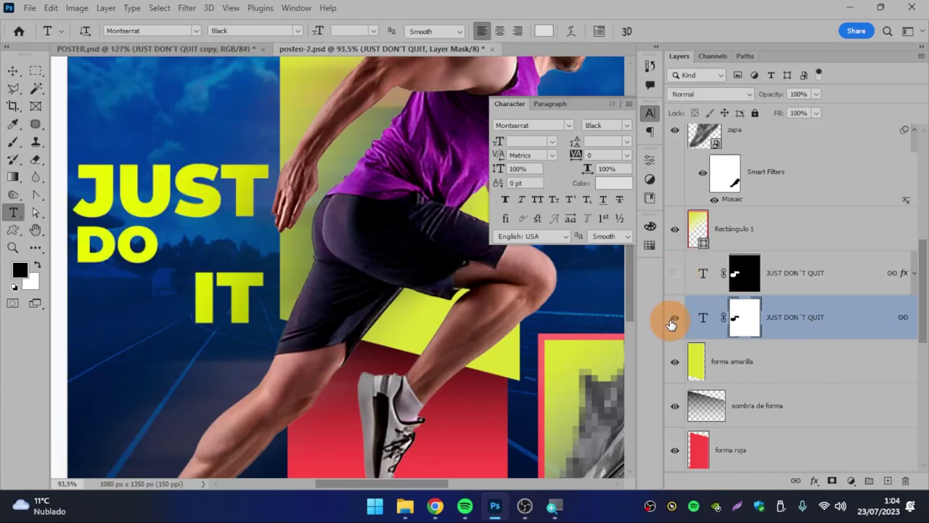
left_click(674, 319)
left_click(673, 320)
left_click_drag(737, 290, 735, 309)
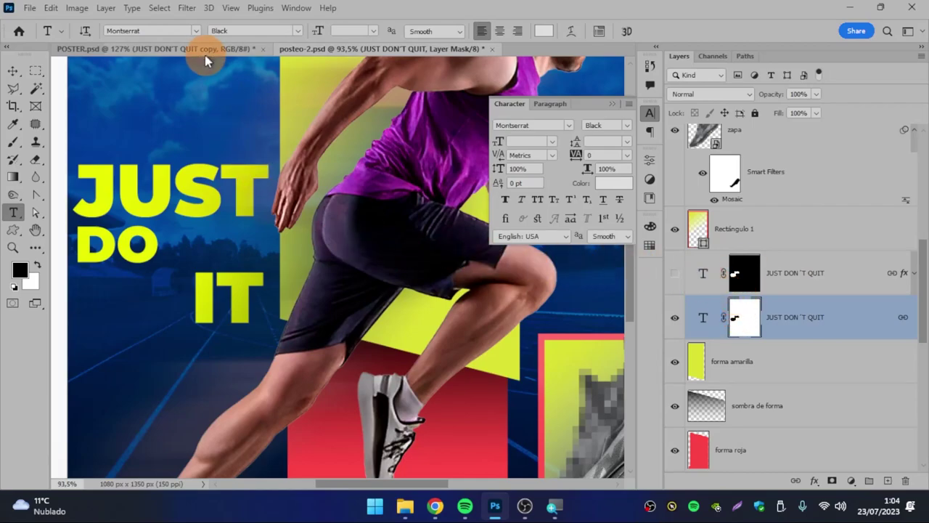
left_click(204, 50)
left_click(650, 112)
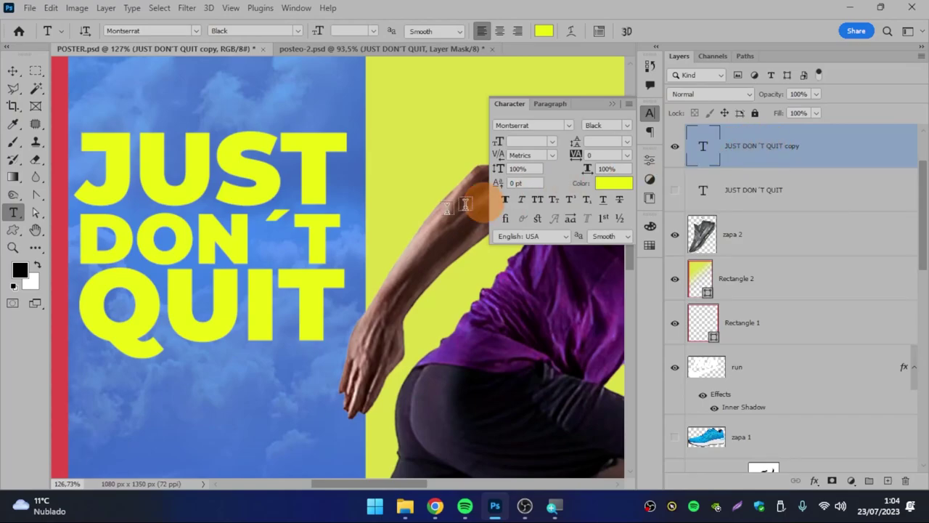
Open Layer Style for the headline copy layer and enable Stroke.
left_click(263, 219)
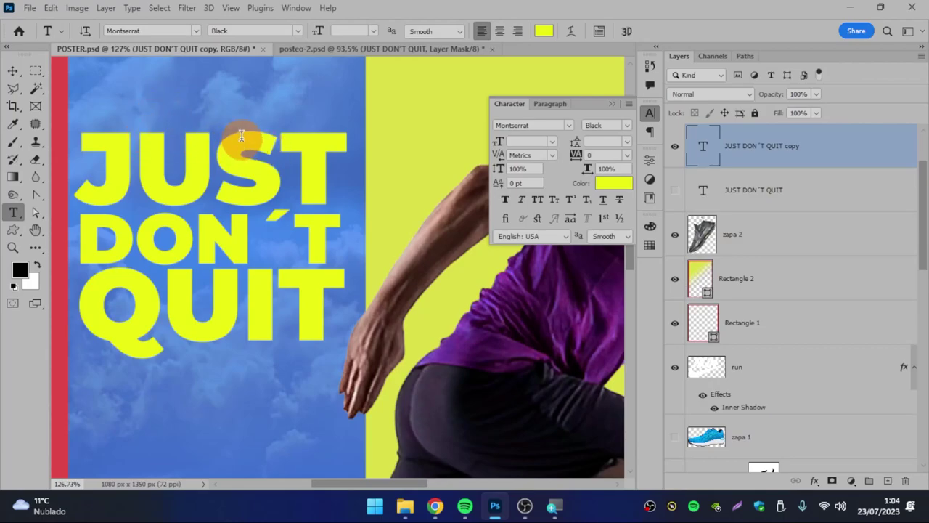
double_click(867, 150)
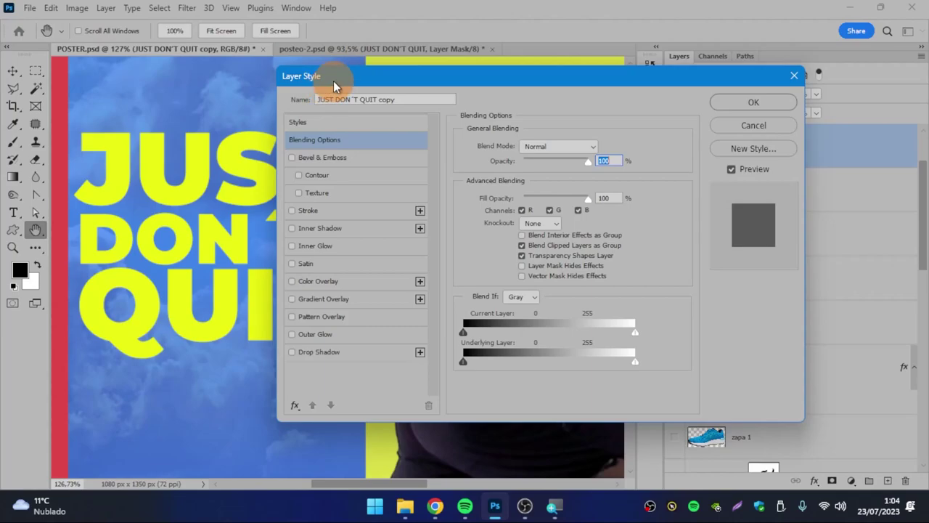
mouse_move(333, 80)
left_mouse_down()
mouse_move(455, 90)
mouse_move(428, 84)
left_mouse_up()
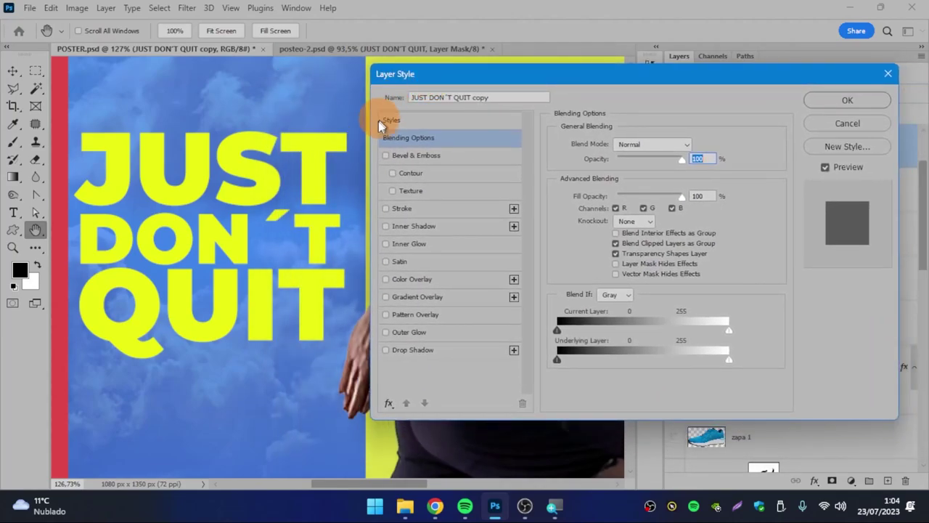
left_click(401, 209)
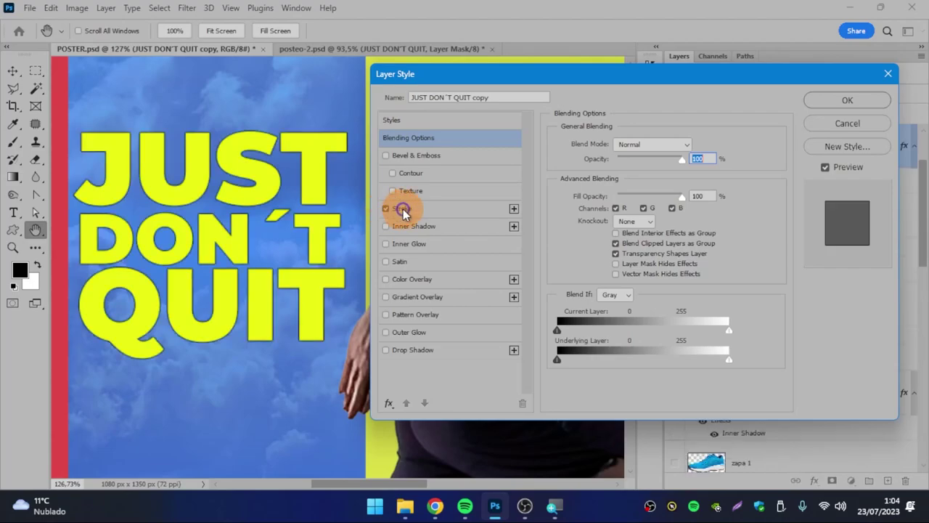
left_click(403, 210)
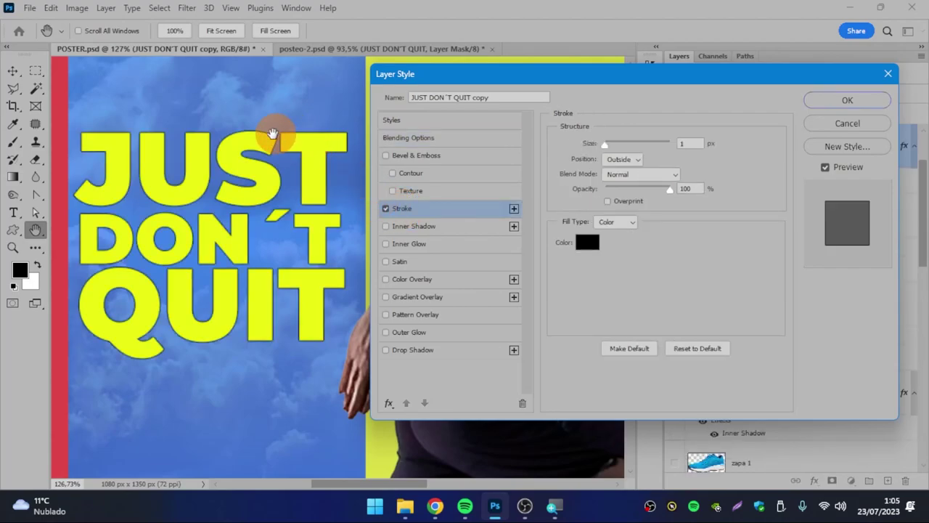
Set the stroke size to 3 px.
left_click(690, 143)
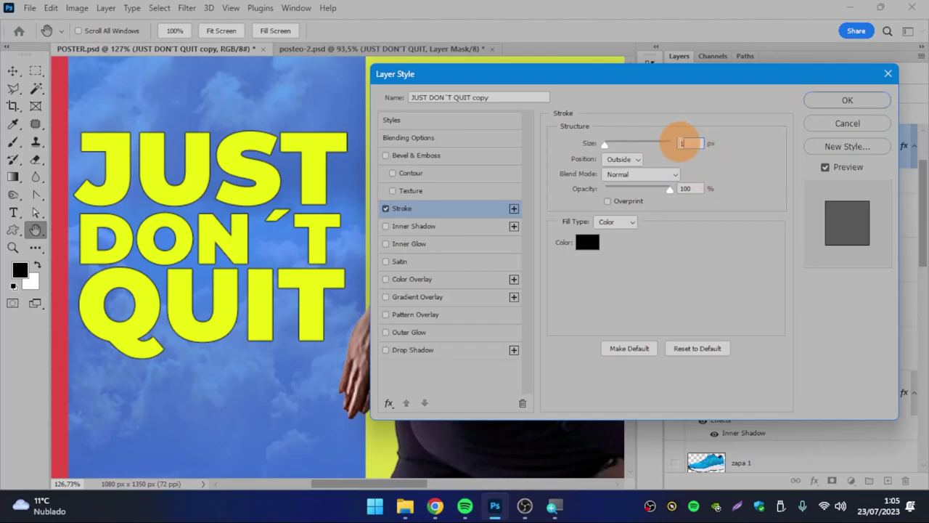
left_click(613, 149)
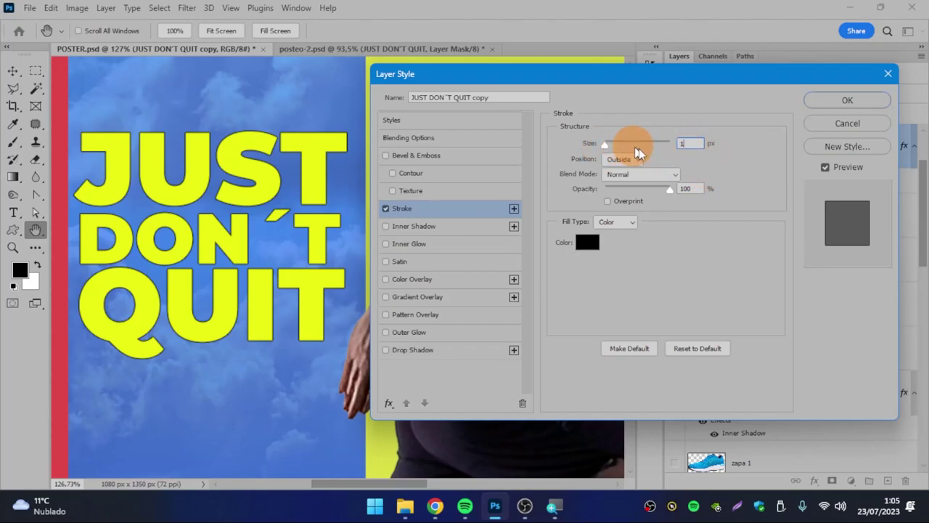
left_click(688, 143)
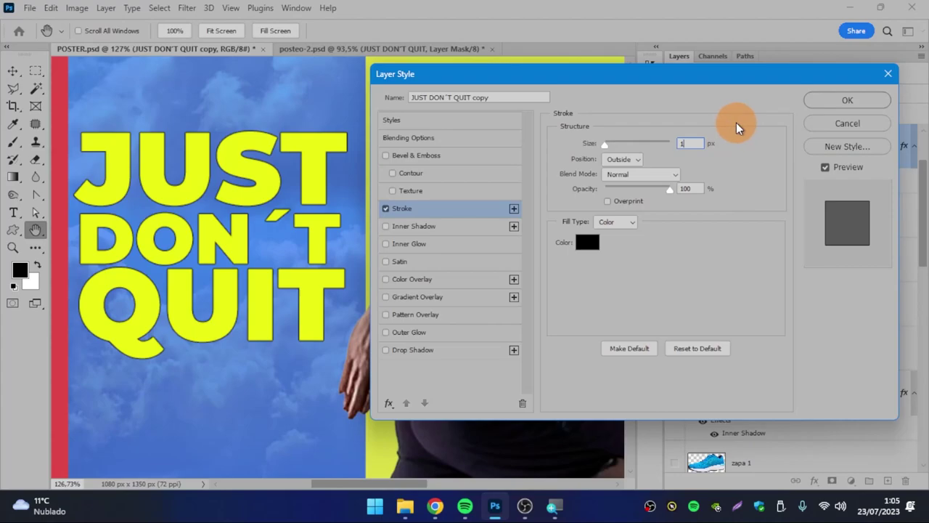
key("Up")
key("Up")
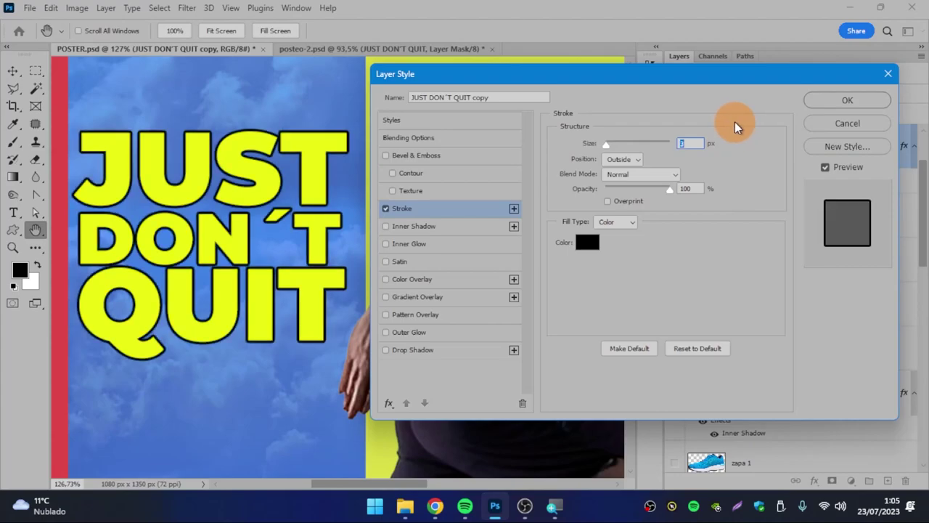
key("Down")
key("Down")
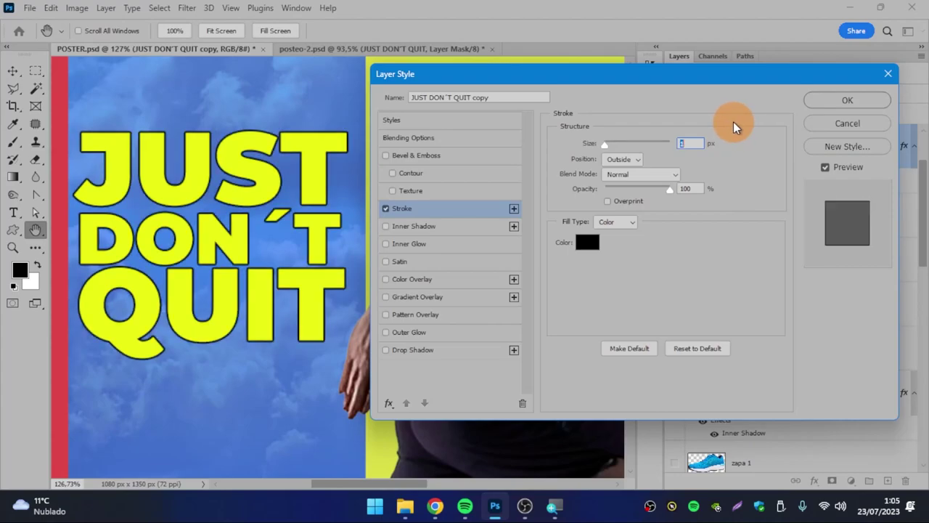
key("Up")
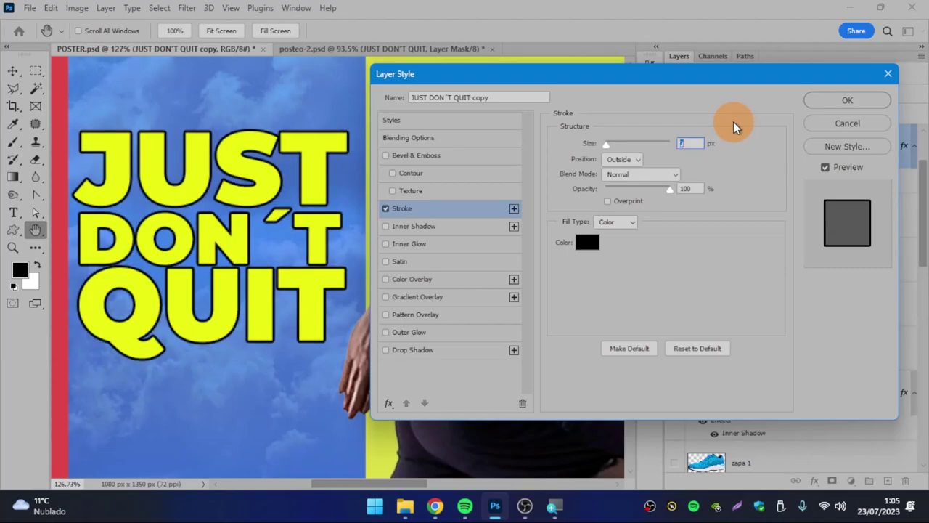
left_click(689, 141)
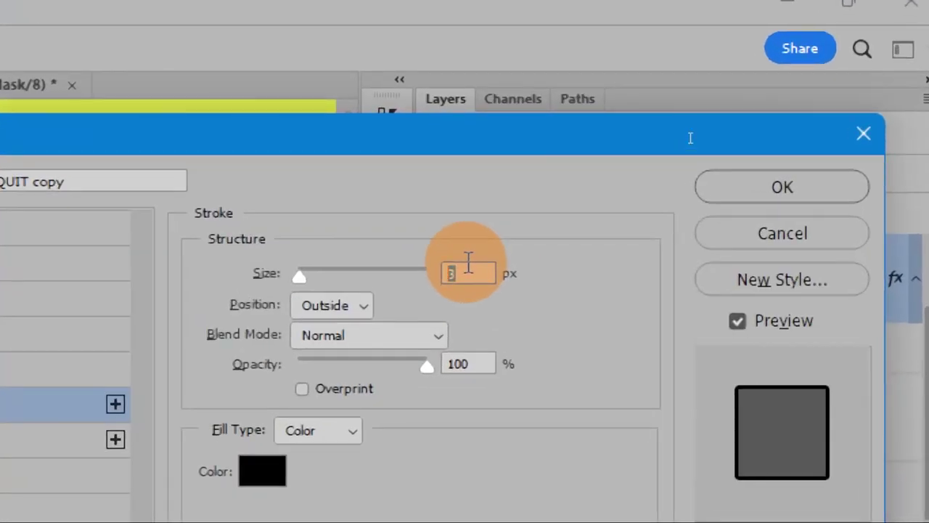
left_click(468, 272)
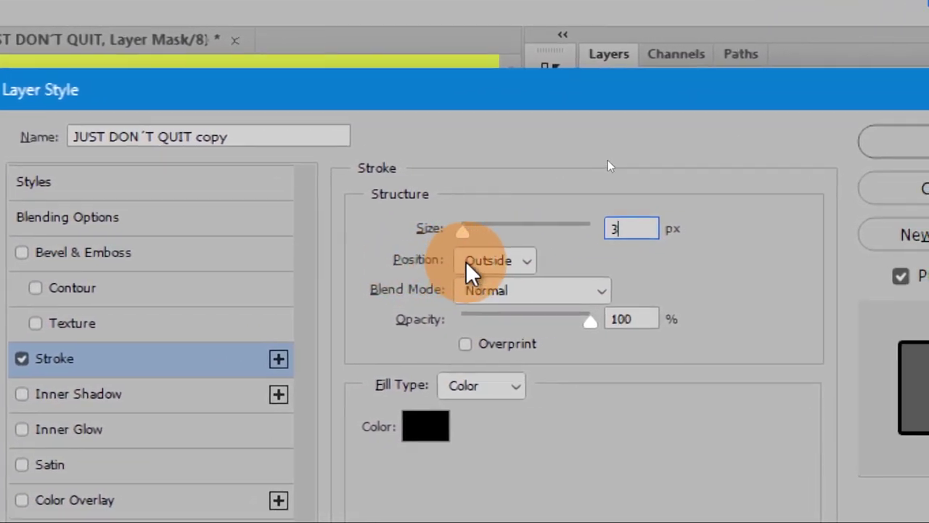
Keep the stroke Position at Outside and the Fill Type at Color.
left_click(466, 267)
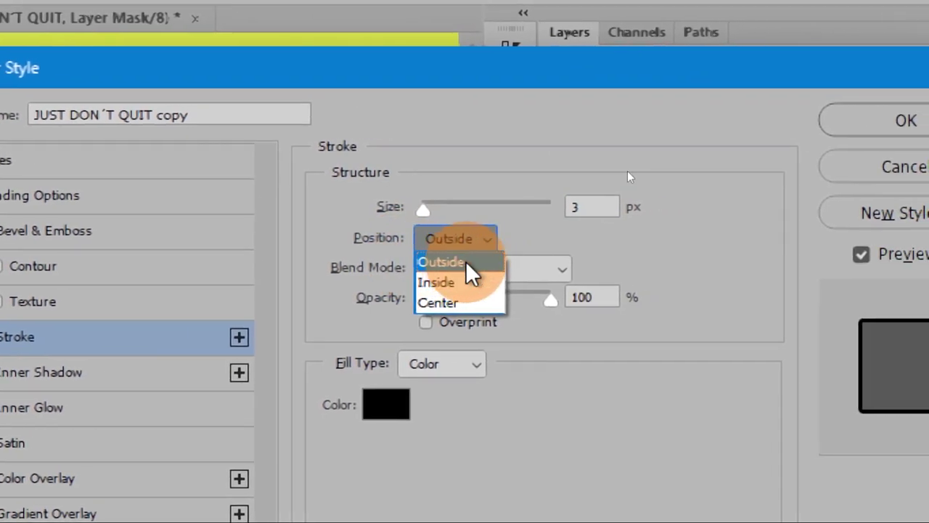
left_click(466, 262)
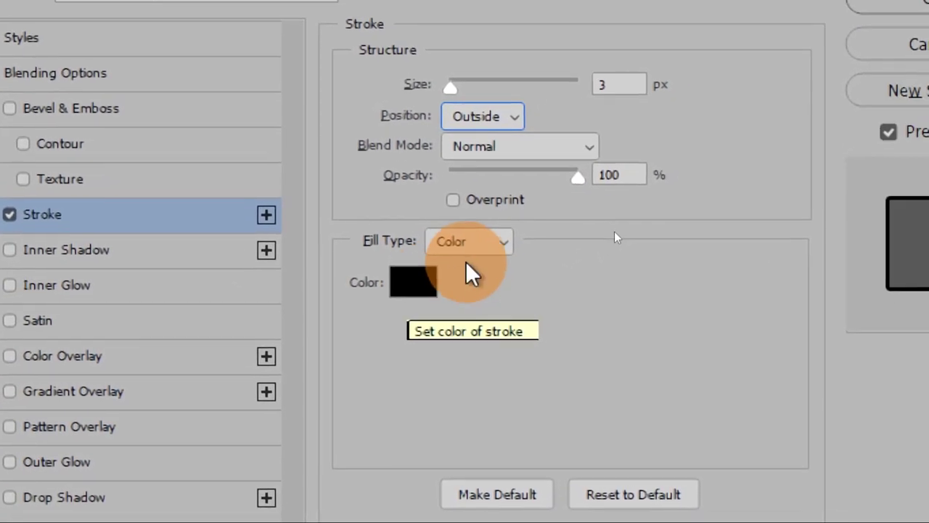
left_click(468, 254)
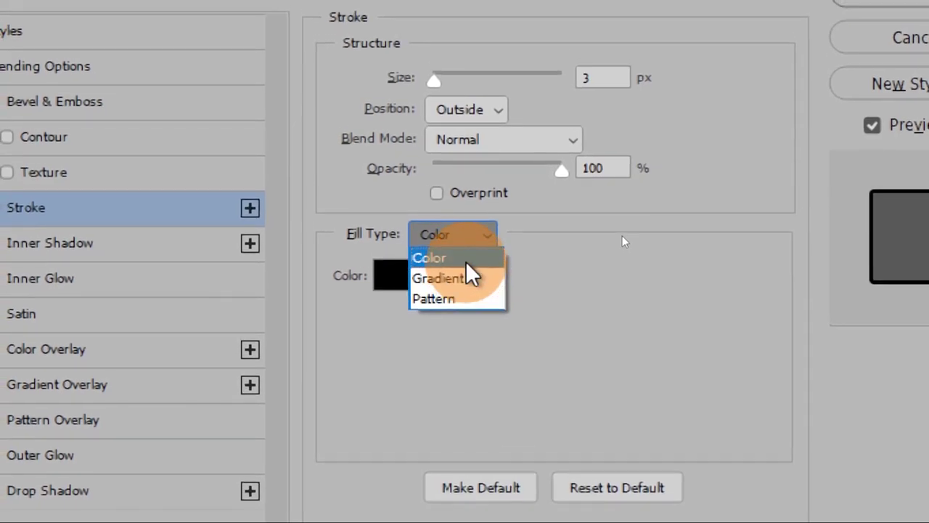
left_click(468, 263)
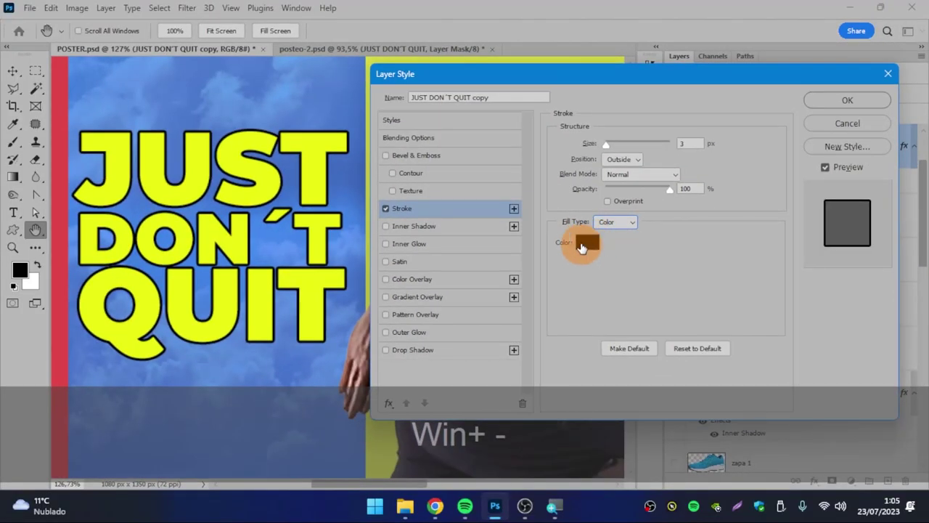
Sample the headline's yellow (#eaf111) as the stroke colour in the Color Picker.
left_click(581, 248)
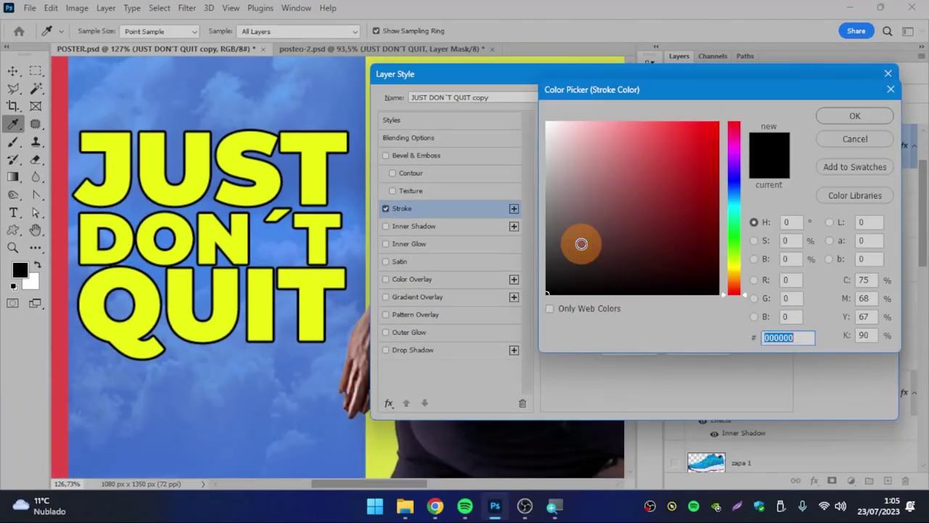
left_click(312, 157)
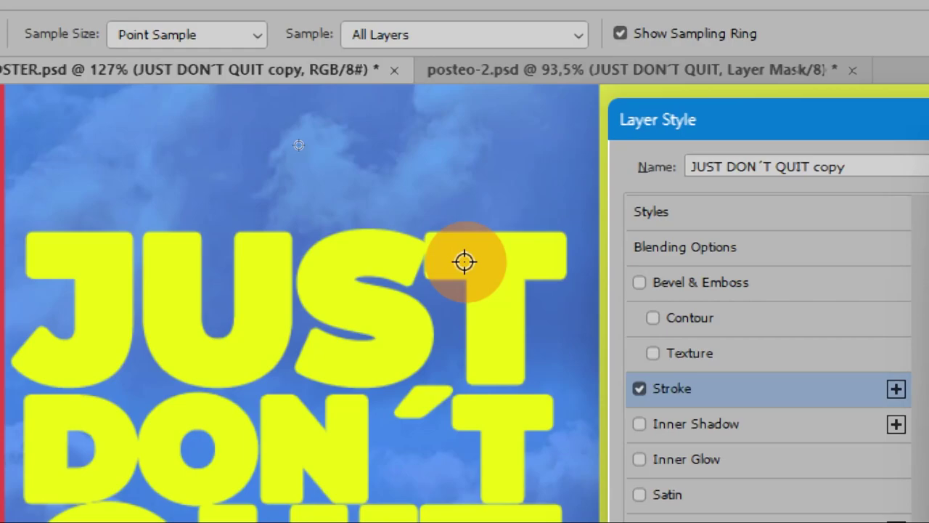
left_click_drag(475, 251, 475, 215)
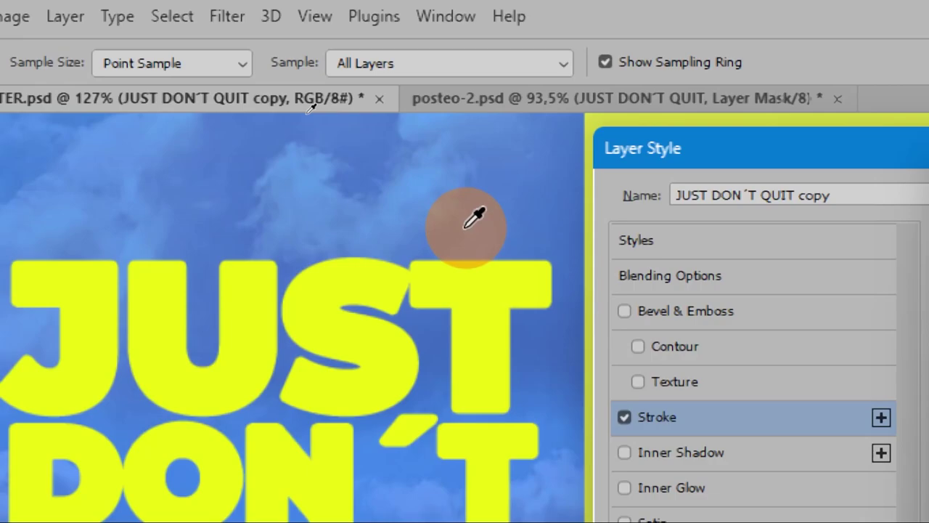
key("super+minus")
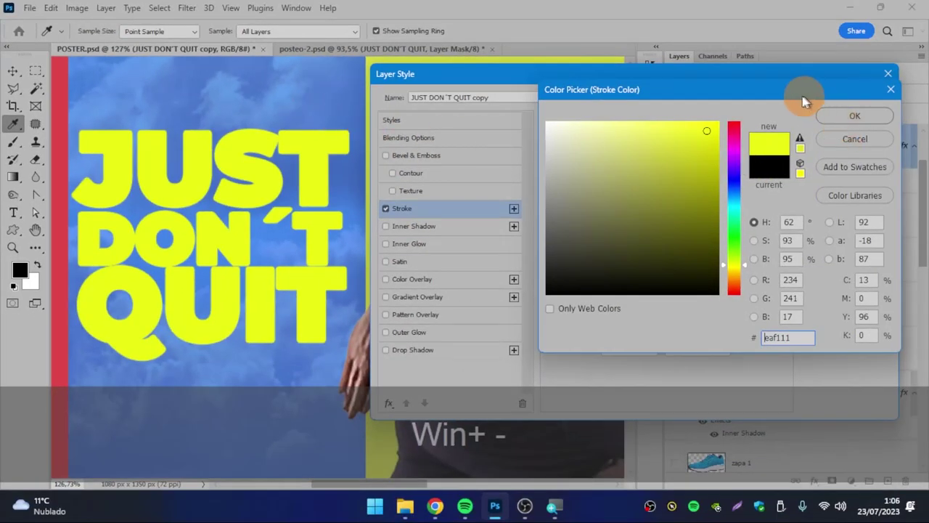
left_click_drag(801, 92, 426, 119)
Confirm the yellow stroke colour and open Blending Options for the headline copy.
left_click(456, 145)
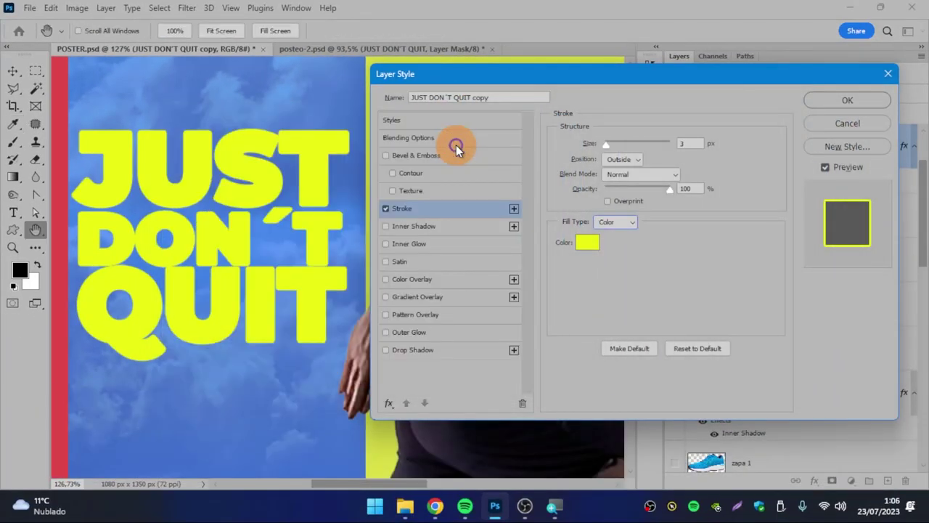
left_click_drag(457, 81, 194, 114)
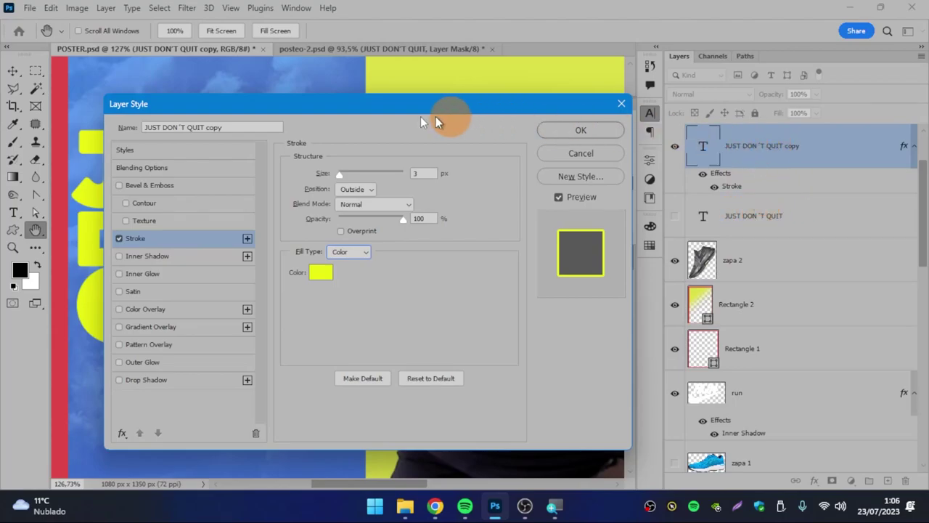
left_click_drag(310, 108, 594, 96)
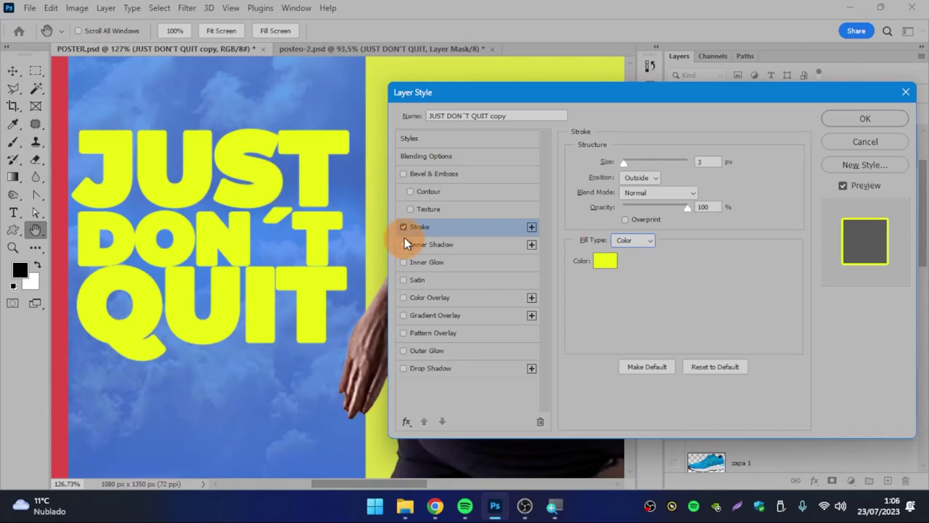
left_click(426, 158)
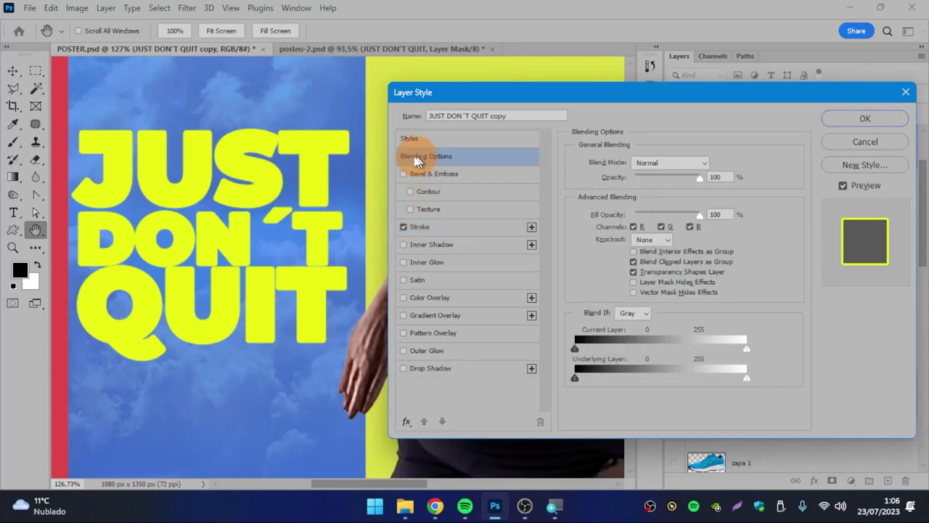
left_click_drag(559, 102, 303, 93)
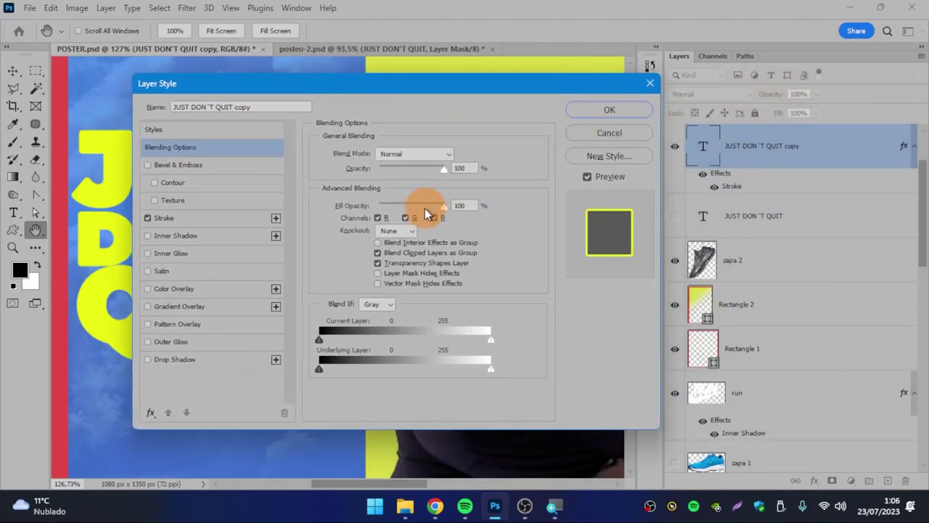
mouse_move(378, 82)
left_mouse_down()
mouse_move(577, 129)
mouse_move(561, 133)
left_mouse_up()
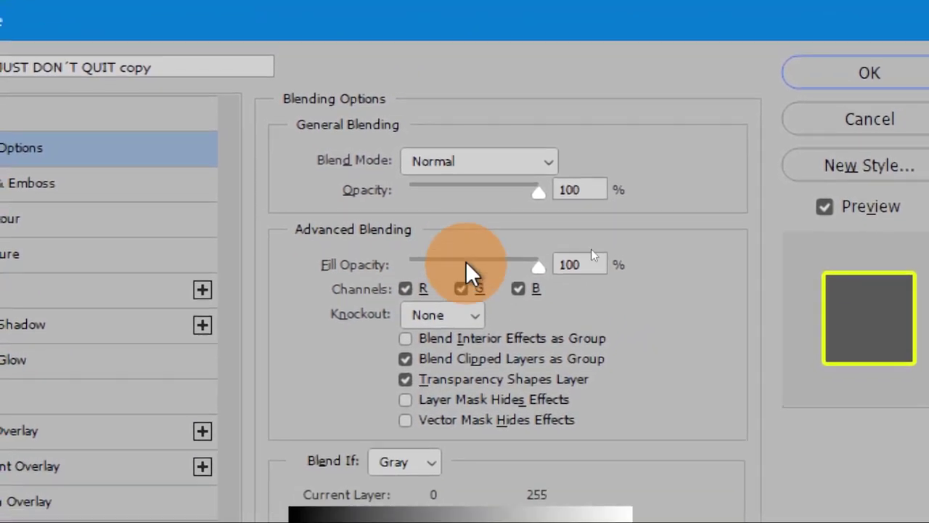
key("super+minus")
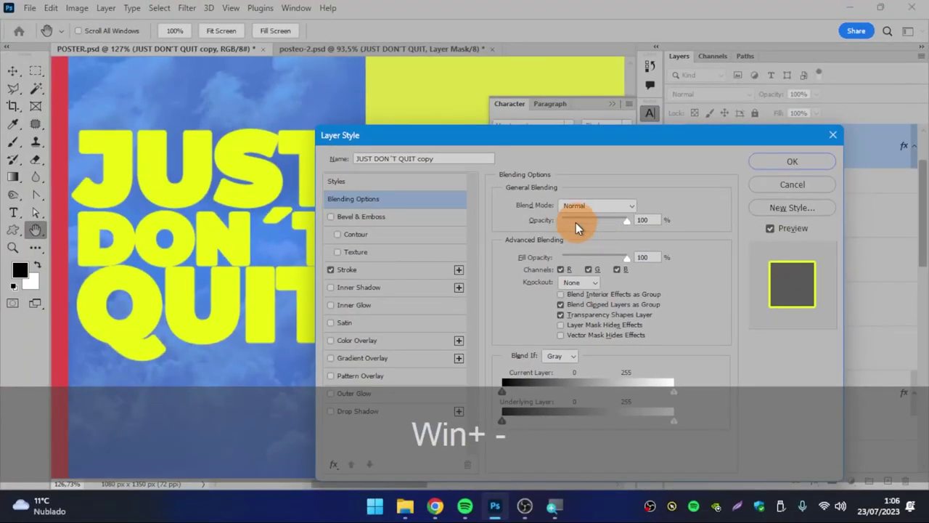
Lower the Fill Opacity, then bring it back up to about 76%.
mouse_move(623, 220)
left_mouse_down()
mouse_move(605, 220)
mouse_move(643, 223)
mouse_move(574, 218)
mouse_move(654, 221)
left_mouse_up()
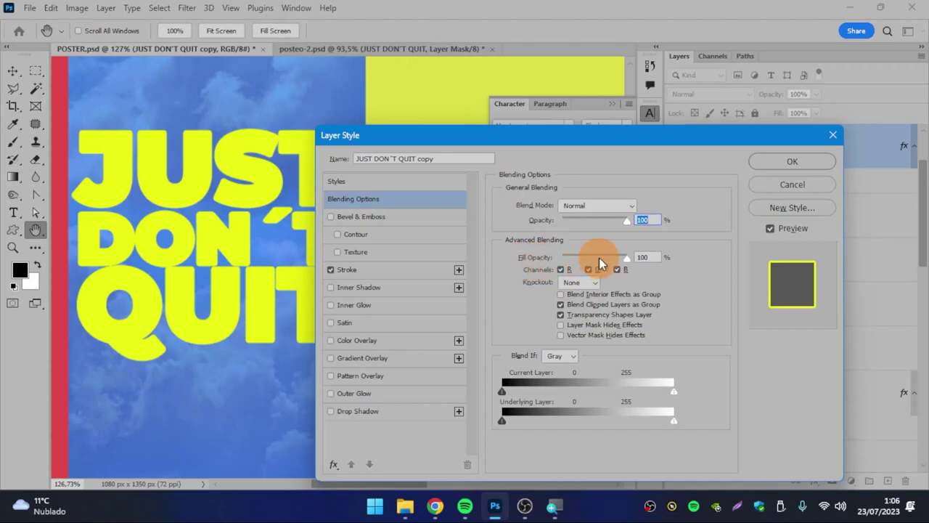
left_click_drag(625, 257, 551, 258)
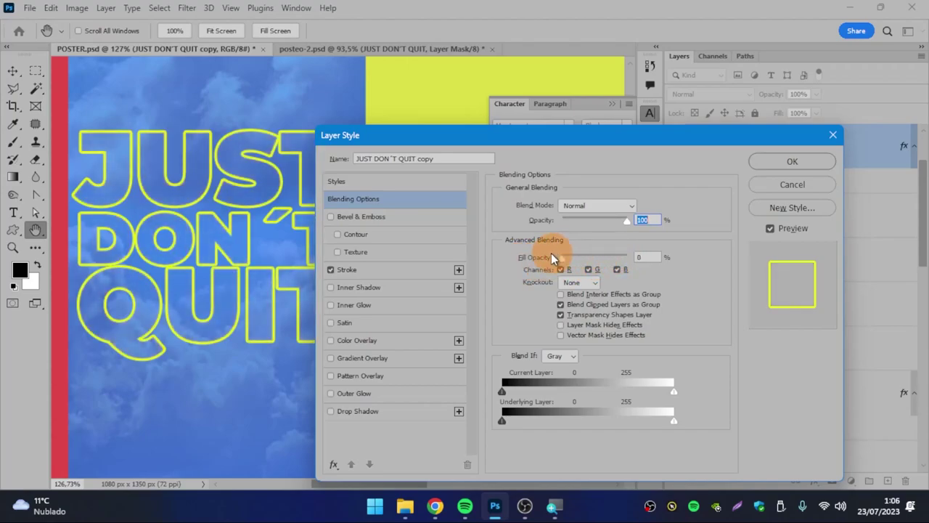
left_click_drag(582, 141, 458, 100)
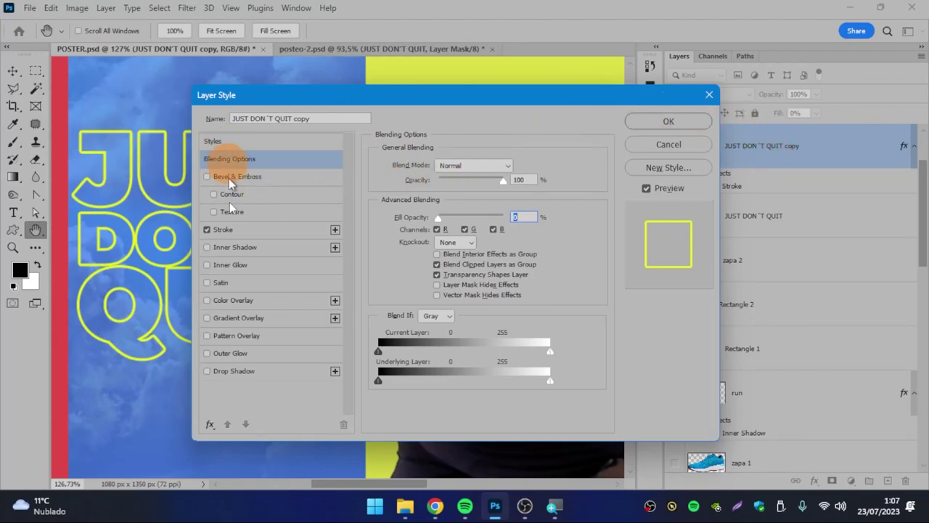
left_click_drag(337, 100, 540, 120)
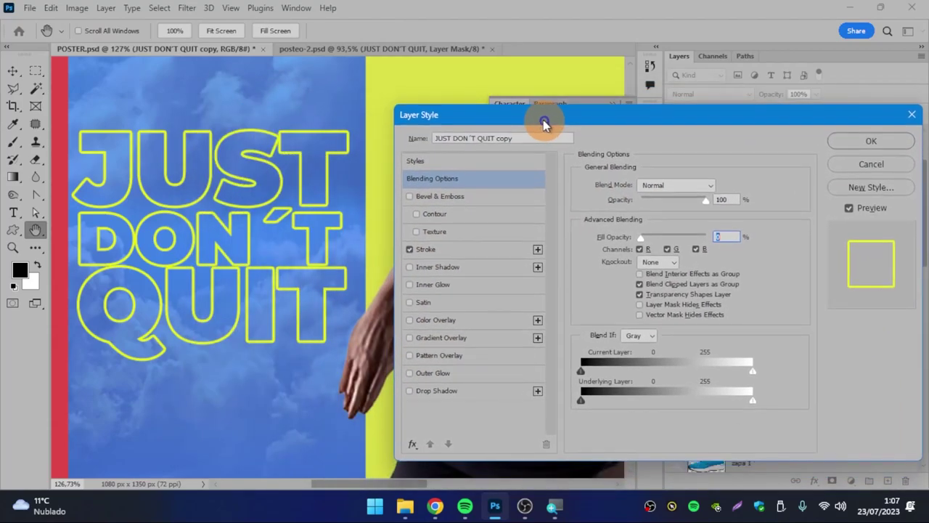
left_click_drag(641, 237, 690, 240)
left_click(871, 141)
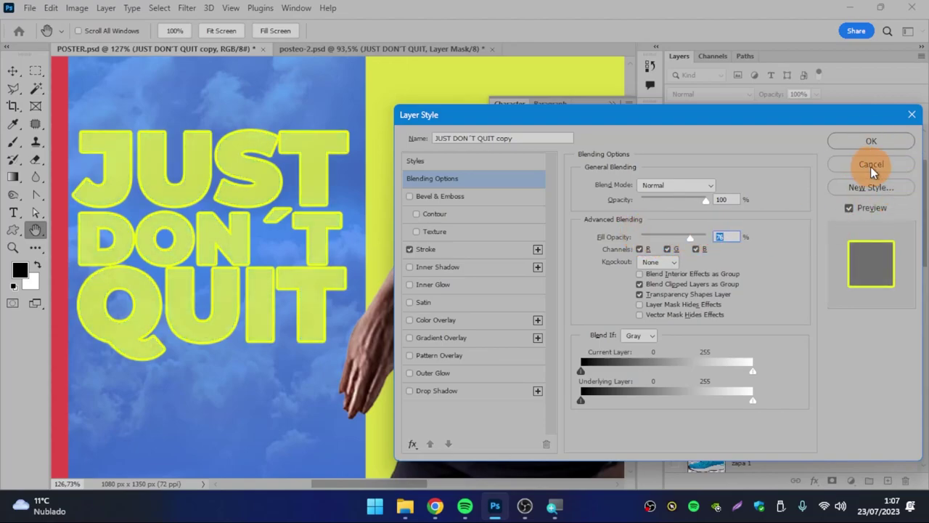
Cancel the layer style, then take the layer Fill to 0% and back to 100%.
left_click(870, 166)
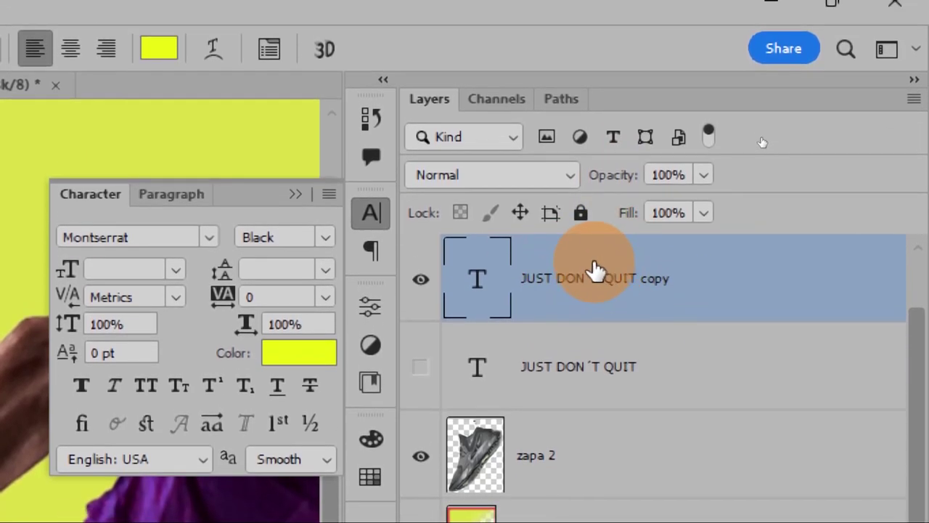
left_click(701, 222)
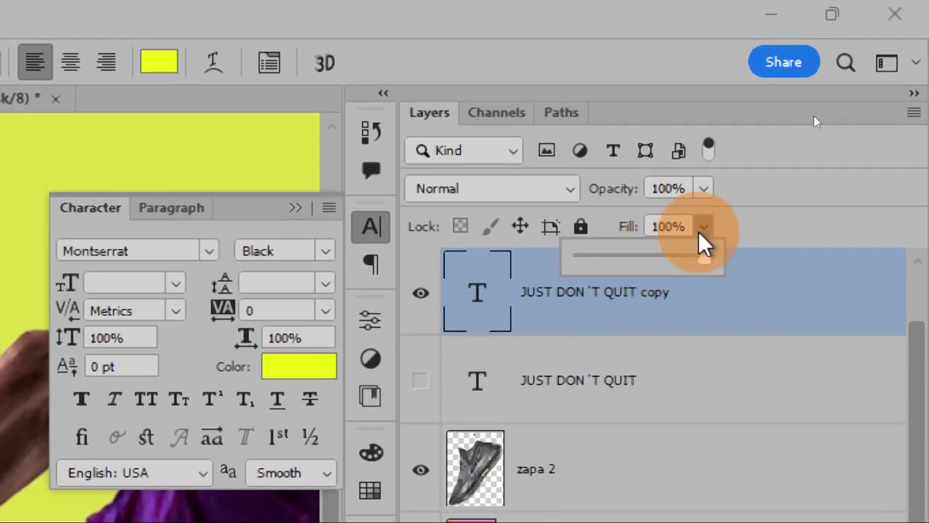
key("super+minus")
left_click_drag(816, 132, 738, 145)
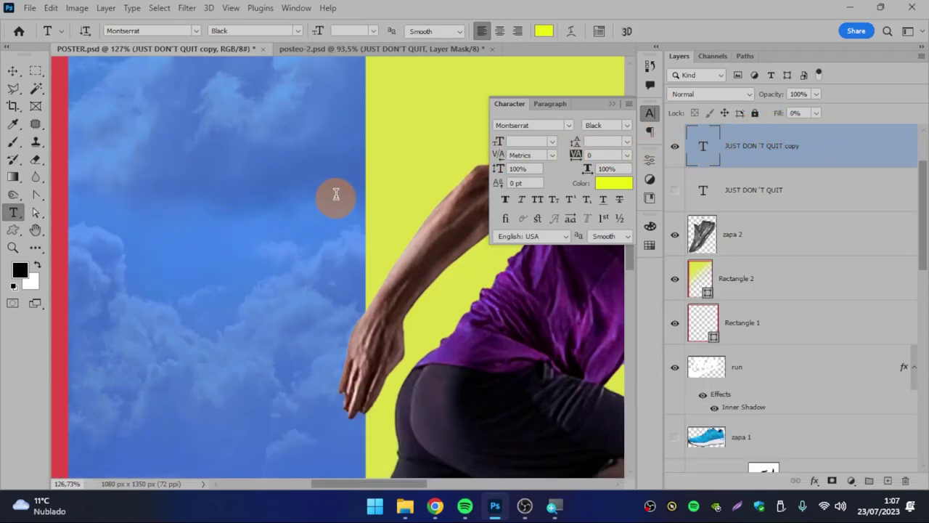
left_click(816, 113)
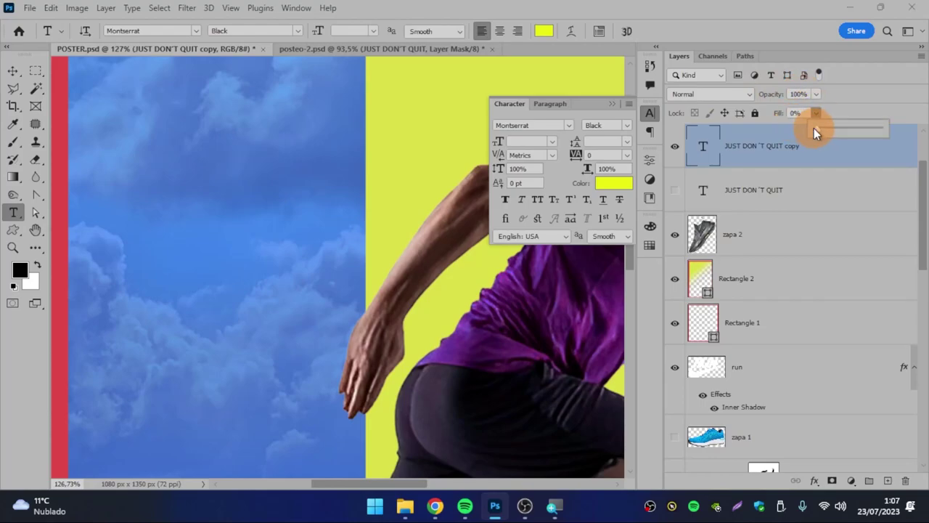
left_click_drag(854, 126, 889, 127)
left_click(882, 150)
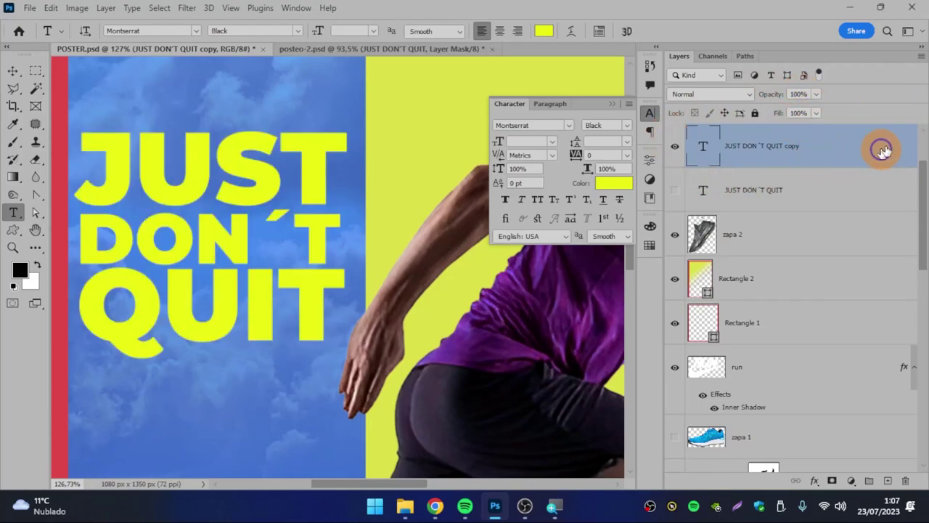
Enable Stroke on the headline copy using the headline's sampled yellow colour.
double_click(669, 222)
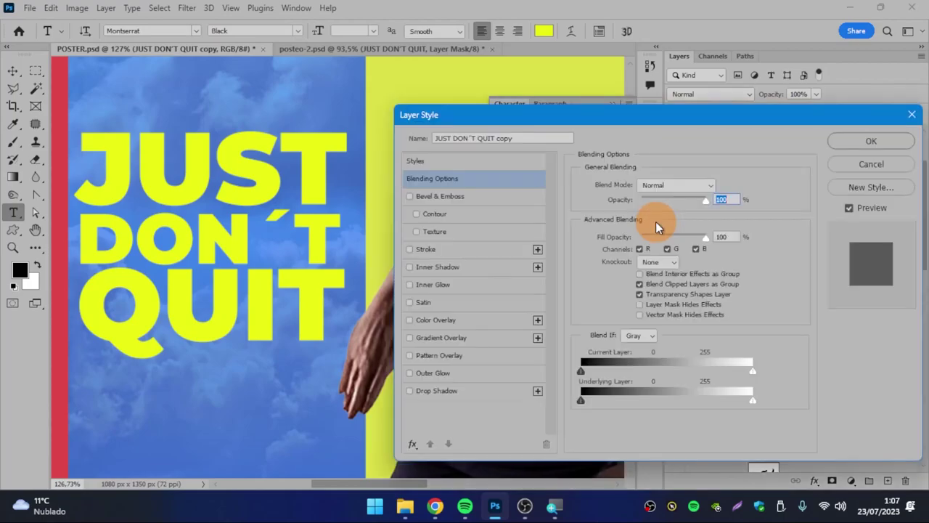
left_click(423, 250)
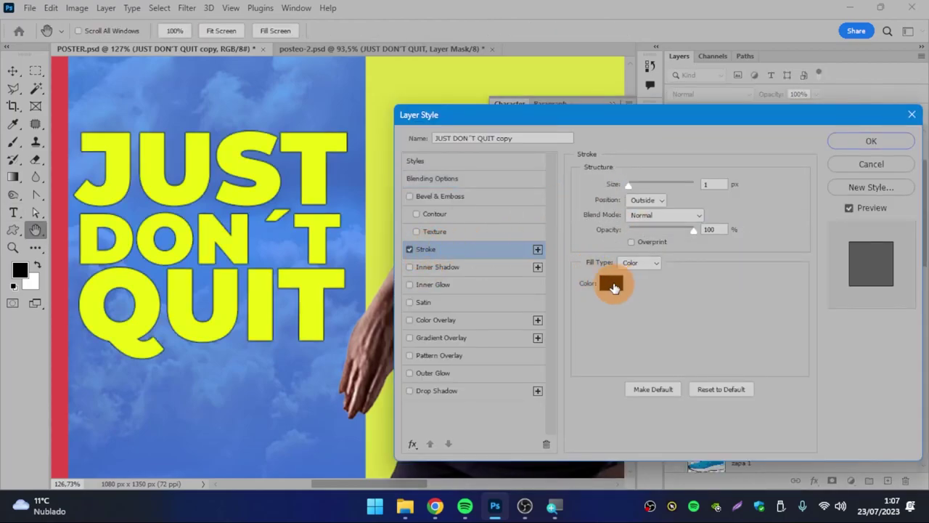
left_click(611, 283)
left_click_drag(301, 117, 464, 125)
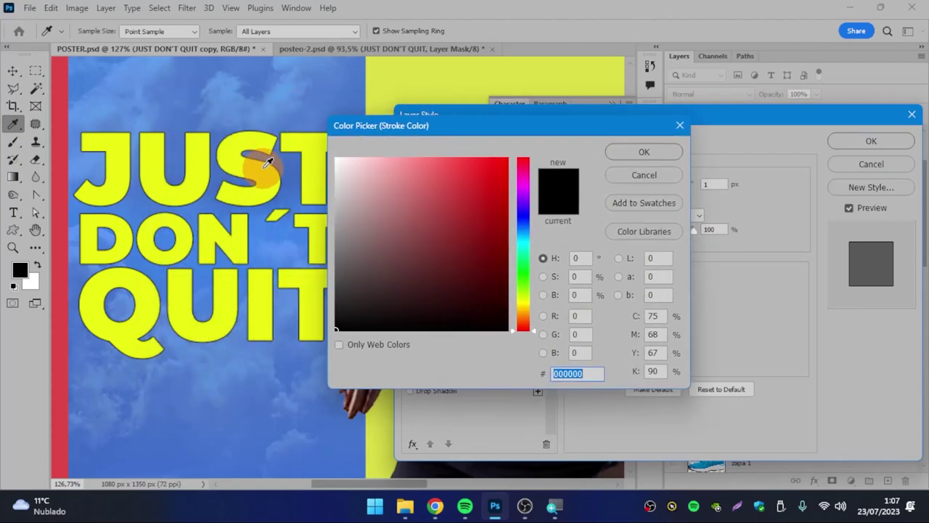
left_click(293, 174)
left_click(639, 151)
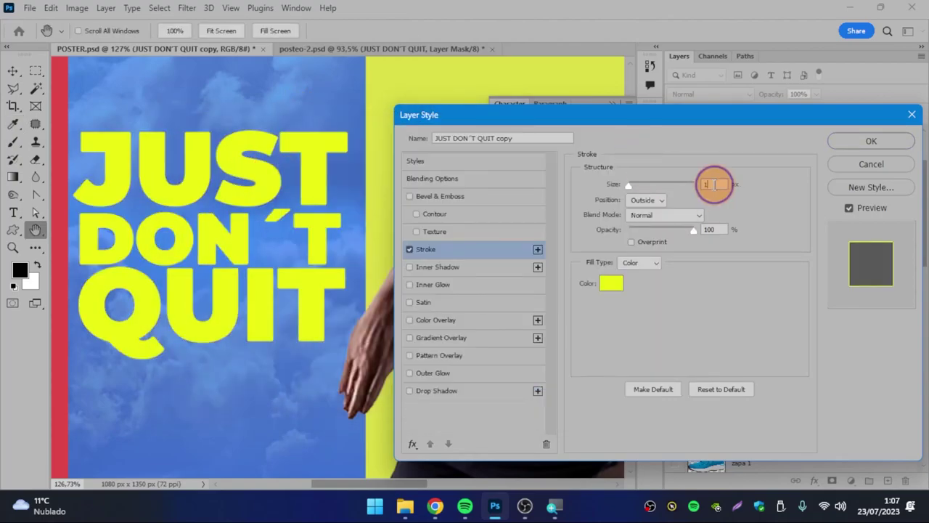
Set the stroke to 3 px Outside, apply it, and drop layer Fill to 0%.
left_click(633, 185)
left_click_drag(630, 180, 634, 181)
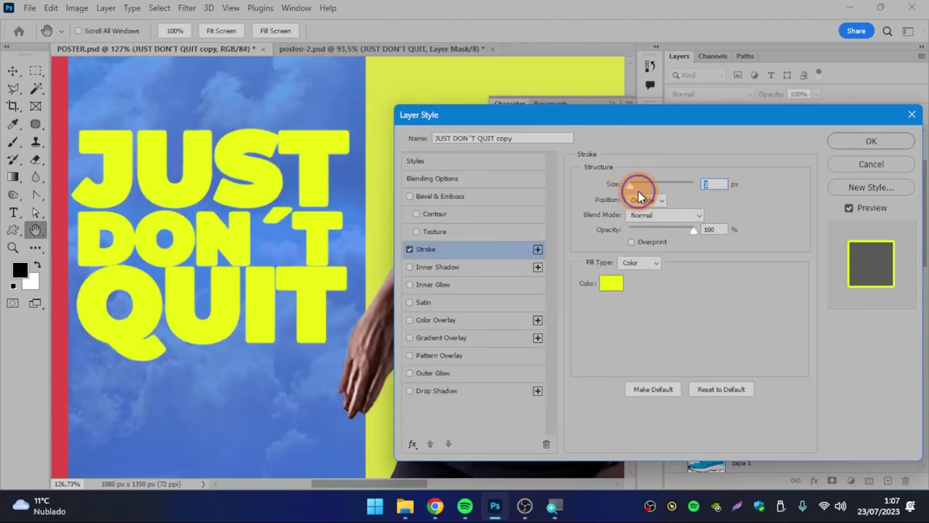
left_click(643, 200)
left_click(694, 205)
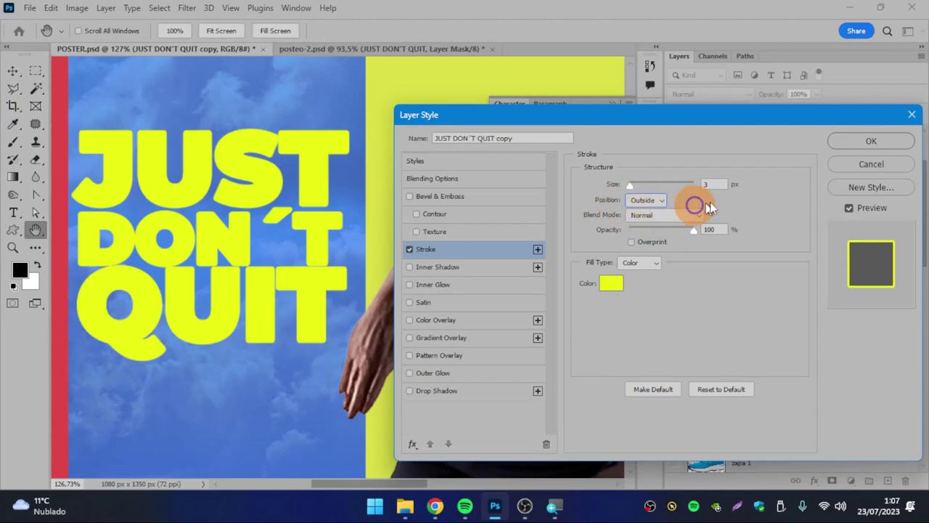
left_click(856, 143)
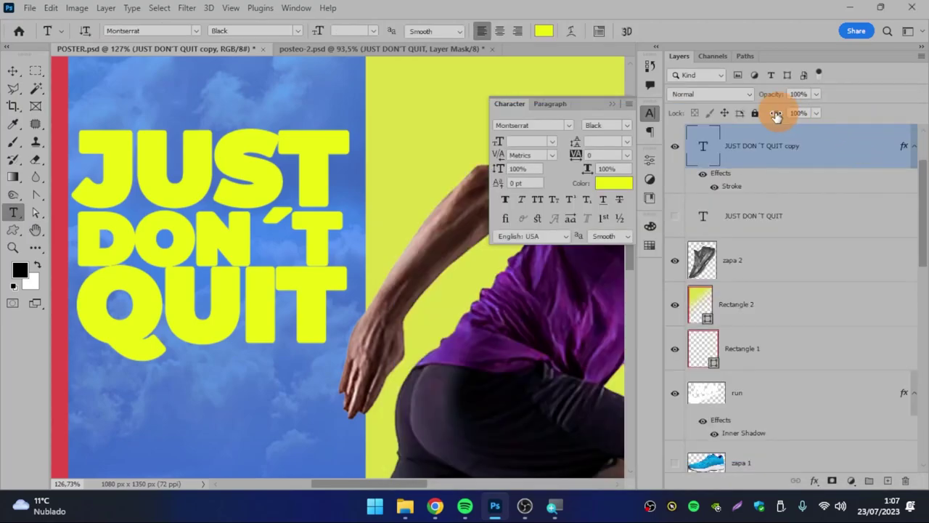
left_click(814, 114)
left_click_drag(787, 132, 718, 148)
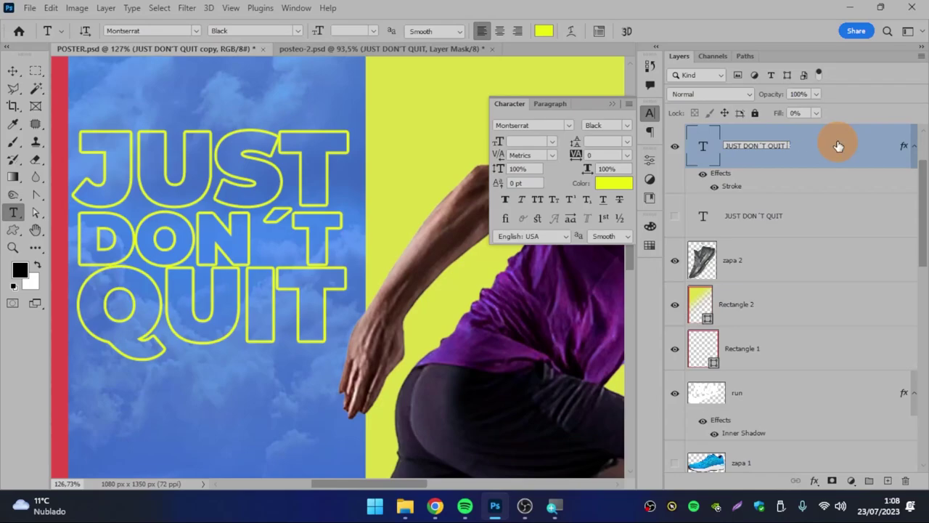
Rename the outline layer to 'JUST DON´T QUIT (BORDE)'.
type(")")
key("Caps_Lock")
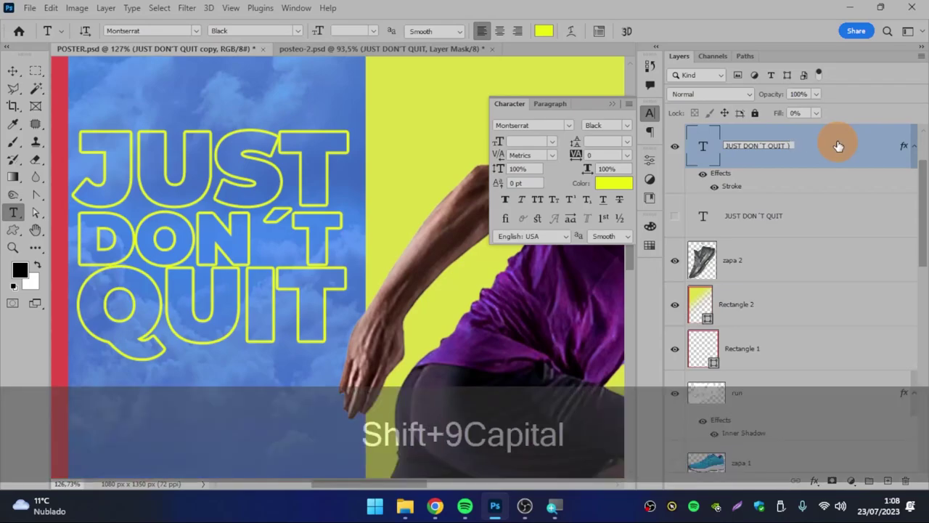
type("BORDE)")
key("Return")
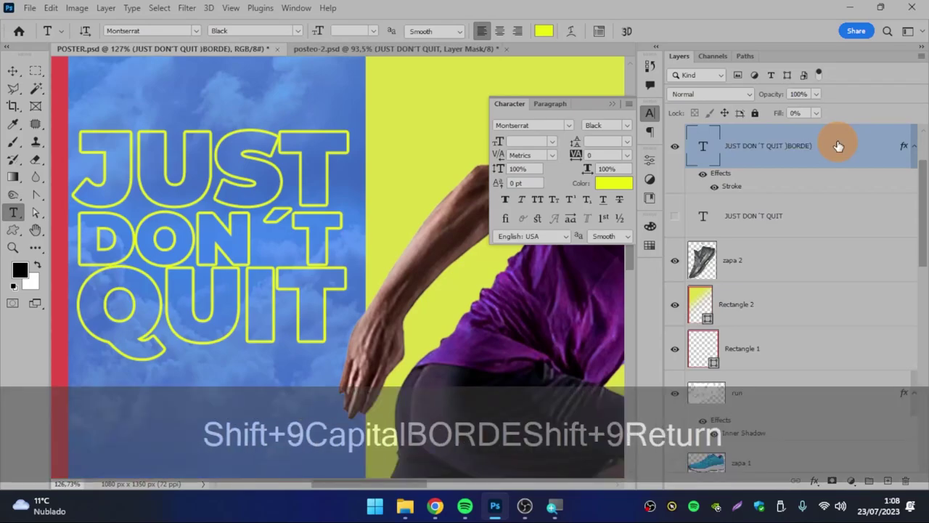
double_click(796, 147)
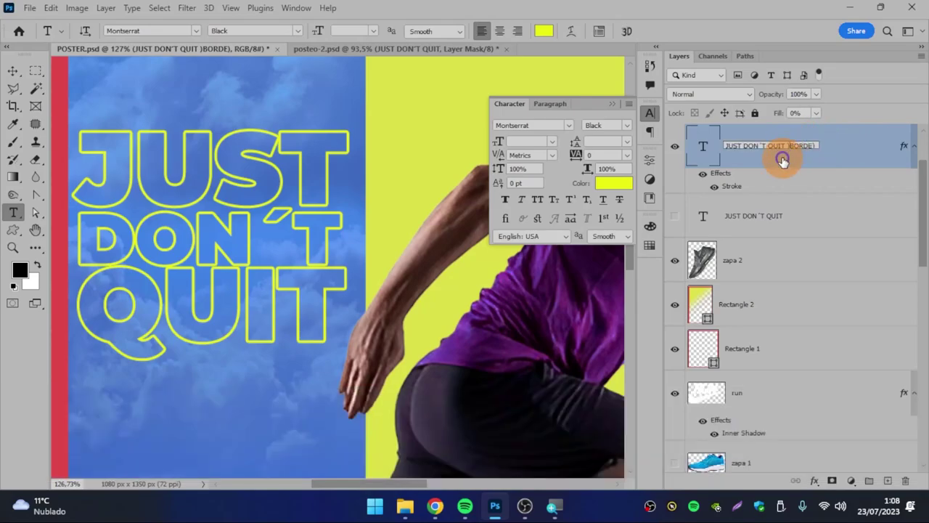
type("(")
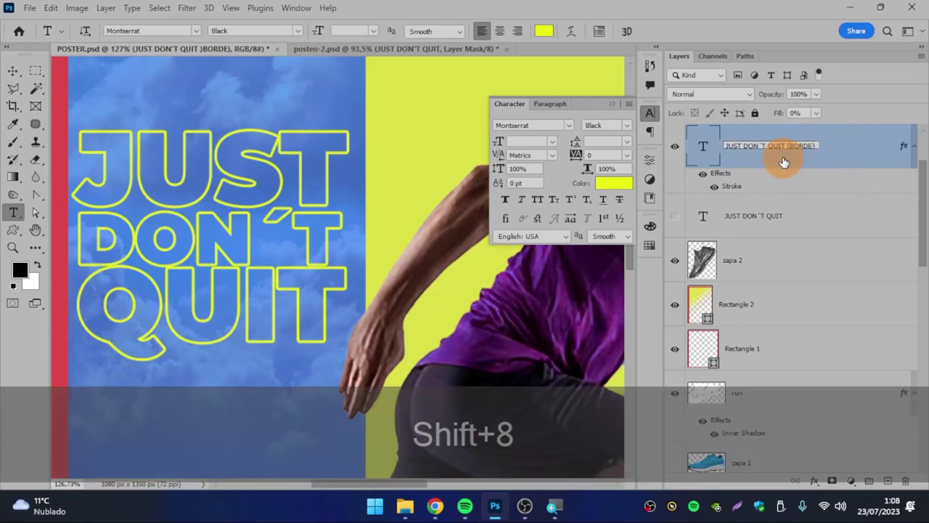
key("Return")
Rename the fill layer 'JUST DON´T QUIT (RELLENO)', toggle its eye, and switch to posteo-2.psd.
left_click(771, 216)
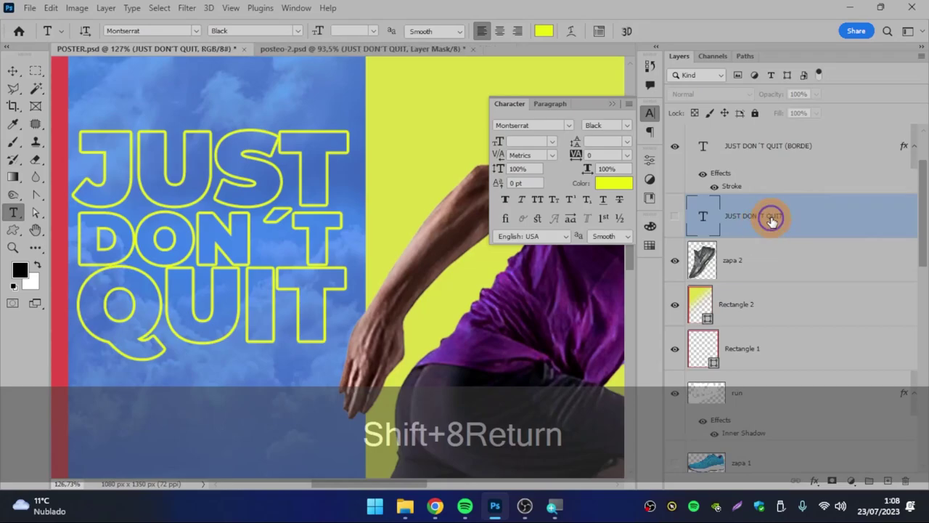
double_click(793, 216)
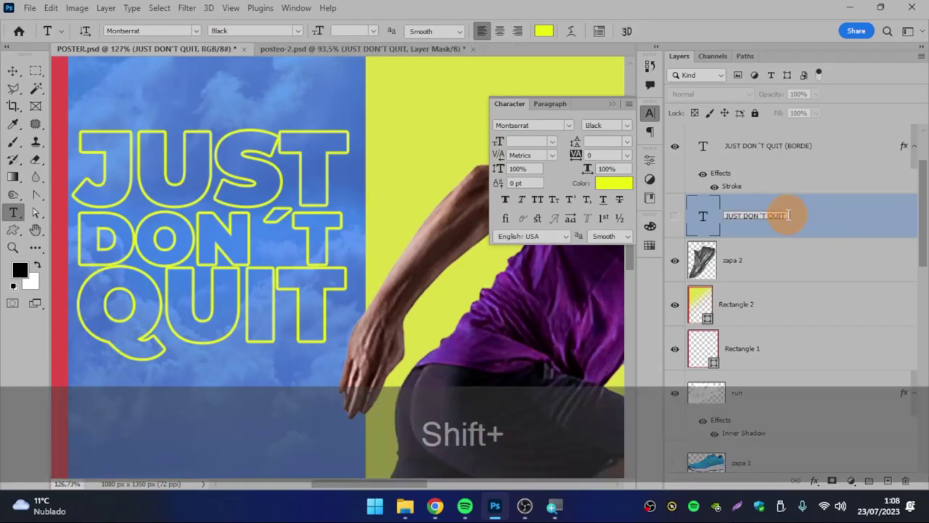
type("(RELLENO)")
key("Return")
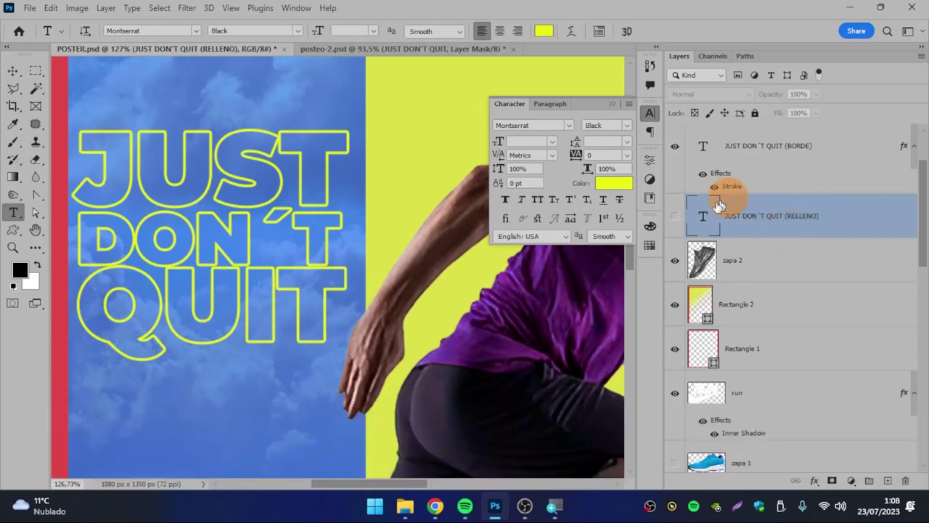
left_click(674, 217)
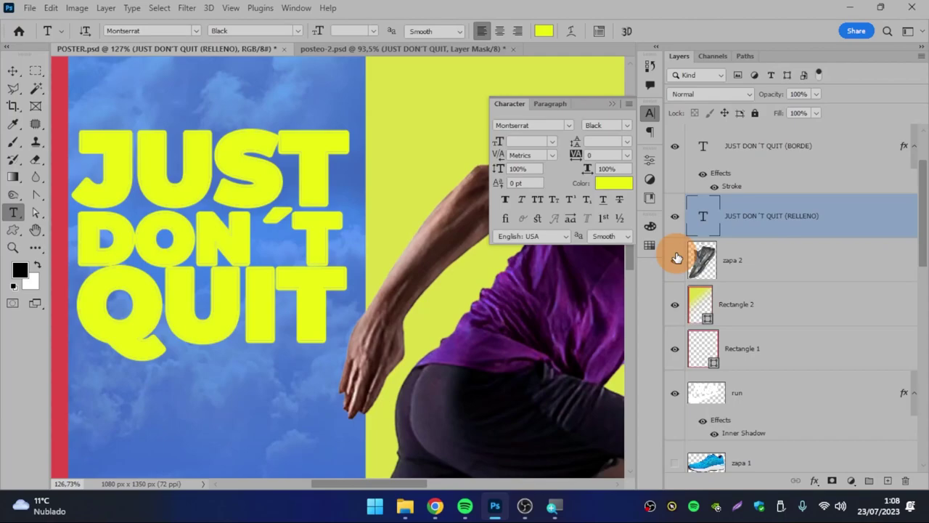
left_click(675, 216)
left_click(373, 48)
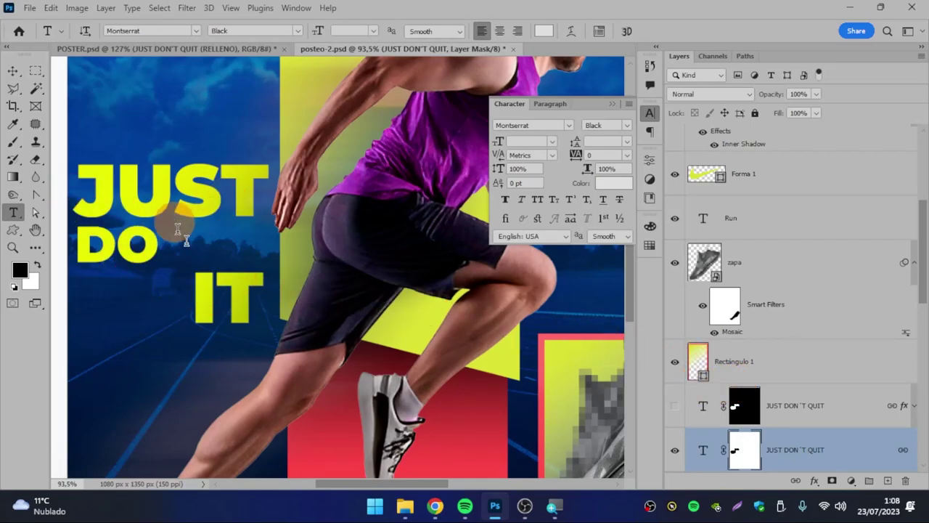
Toggle the posteo-2 headline layers' visibility, ending with both solid and outline layers shown.
left_click(677, 451)
left_click(675, 405)
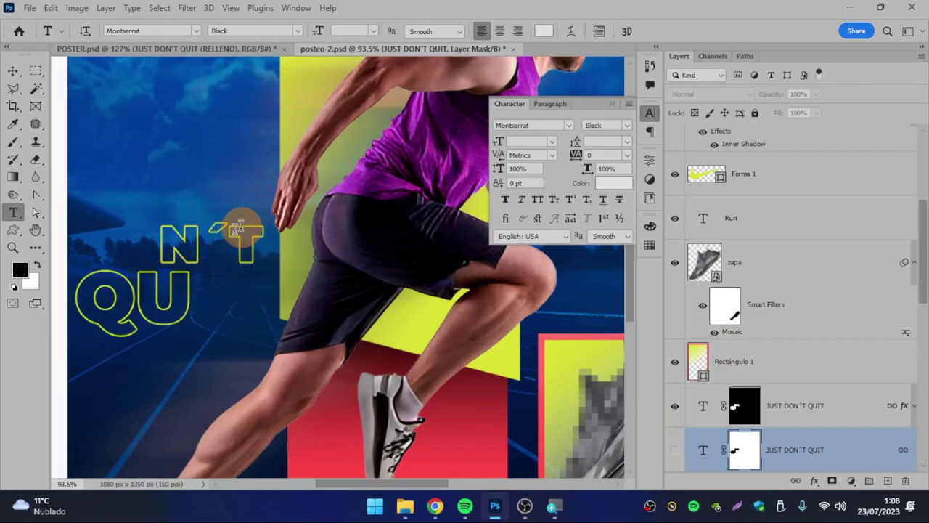
left_click(675, 451)
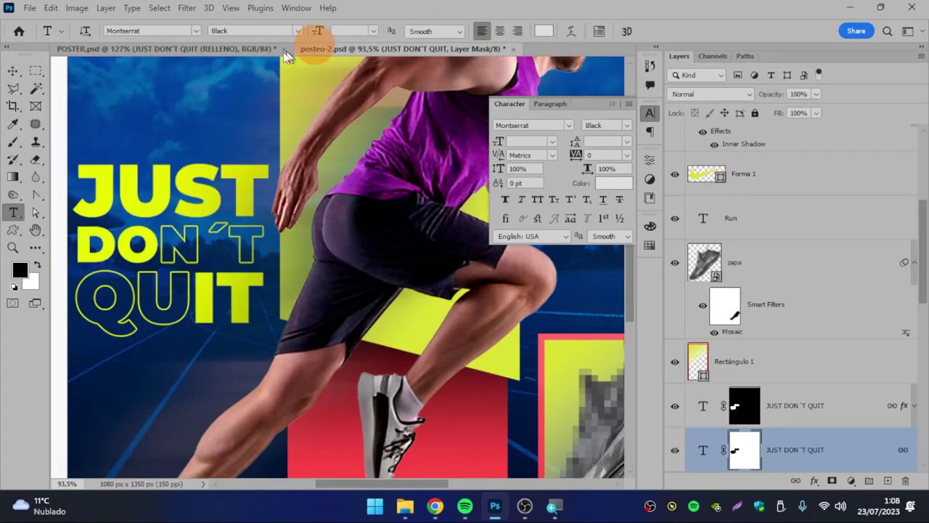
Switch to POSTER.psd, show the RELLENO fill layer and leave the BORDE outline layer hidden.
left_click(135, 49)
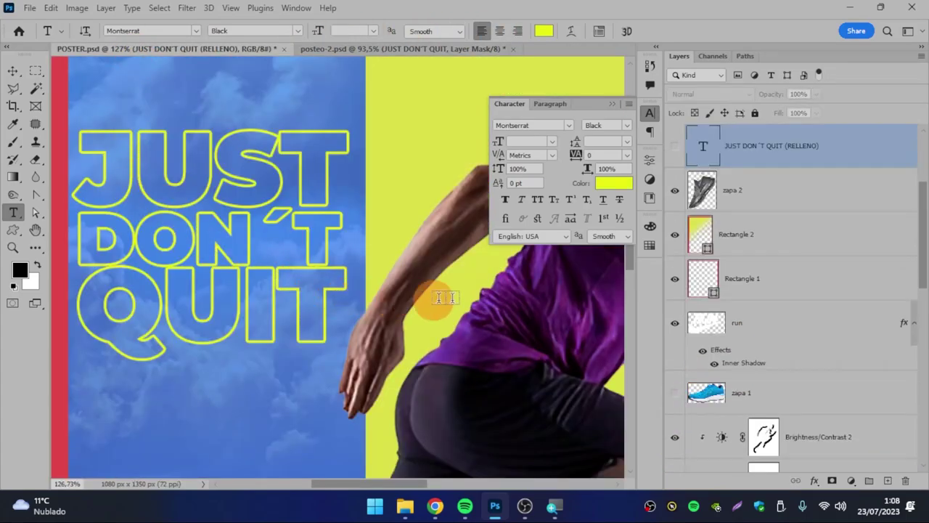
scroll(679, 232, "up", 3)
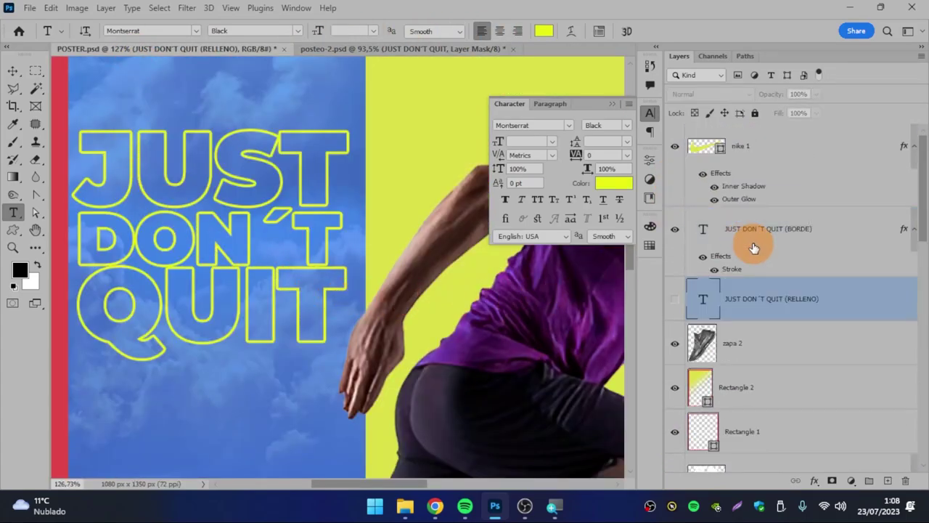
left_click(675, 300)
left_click(675, 231)
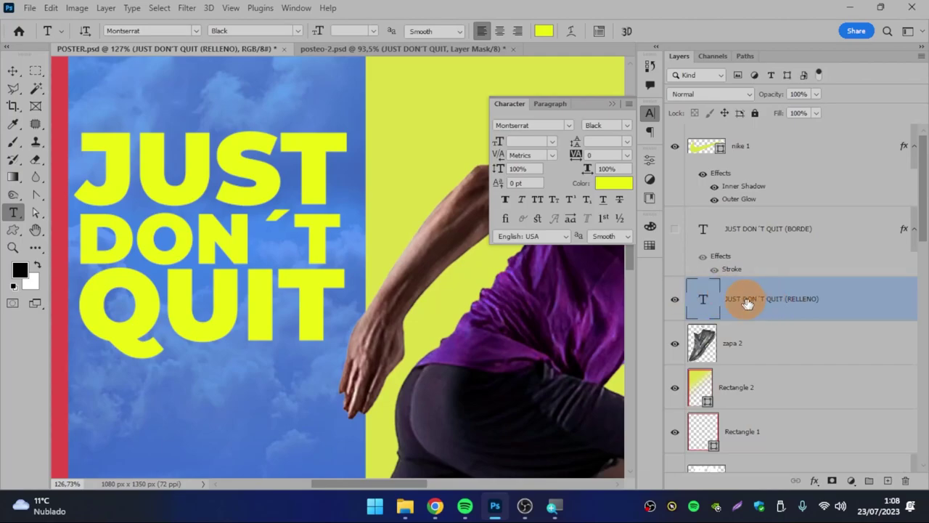
left_click(675, 231)
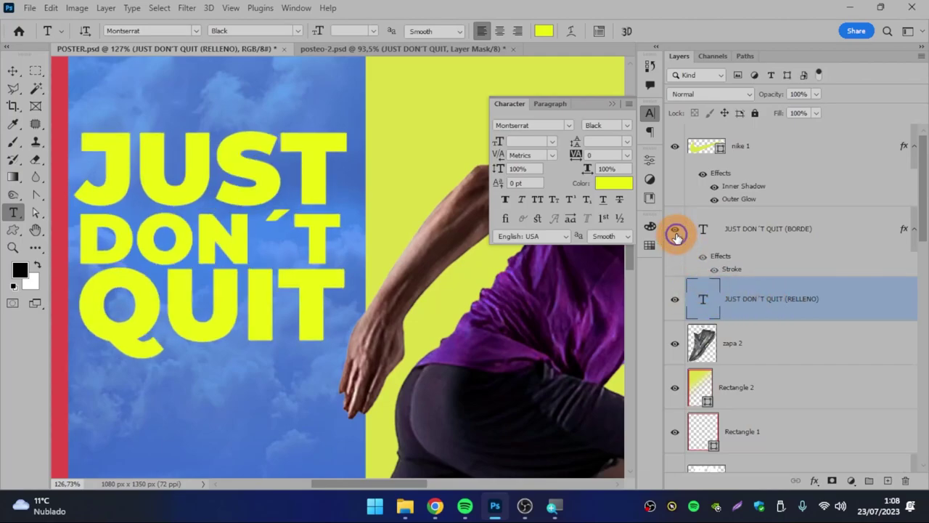
left_click(675, 231)
left_click(675, 231)
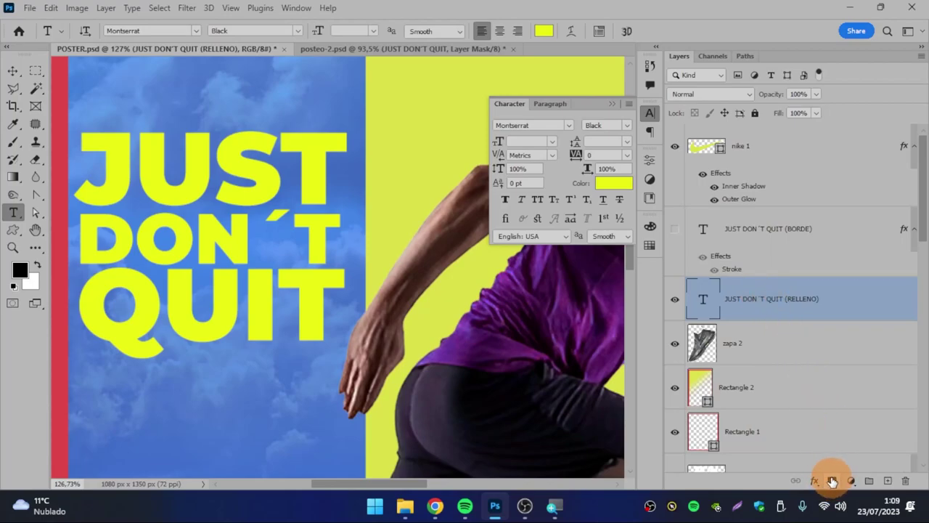
Add a layer mask to the RELLENO layer and switch to the Brush tool.
left_click(832, 481)
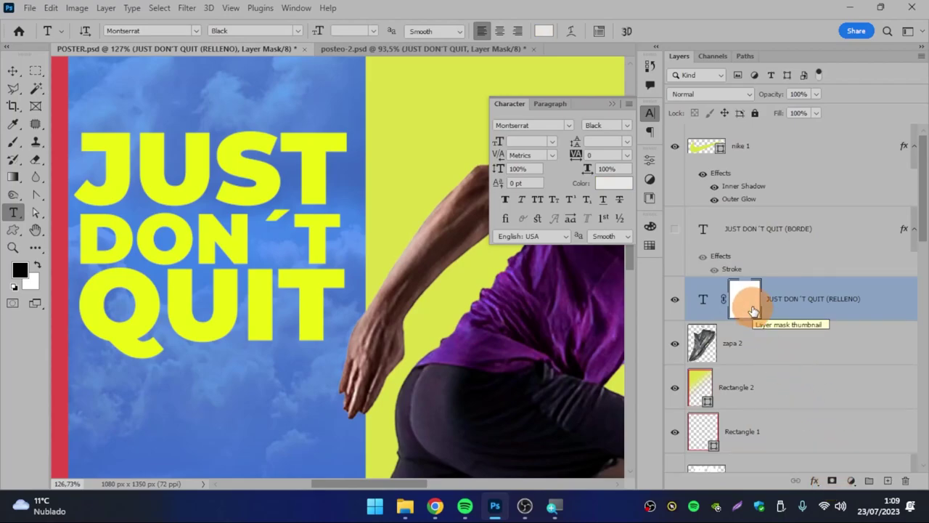
key("a")
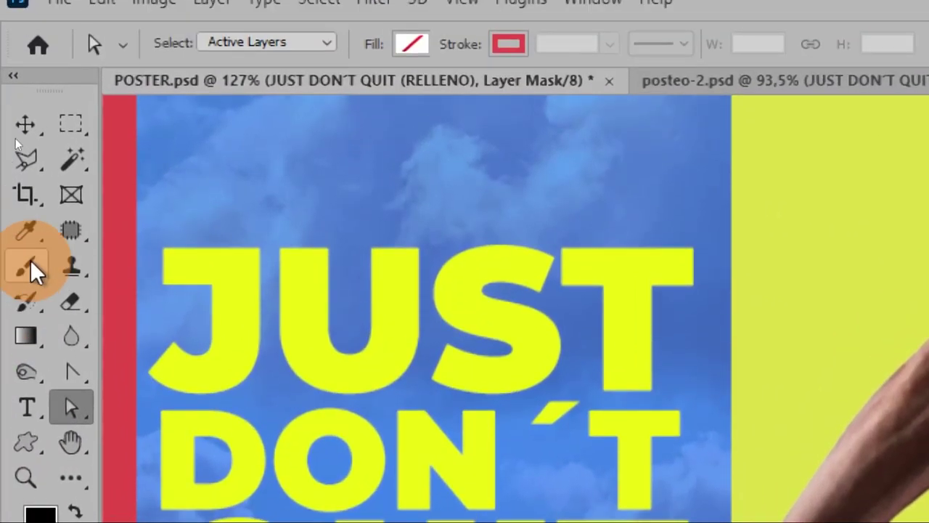
left_click(15, 138)
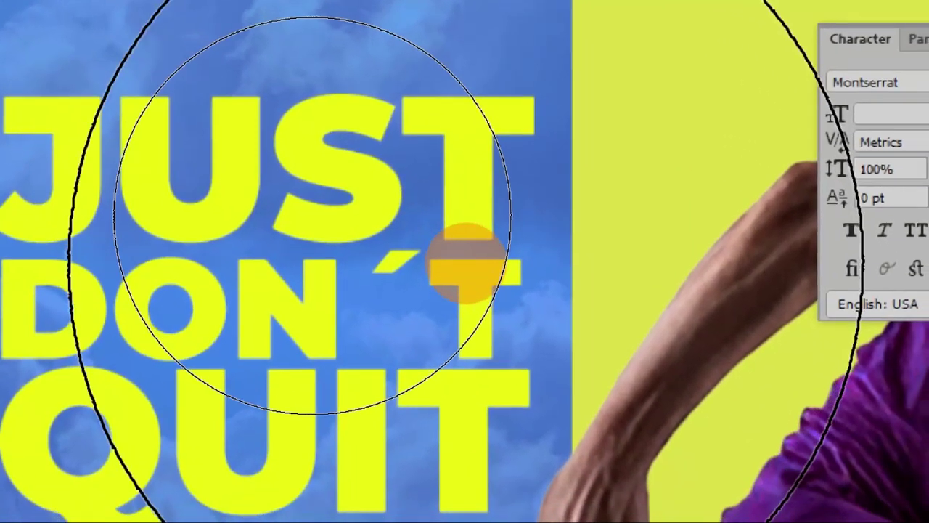
key("super+minus")
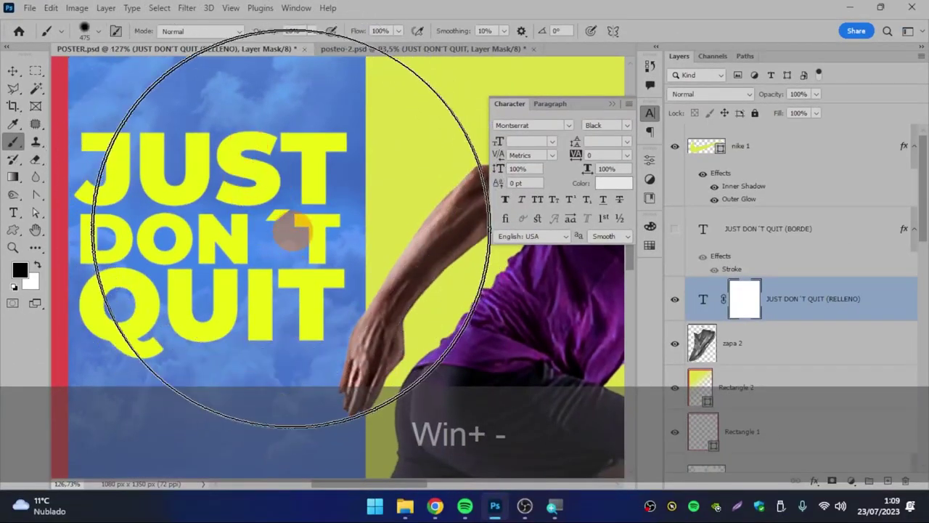
Set the brush to 37 px size and 100% opacity.
right_click(273, 239)
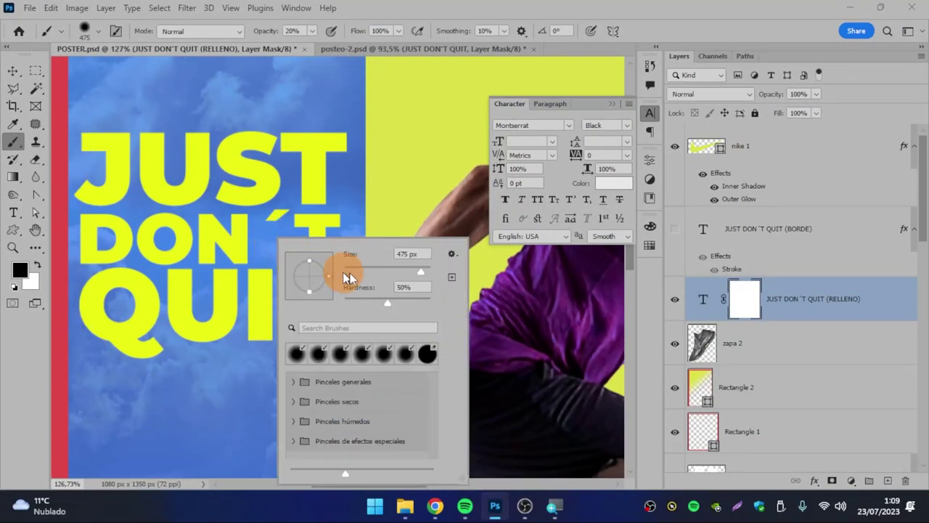
left_click_drag(419, 270, 374, 272)
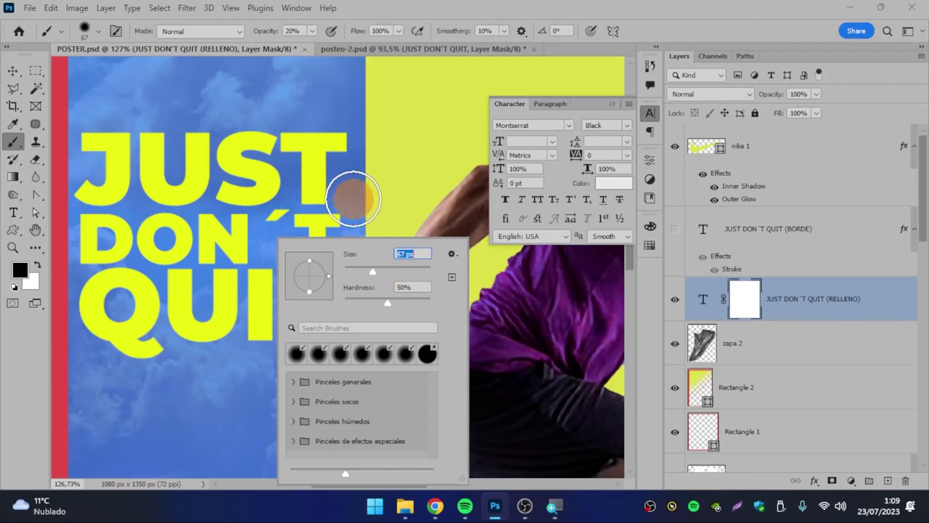
left_click(359, 254)
left_click_drag(361, 274, 358, 209)
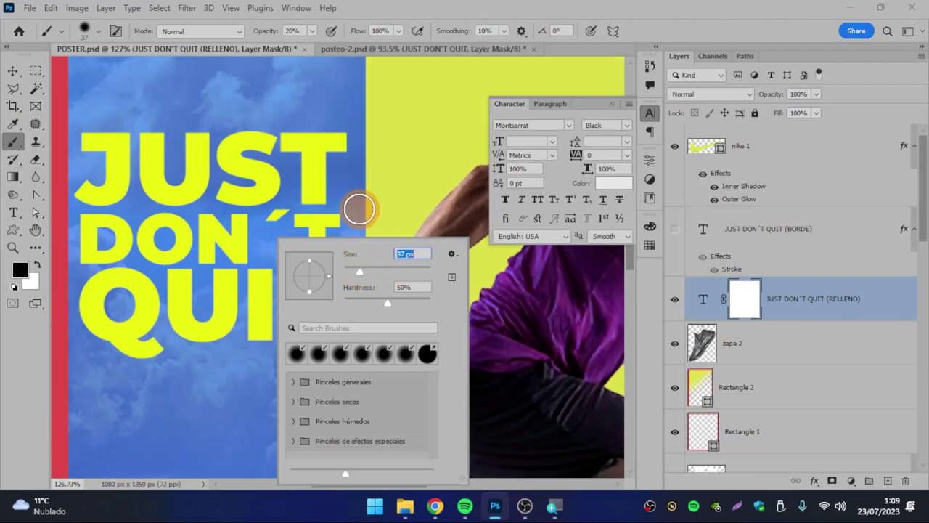
key("Return")
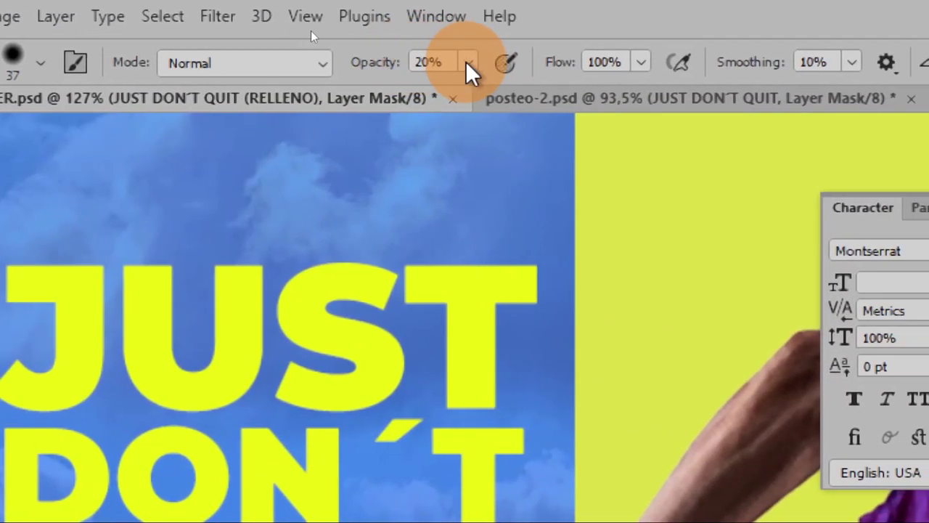
left_click(466, 63)
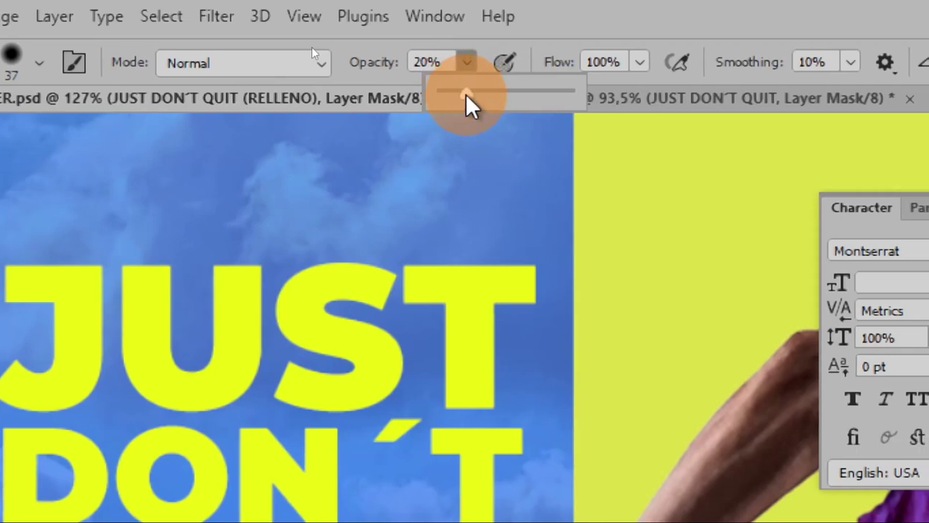
left_click_drag(465, 94, 569, 92)
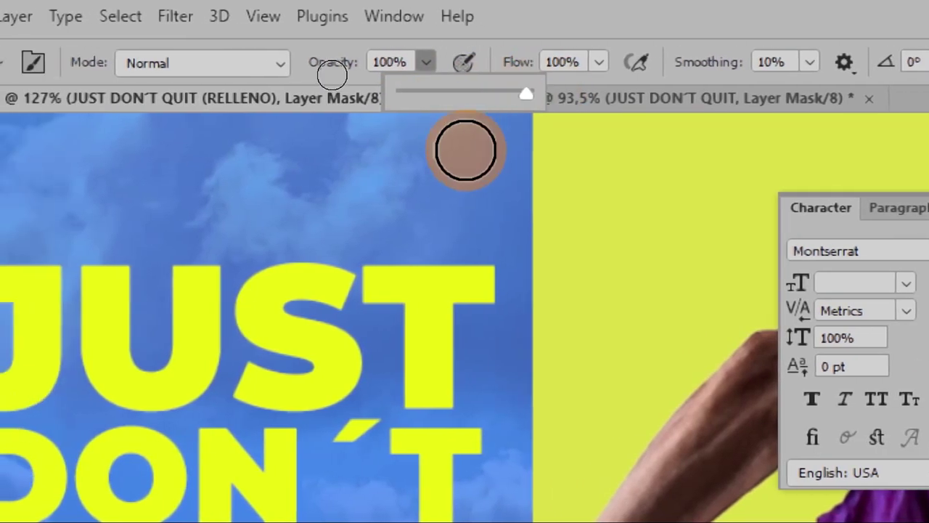
left_click(466, 150)
Paint black on the RELLENO mask to hide the apostrophe and T of DON´T.
key("super+minus")
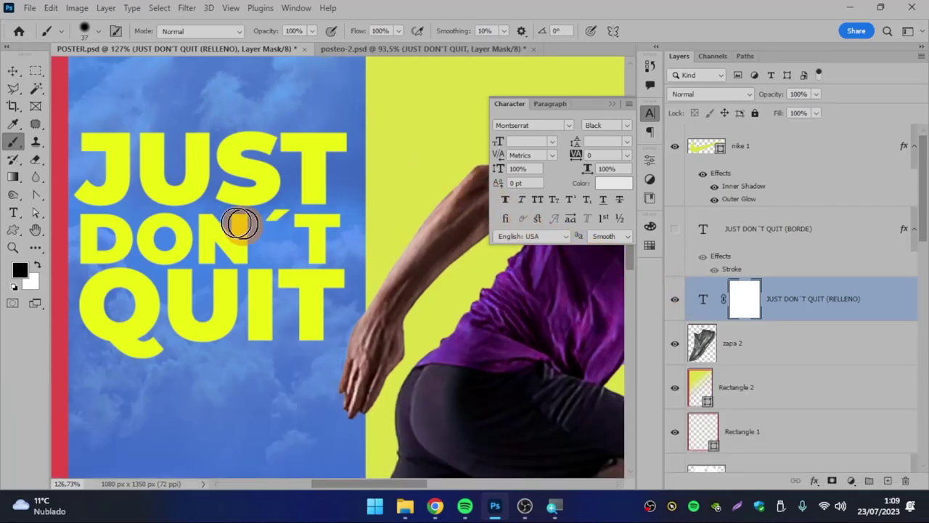
mouse_move(222, 228)
left_mouse_down()
mouse_move(263, 224)
mouse_move(325, 261)
left_mouse_up()
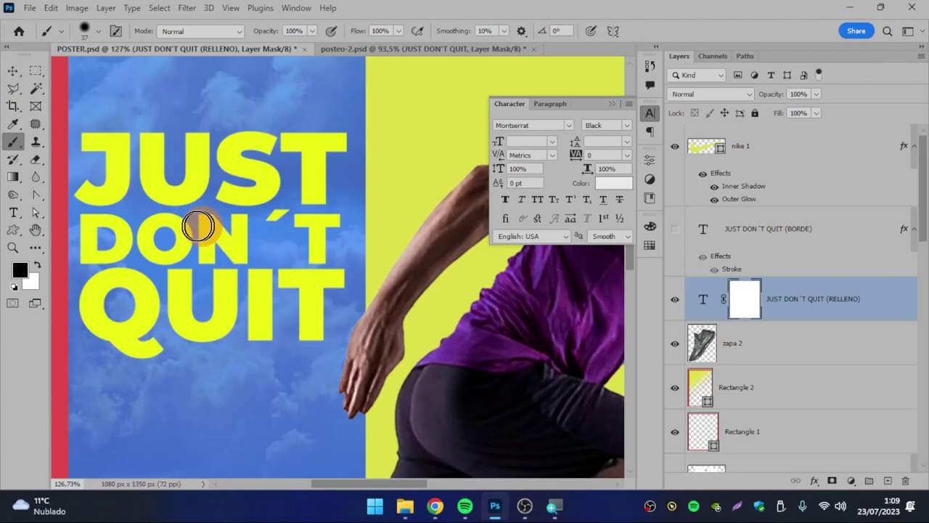
left_click(29, 279)
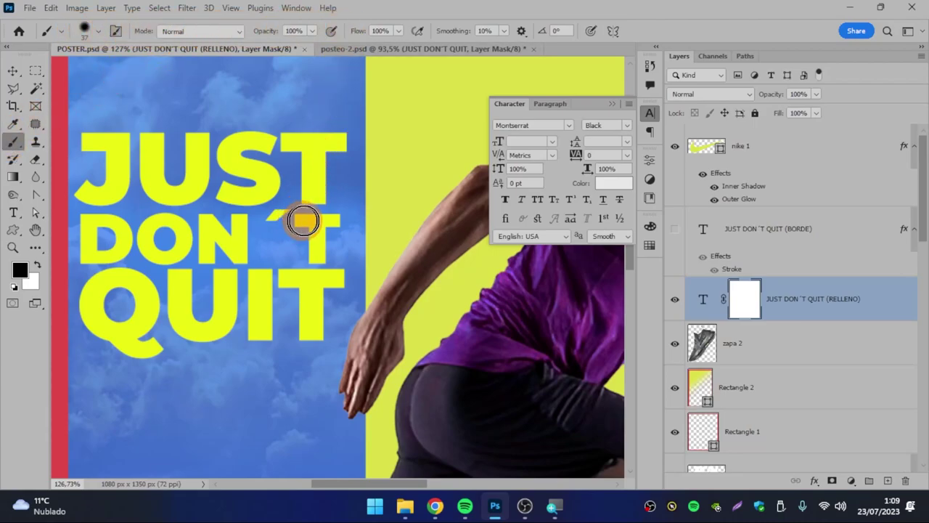
mouse_move(247, 224)
left_mouse_down()
mouse_move(349, 225)
mouse_move(314, 238)
left_mouse_up()
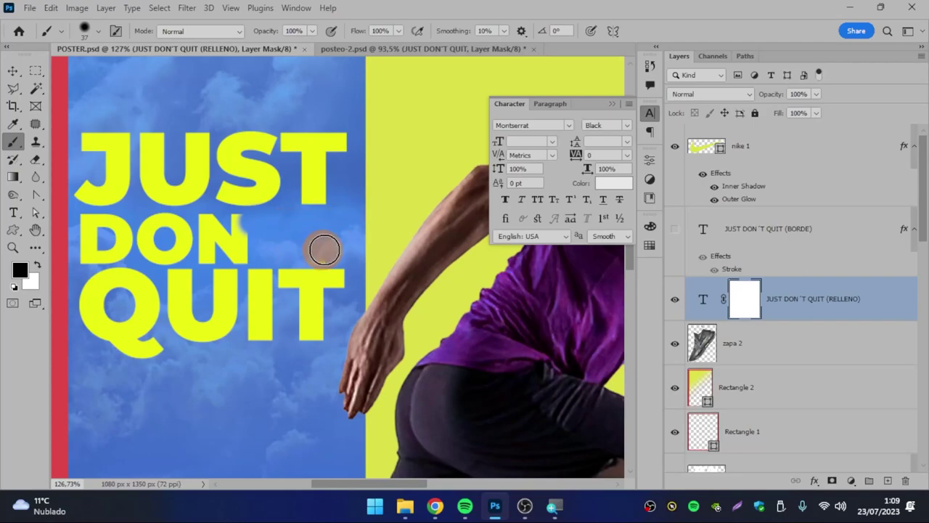
Mask out the N of DON with black strokes, undoing one attempt.
scroll(191, 224, "up", 3)
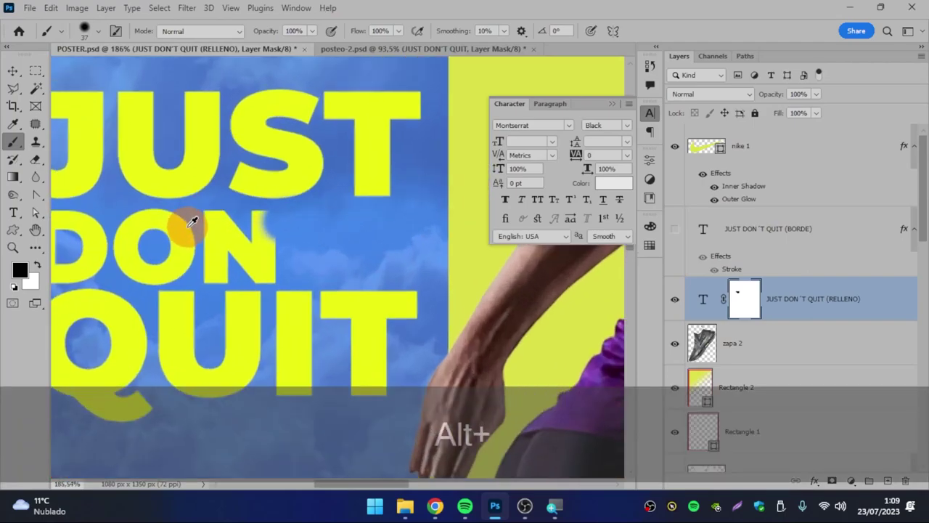
scroll(187, 220, "up", 3)
mouse_move(251, 222)
left_mouse_down()
mouse_move(332, 284)
mouse_move(271, 265)
mouse_move(255, 207)
mouse_move(240, 206)
mouse_move(222, 237)
mouse_move(239, 242)
mouse_move(228, 264)
mouse_move(268, 265)
left_mouse_up()
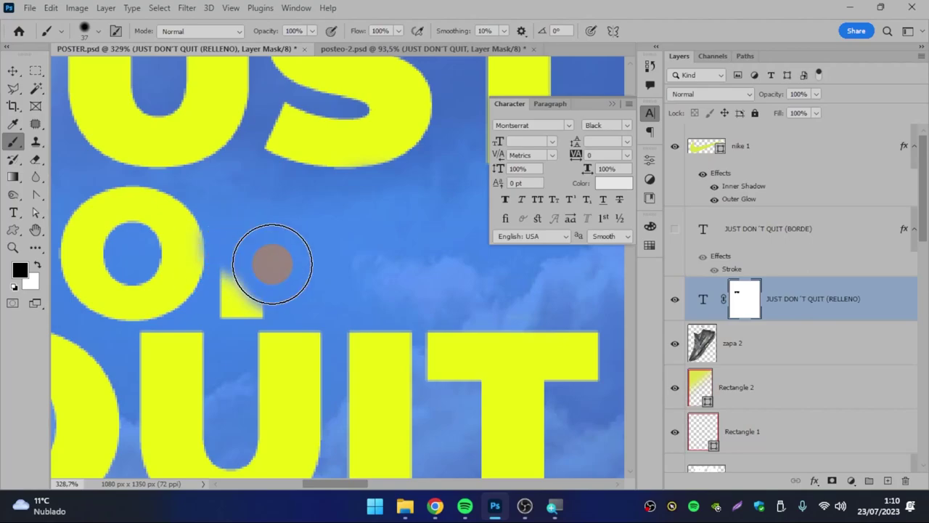
key("ctrl+z")
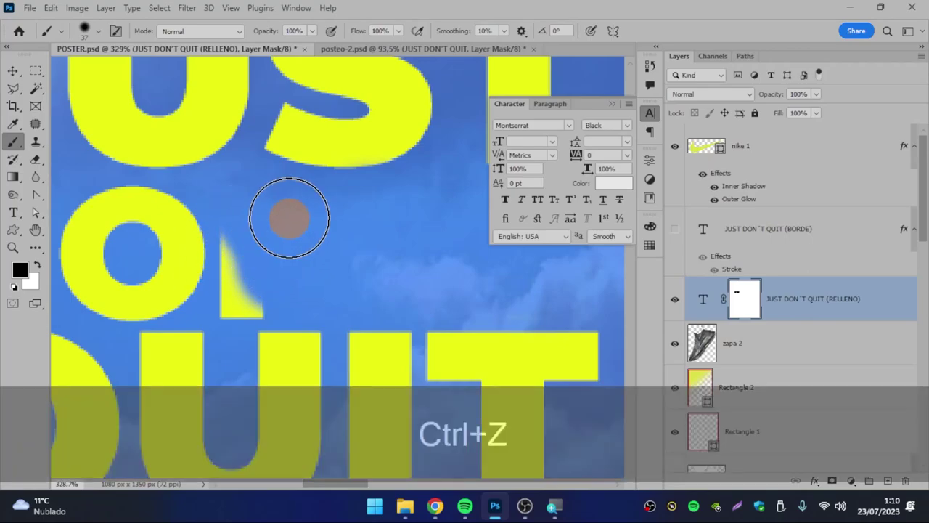
right_click(296, 215)
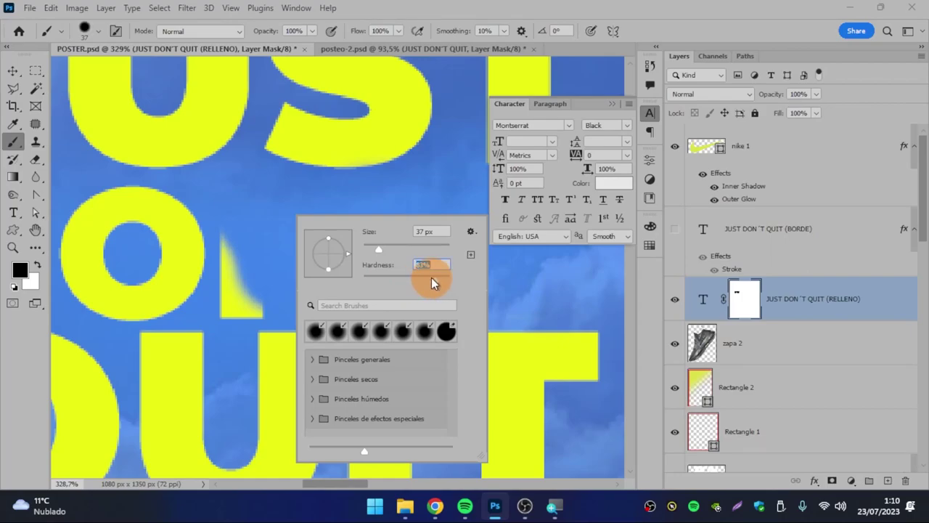
key("Return")
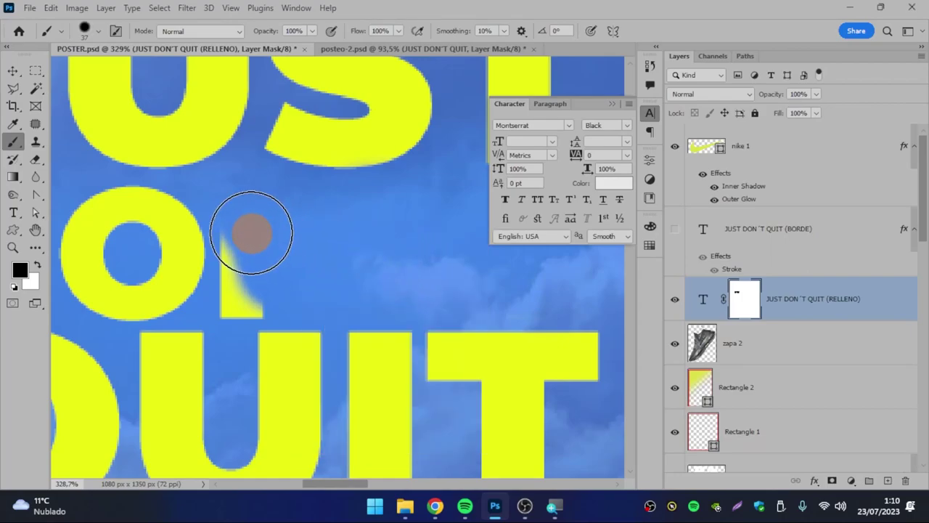
mouse_move(249, 227)
left_mouse_down()
mouse_move(253, 278)
mouse_move(257, 253)
left_mouse_up()
Shrink the brush to 21 px and paint out the leftover yellow sliver near the O.
right_click(276, 228)
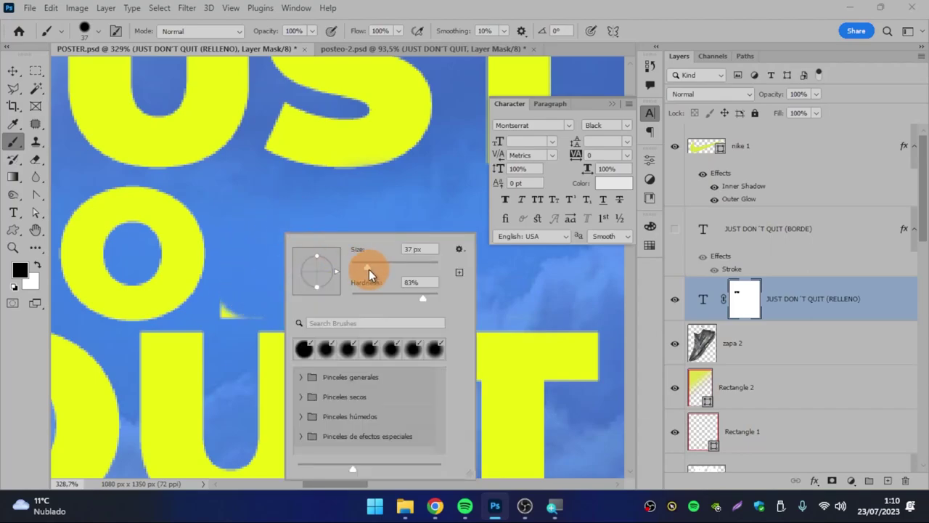
left_click_drag(369, 269, 359, 268)
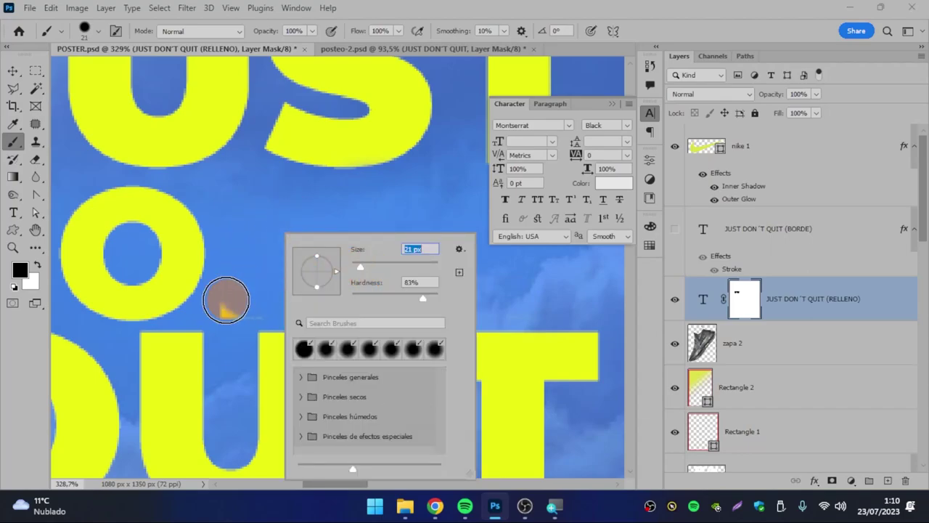
left_click_drag(234, 301, 242, 303)
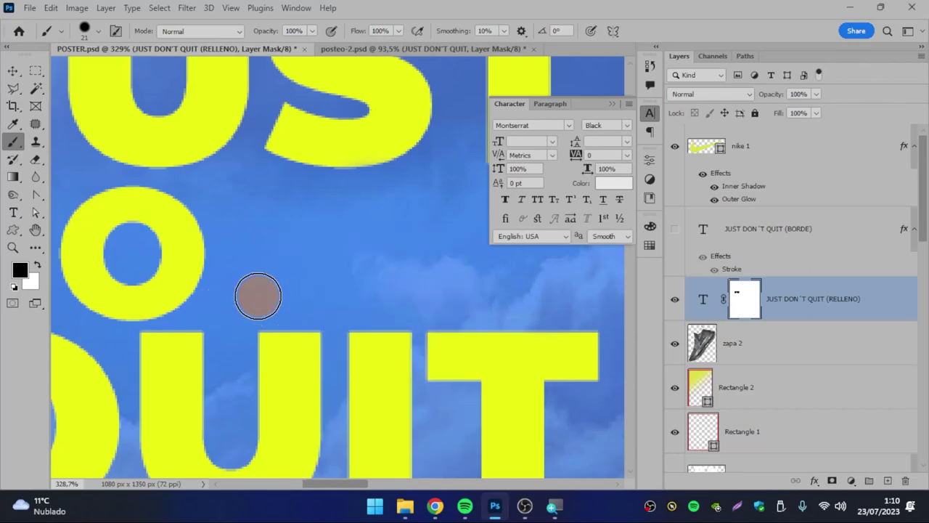
key("super+minus")
Paint black over the Q, U and first I of QUIT on the RELLENO mask.
scroll(258, 296, "down", 2)
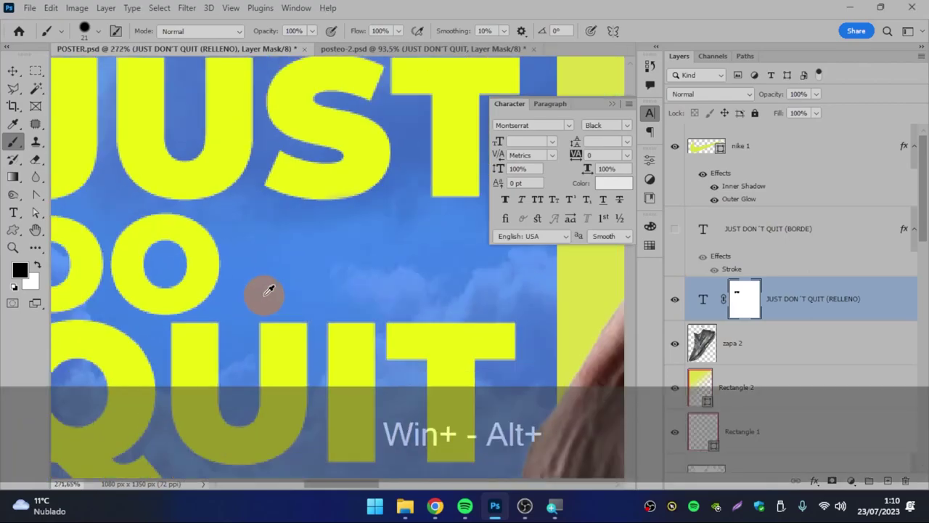
scroll(263, 292, "down", 2)
scroll(263, 301, "down", 1)
mouse_move(265, 311)
left_mouse_down()
mouse_move(366, 253)
mouse_move(334, 254)
left_mouse_up()
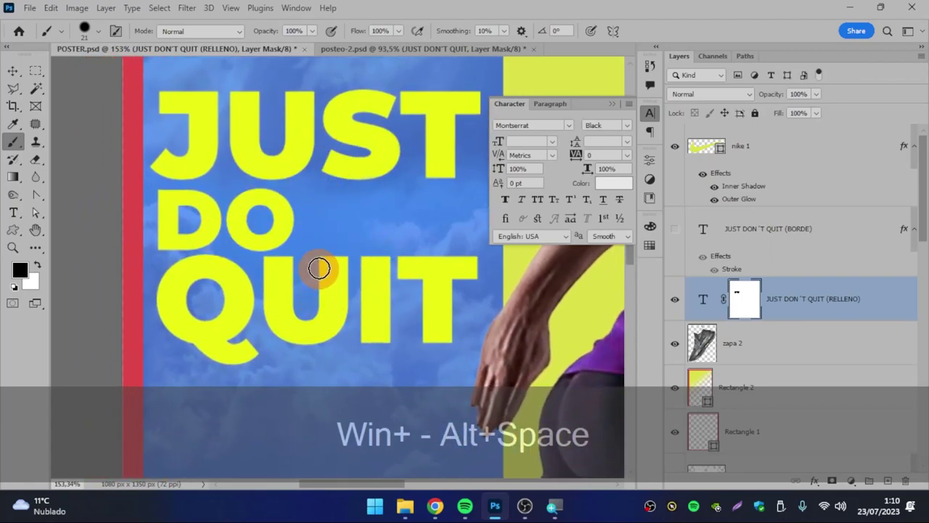
mouse_move(341, 259)
left_mouse_down()
mouse_move(332, 330)
mouse_move(311, 281)
mouse_move(307, 349)
mouse_move(286, 332)
mouse_move(300, 268)
mouse_move(249, 259)
mouse_move(286, 270)
mouse_move(259, 254)
left_mouse_up()
key("ctrl+z")
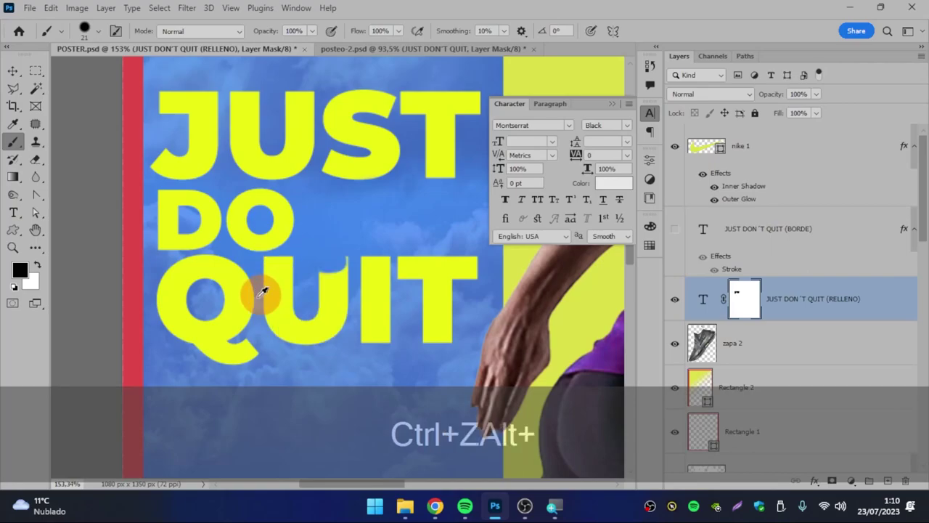
scroll(265, 291, "up", 2)
mouse_move(360, 249)
left_mouse_down()
mouse_move(352, 305)
mouse_move(322, 352)
mouse_move(338, 270)
mouse_move(312, 341)
mouse_move(317, 332)
mouse_move(297, 303)
mouse_move(306, 259)
mouse_move(277, 263)
mouse_move(253, 349)
mouse_move(239, 360)
mouse_move(192, 351)
mouse_move(228, 326)
mouse_move(244, 327)
mouse_move(203, 257)
mouse_move(167, 265)
mouse_move(181, 257)
mouse_move(144, 299)
mouse_move(145, 317)
mouse_move(191, 290)
mouse_move(206, 266)
mouse_move(230, 297)
left_mouse_up()
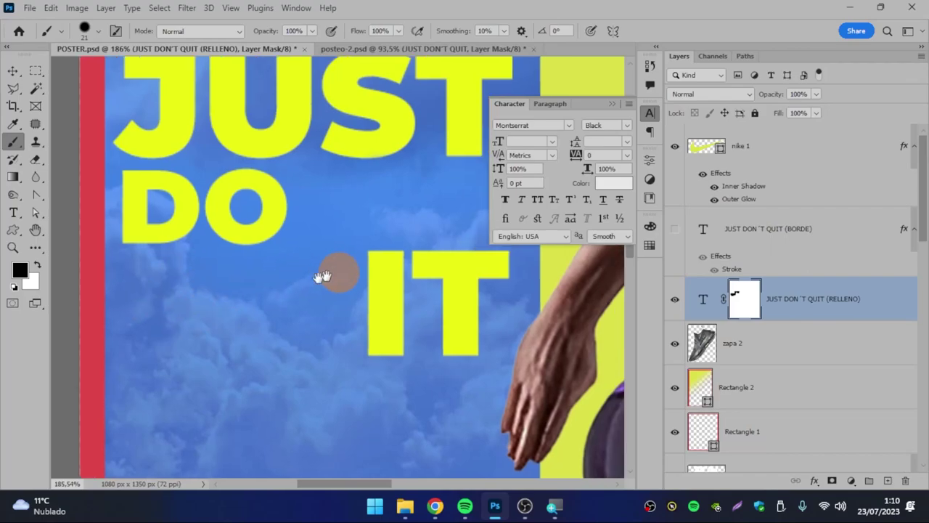
mouse_move(332, 269)
left_mouse_down()
mouse_move(247, 306)
mouse_move(235, 290)
left_mouse_up()
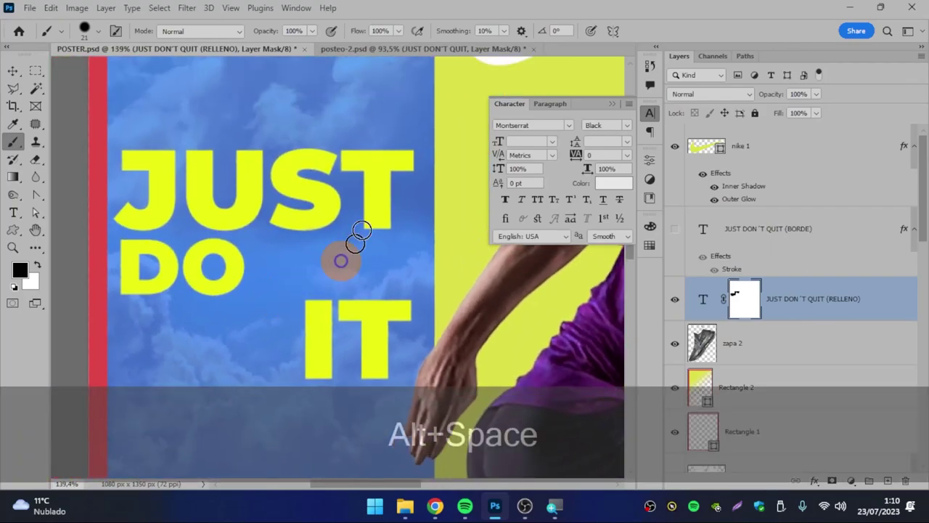
Show the BORDE outline layer, check it alone, then restore RELLENO with BORDE selected.
left_click(675, 231)
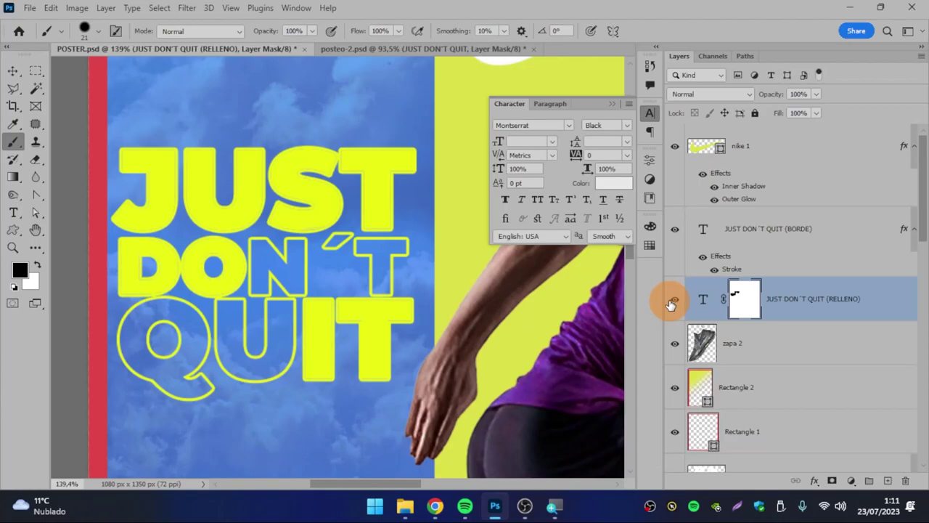
left_click(670, 304)
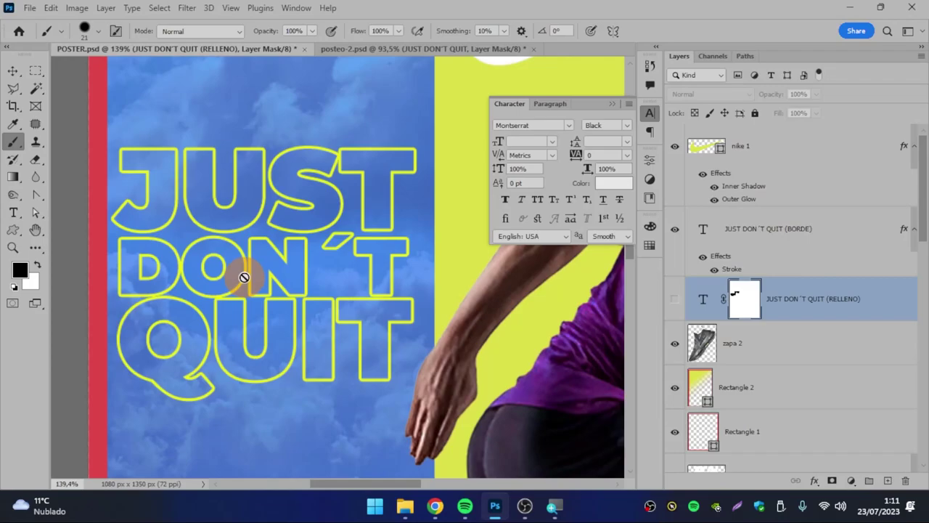
left_click(780, 236)
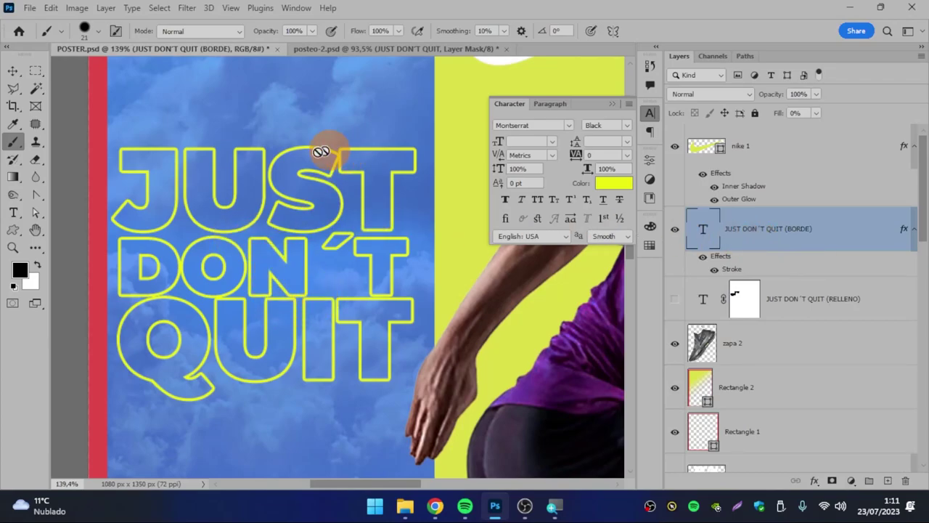
left_click(676, 300)
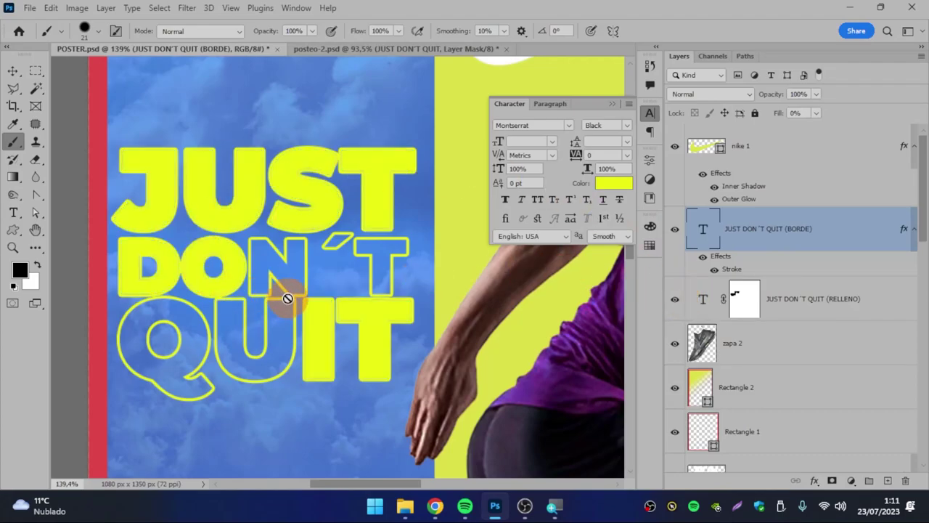
Zoom in on the headline and collapse the Character panel.
left_click(16, 250)
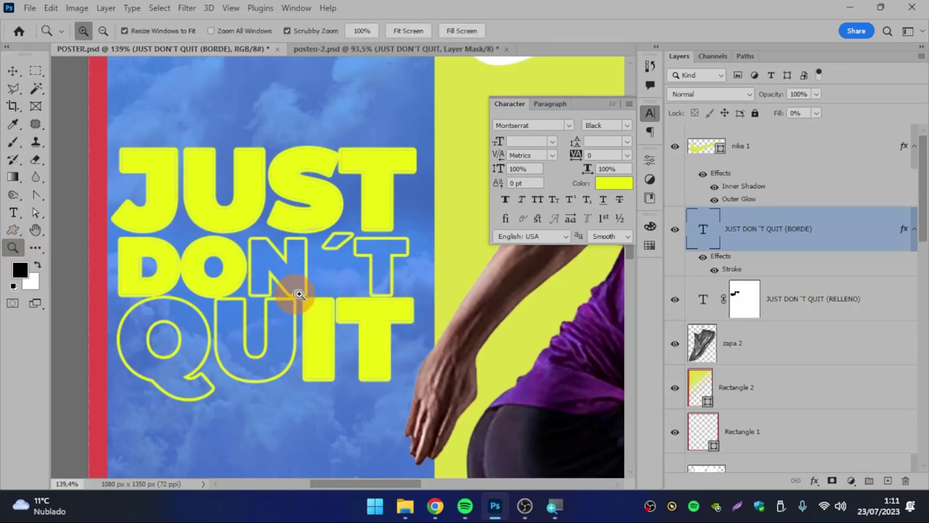
left_click_drag(290, 295, 345, 281)
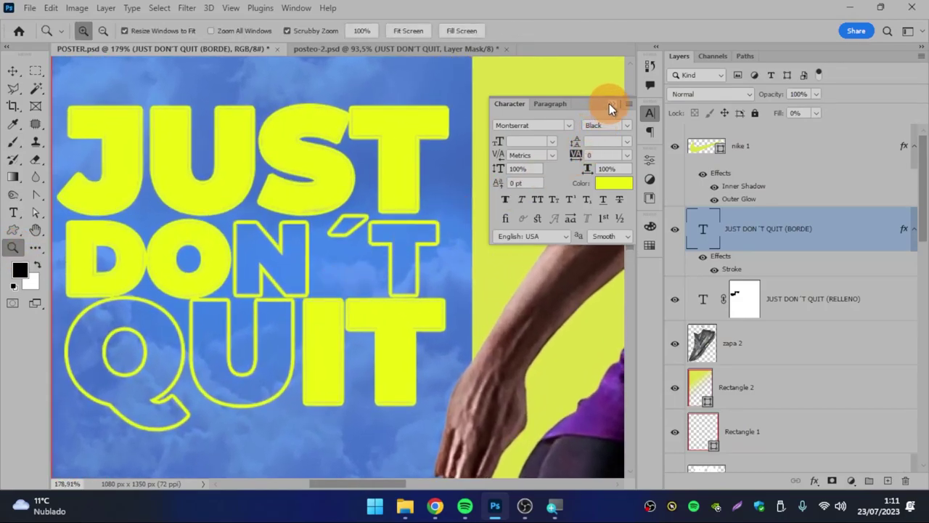
left_click(612, 103)
left_click_drag(460, 209, 478, 212)
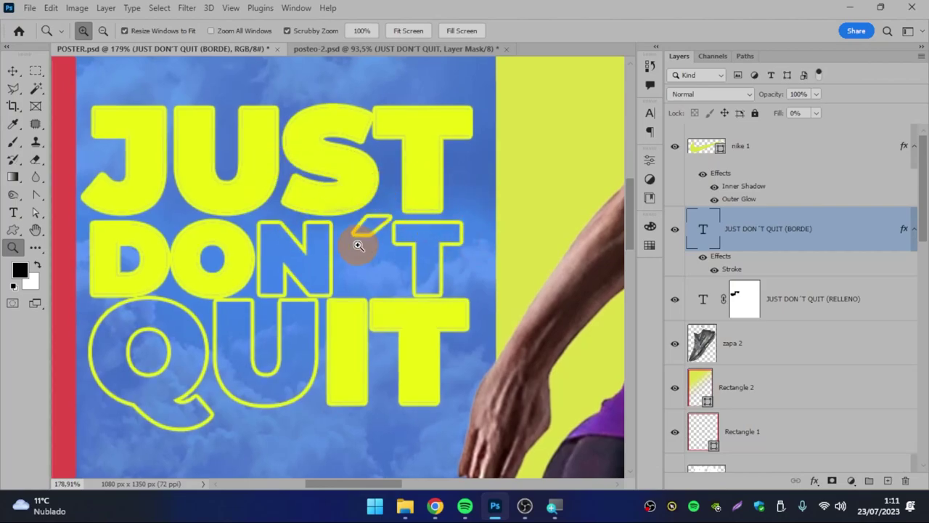
left_click(737, 300)
key("super+plus")
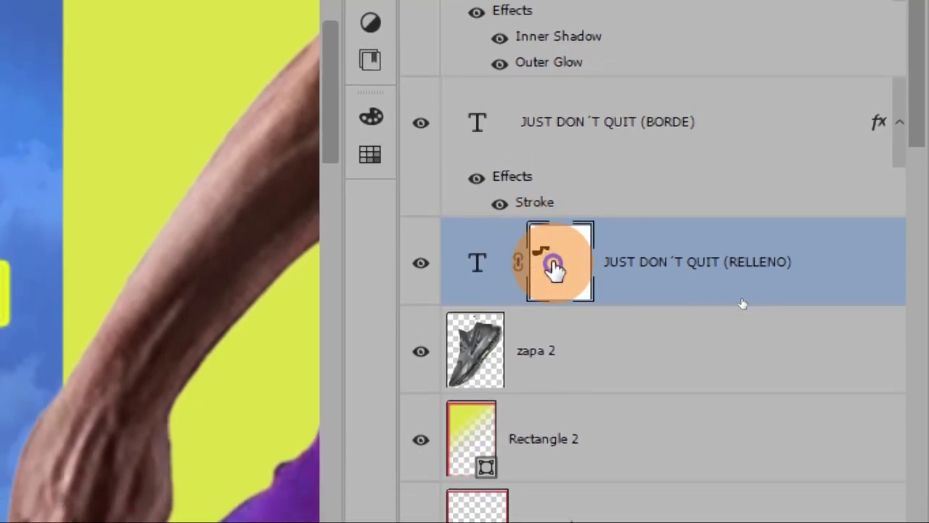
left_click_drag(555, 270, 566, 263)
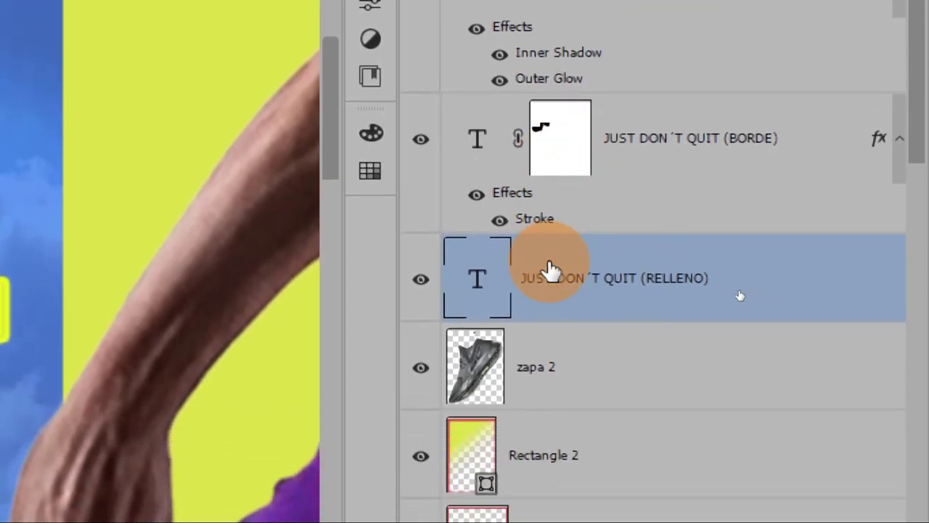
key("super+minus")
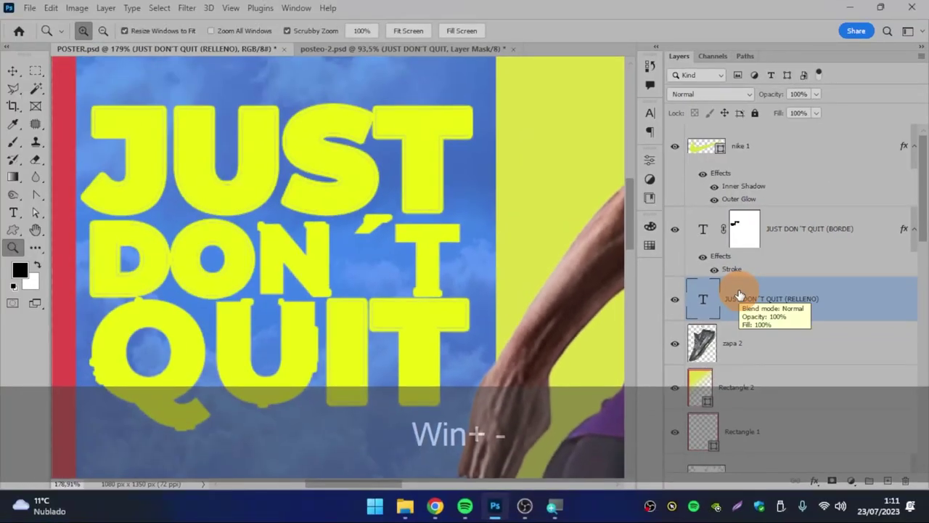
key("ctrl")
key("ctrl+z")
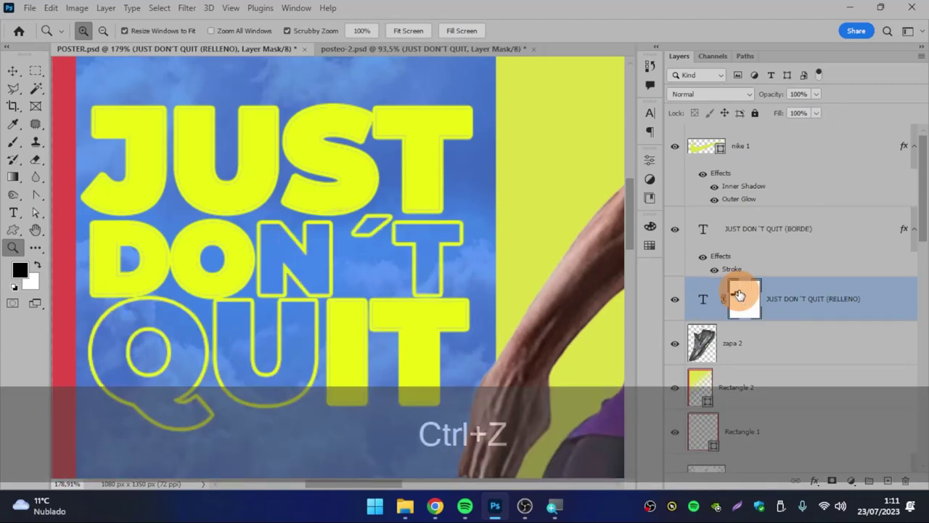
left_click_drag(724, 297, 742, 298)
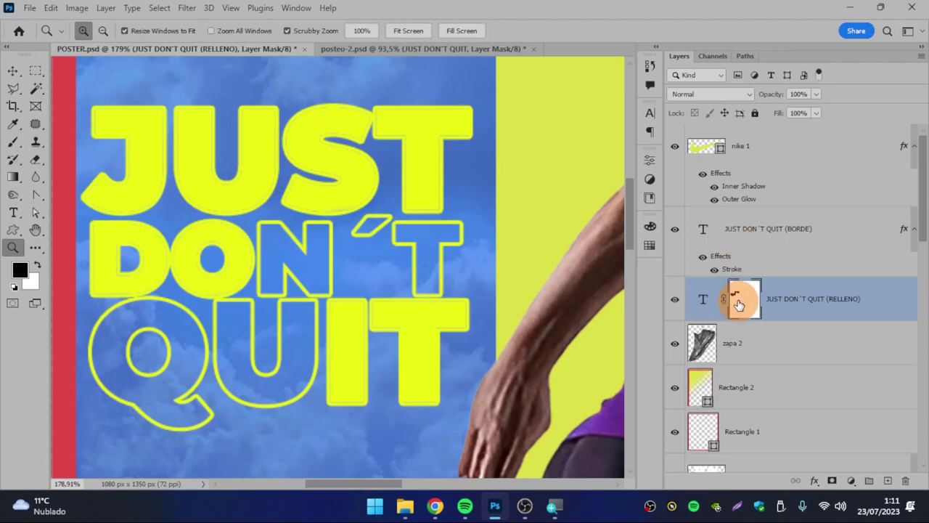
key("alt")
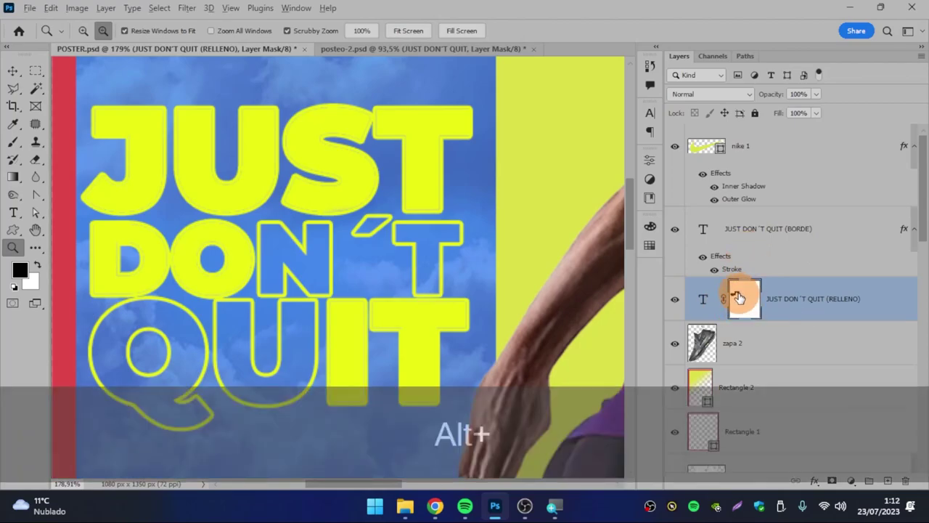
left_click_drag(739, 298, 752, 233)
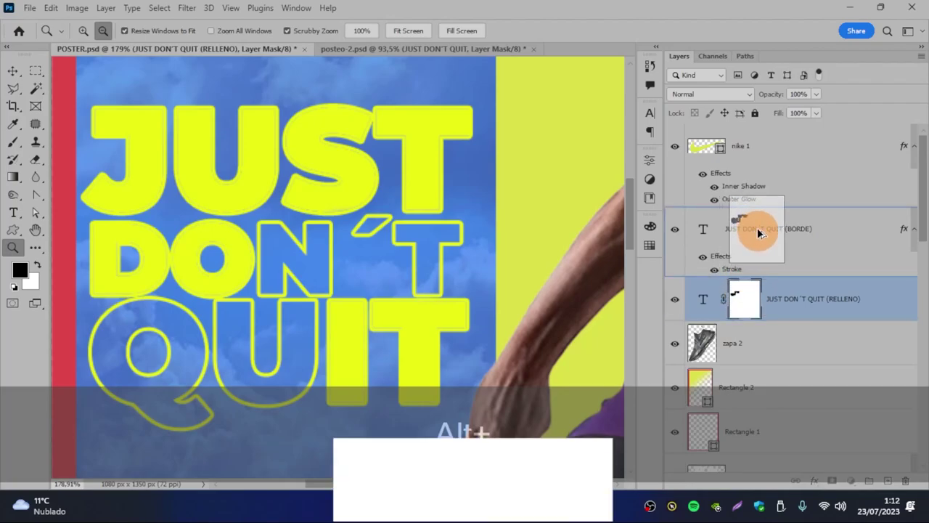
Copy the RELLENO mask onto the BORDE layer and hide the RELLENO layer.
left_click_drag(752, 232, 750, 235)
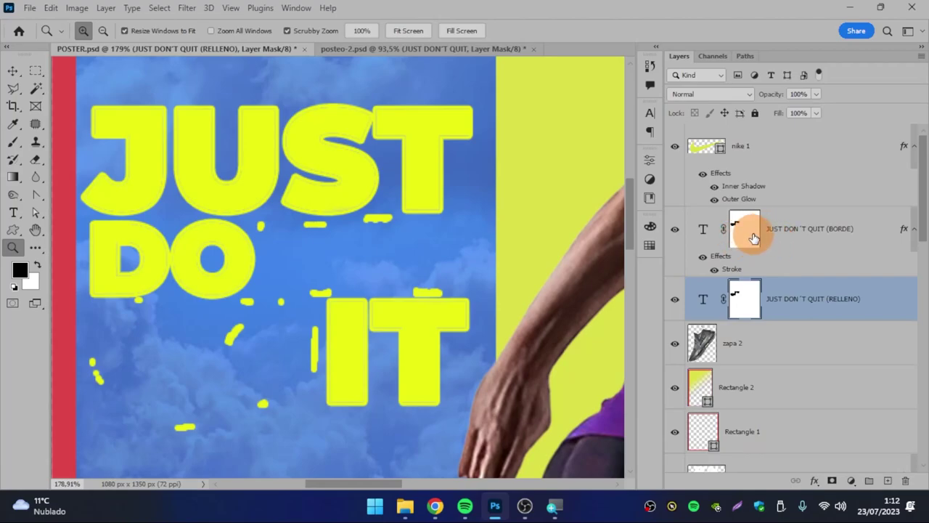
left_click(838, 232)
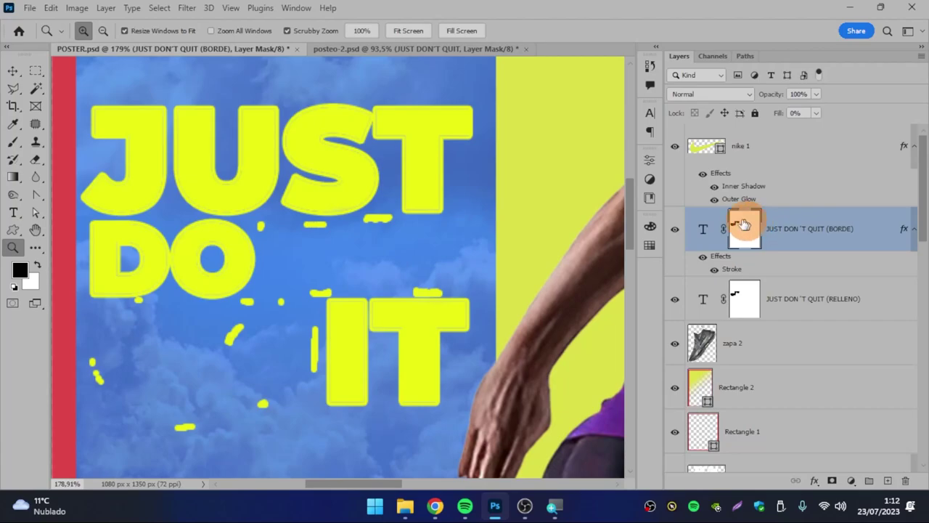
left_click(674, 301)
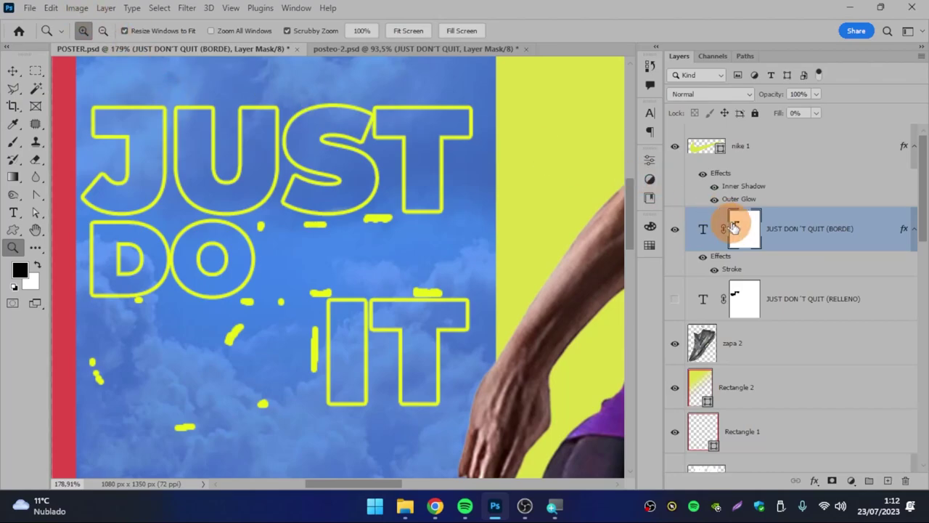
left_click(76, 8)
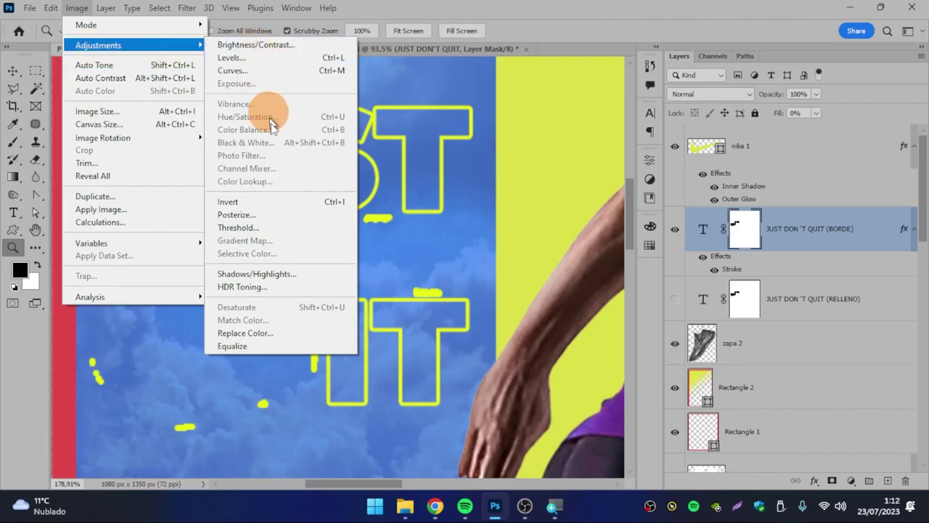
mouse_move(98, 45)
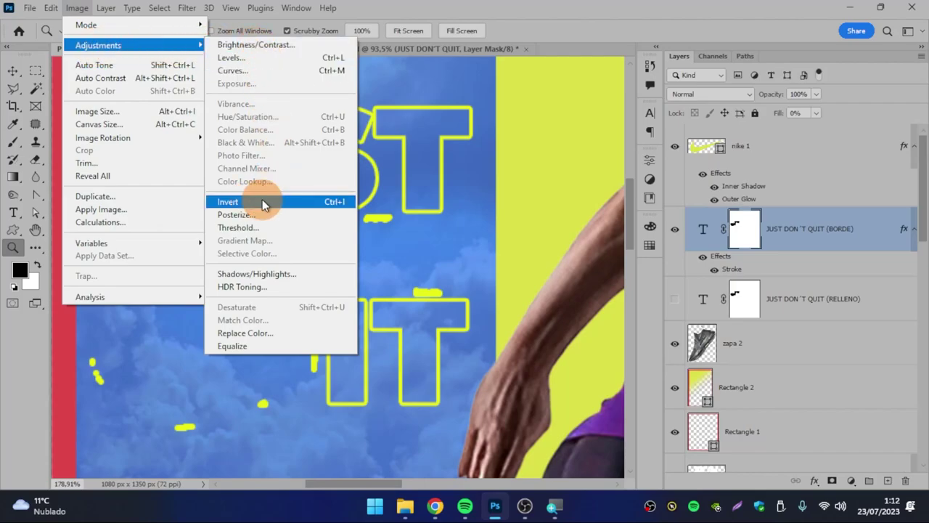
Invert the BORDE mask, zoom in on N'T and paint out yellow strokes below the letters.
left_click(262, 201)
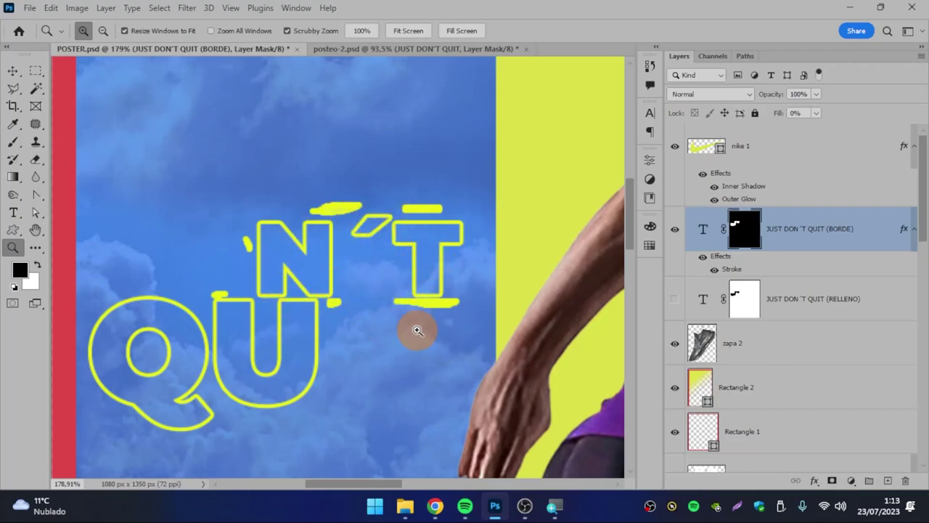
left_click_drag(418, 326, 458, 328)
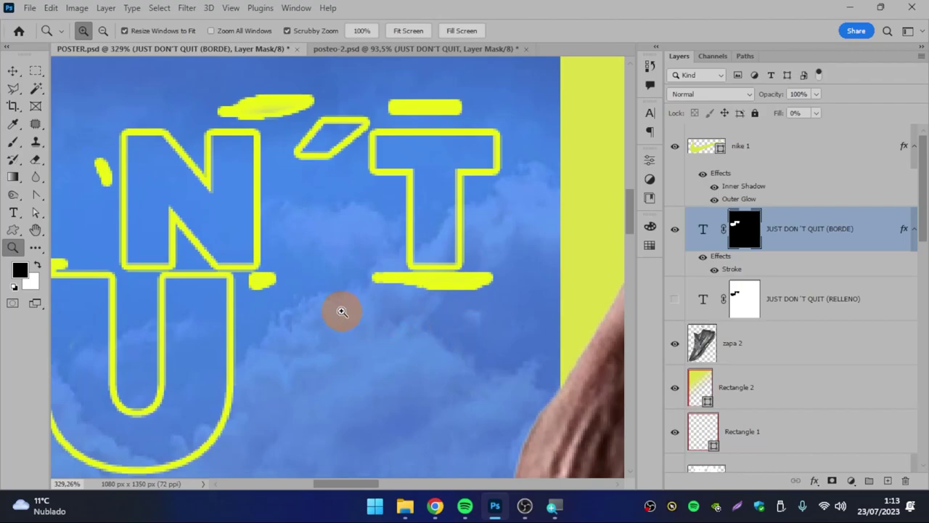
left_click(11, 142)
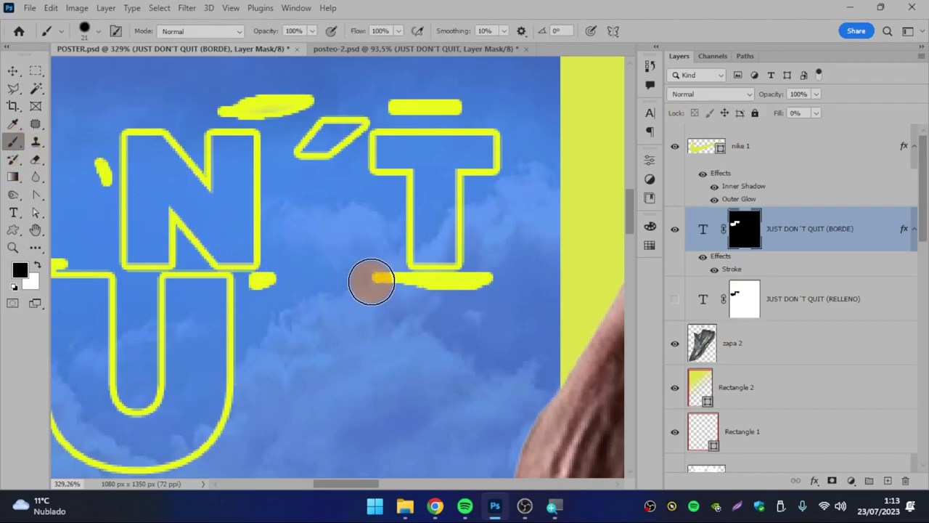
mouse_move(377, 281)
left_mouse_down()
mouse_move(473, 288)
mouse_move(465, 288)
left_mouse_up()
left_click_drag(276, 276, 259, 284)
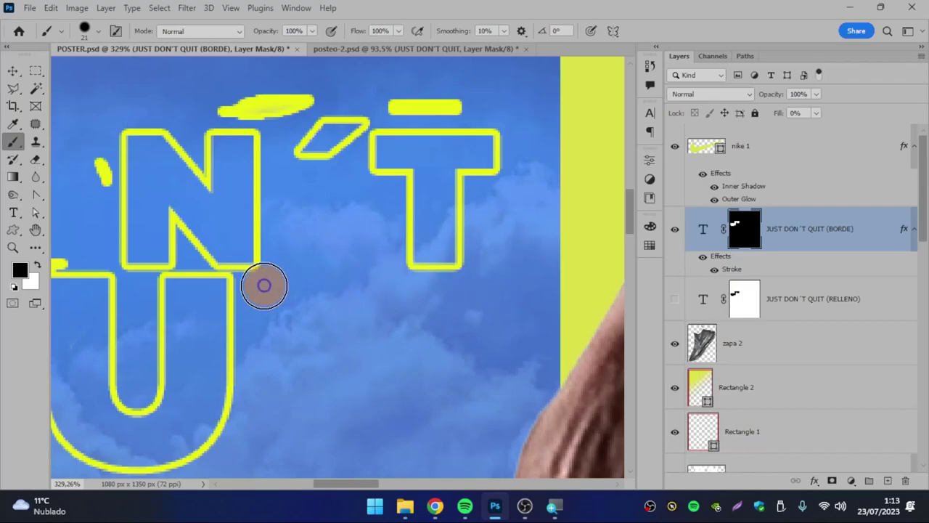
Shrink the brush to 15 px and paint out stray yellow marks above and left of N and T.
right_click(328, 221)
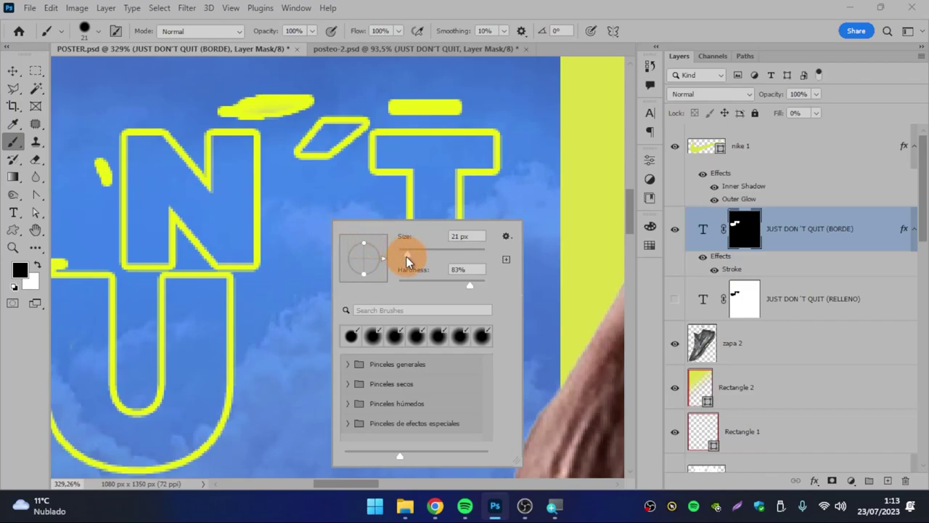
left_click_drag(408, 256, 405, 256)
left_click_drag(477, 101, 394, 104)
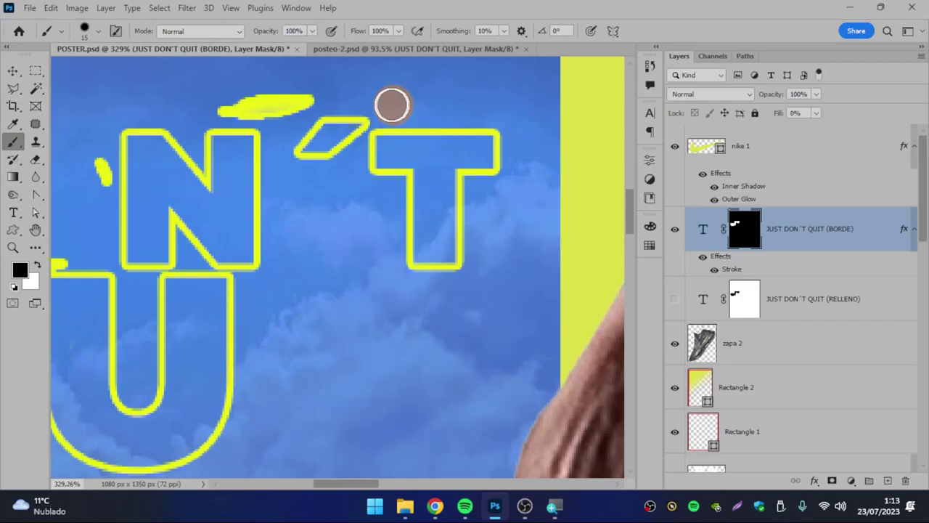
left_click_drag(305, 98, 194, 105)
left_click_drag(104, 159, 101, 187)
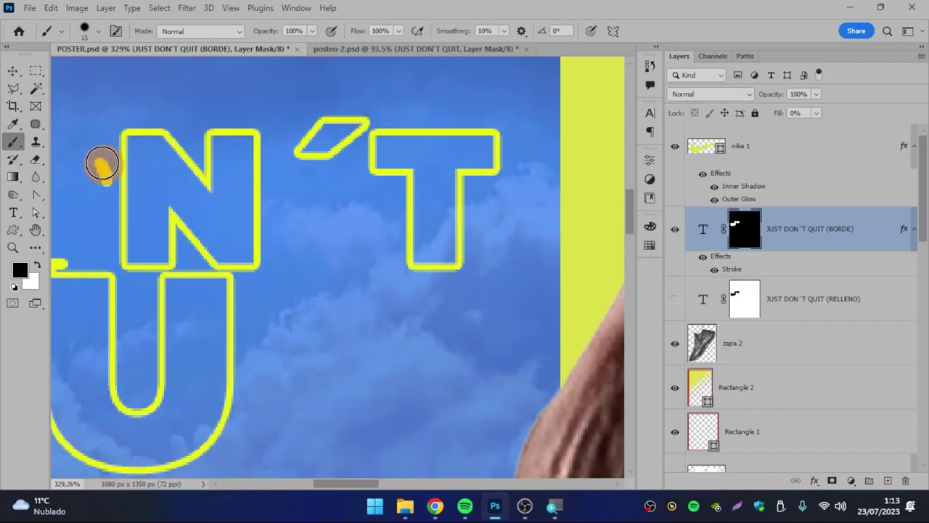
scroll(352, 280, "left", 3)
scroll(435, 261, "left", 2)
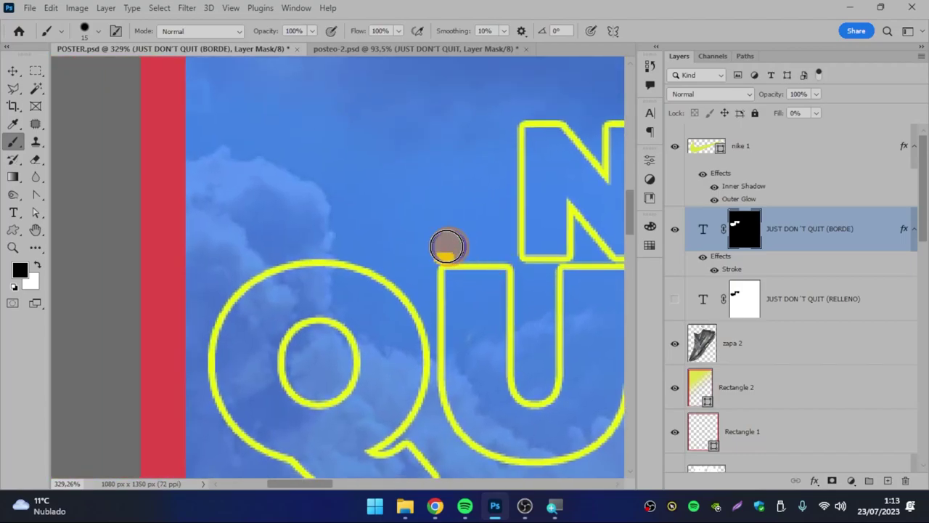
scroll(341, 211, "right", 4)
scroll(268, 218, "right", 1)
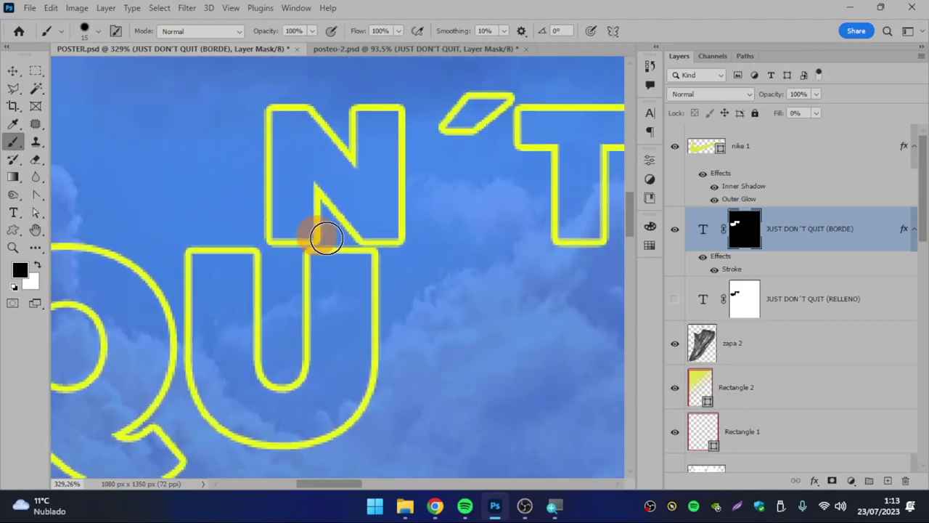
scroll(326, 238, "down", 2)
scroll(355, 239, "down", 2)
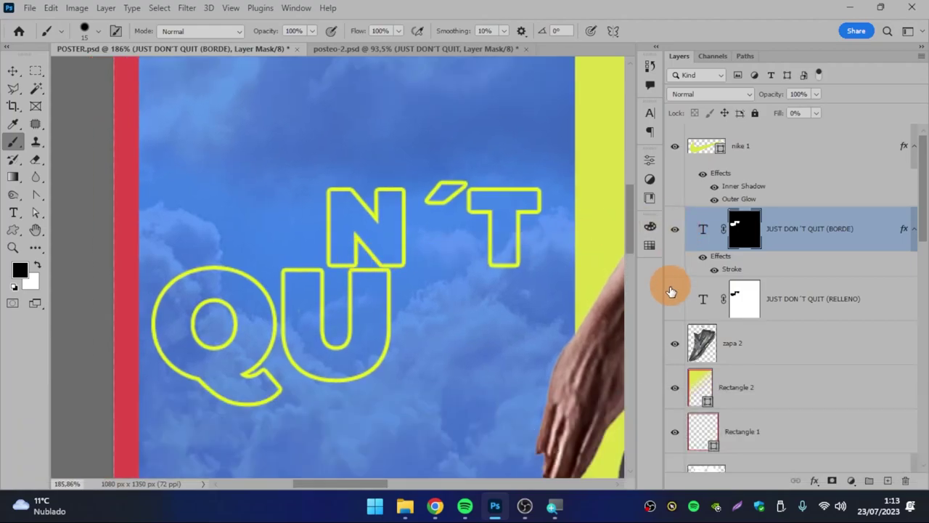
Show the RELLENO fill layer, review the whole poster, then select both RELLENO and BORDE layers.
left_click(674, 299)
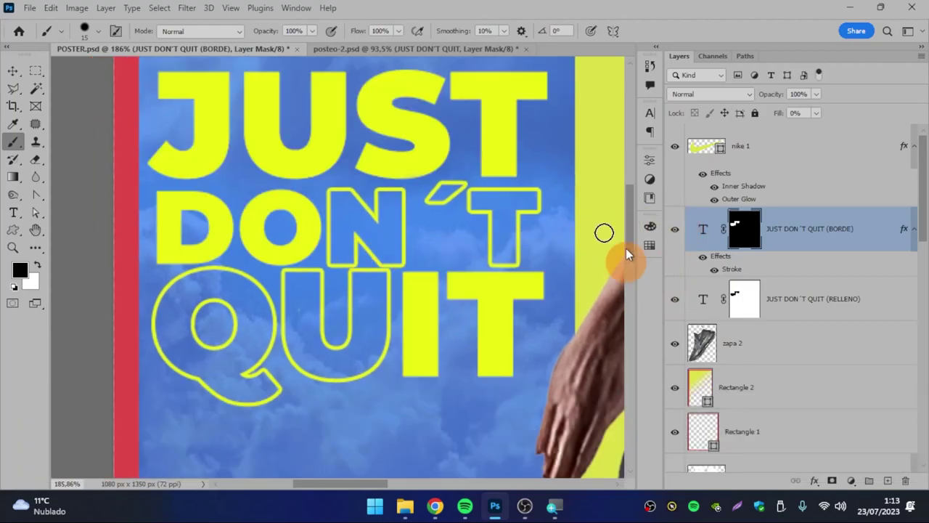
left_click(744, 312)
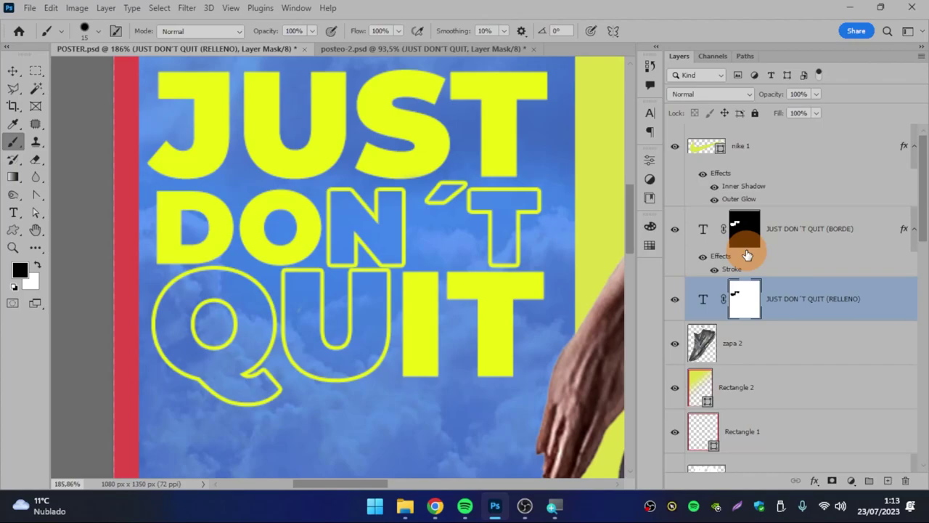
key("z")
left_click_drag(529, 218, 504, 214)
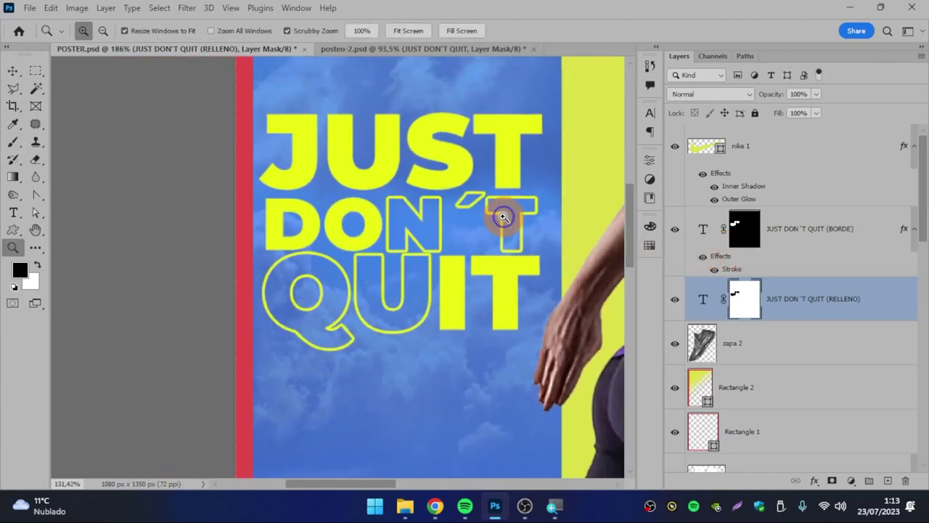
left_click_drag(539, 179, 326, 249)
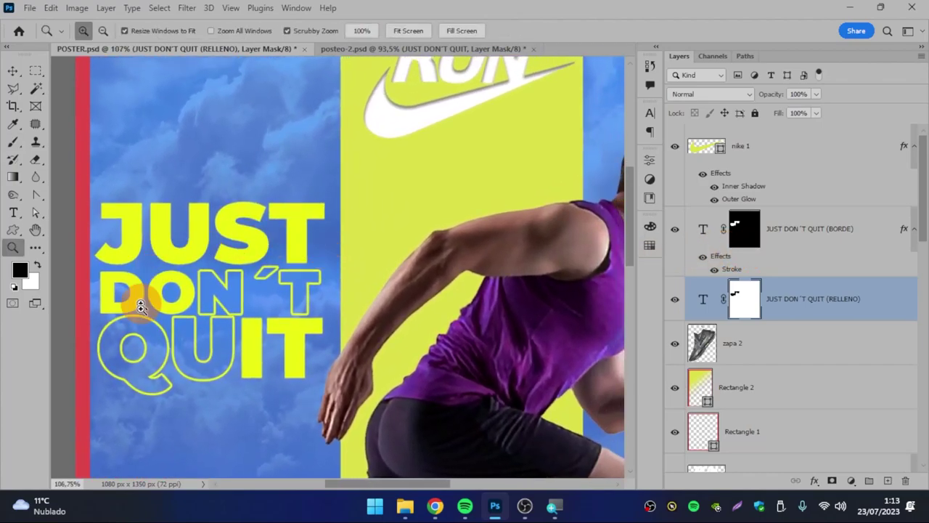
left_click_drag(332, 294, 315, 215)
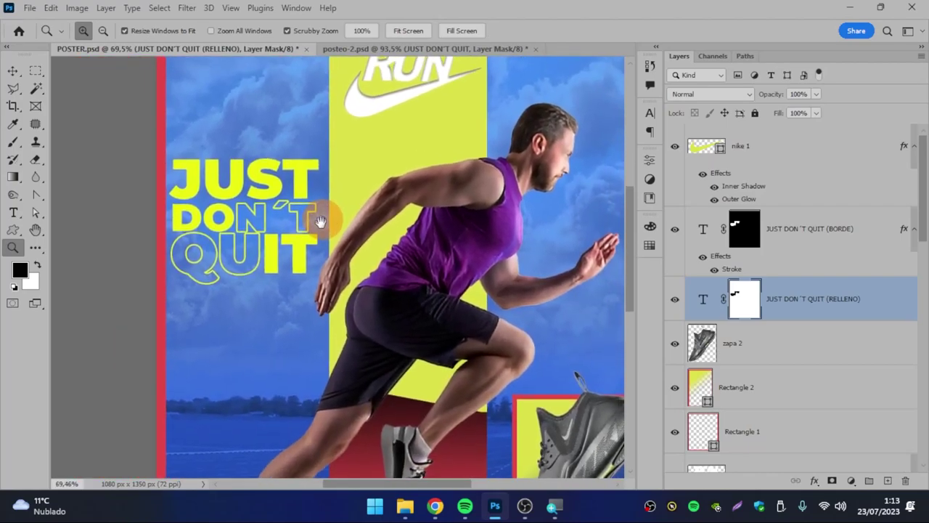
left_click_drag(187, 208, 224, 214)
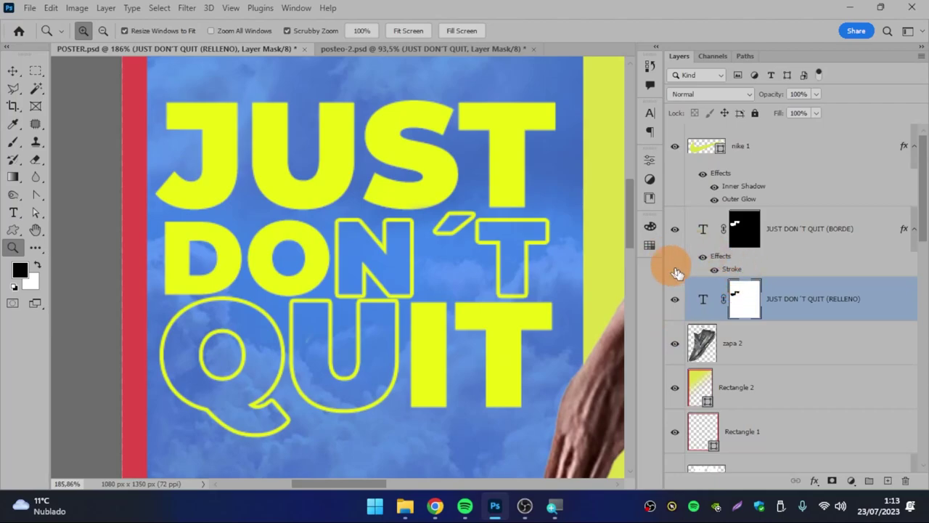
mouse_move(437, 275)
left_mouse_down()
mouse_move(467, 298)
mouse_move(355, 238)
left_mouse_up()
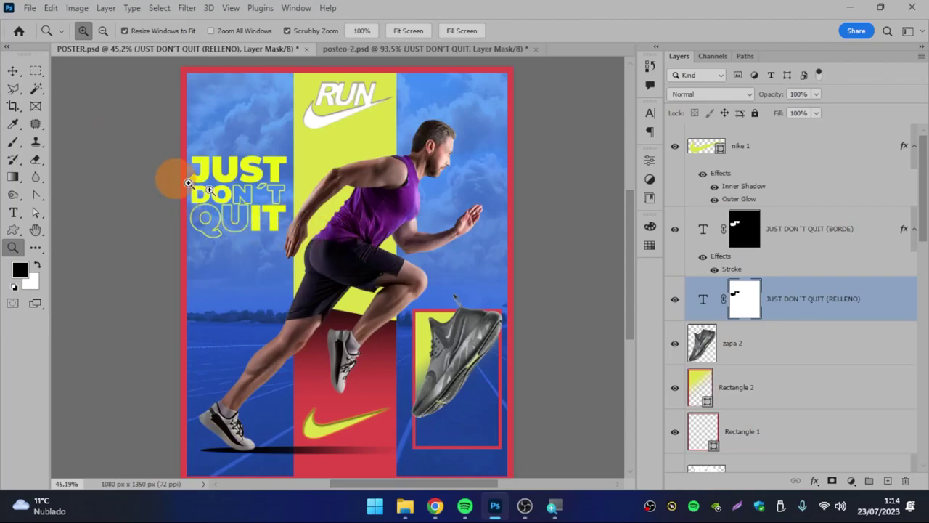
left_click(826, 308)
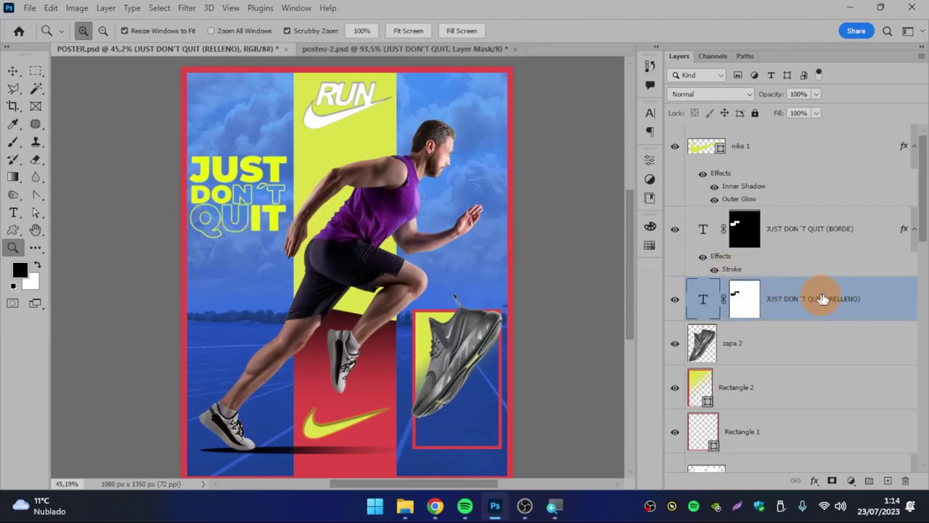
left_click(832, 231, "ctrl")
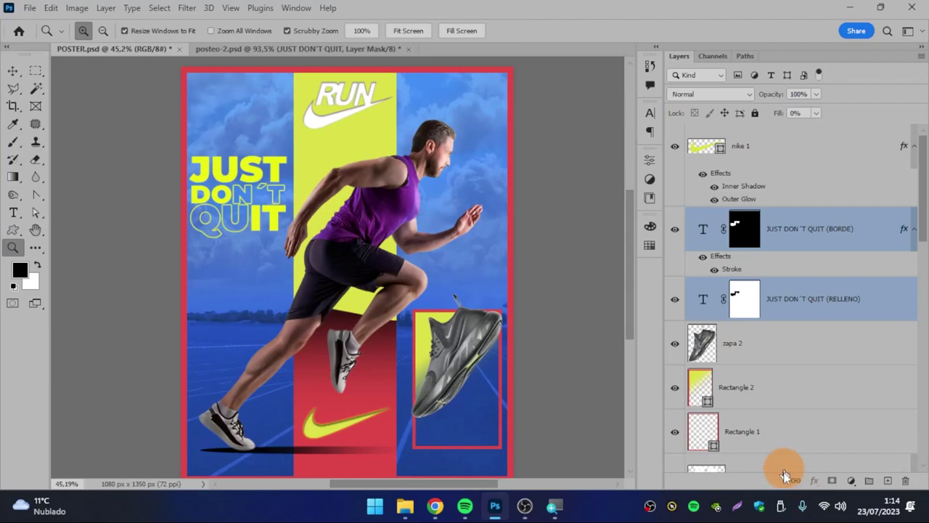
Link the BORDE and RELLENO headline layers and drag them together about 57 px lower.
left_click(796, 481)
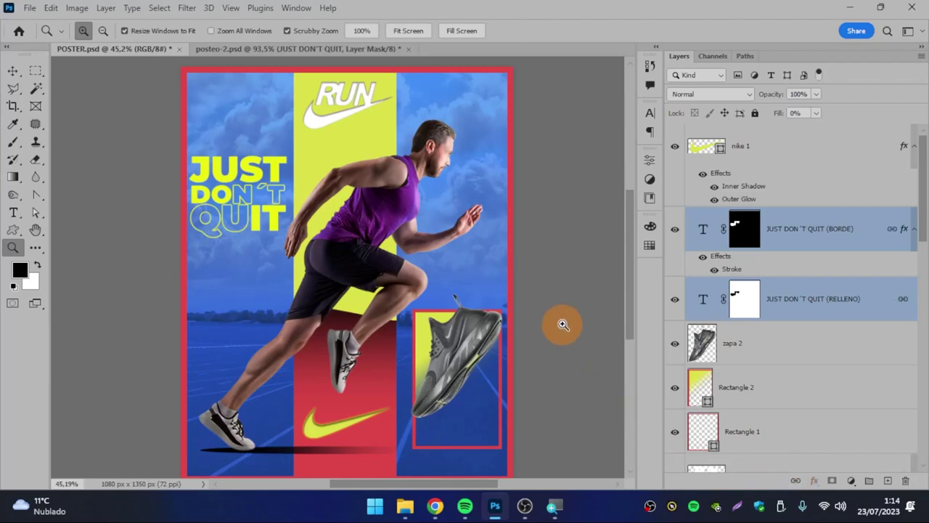
left_click(12, 70)
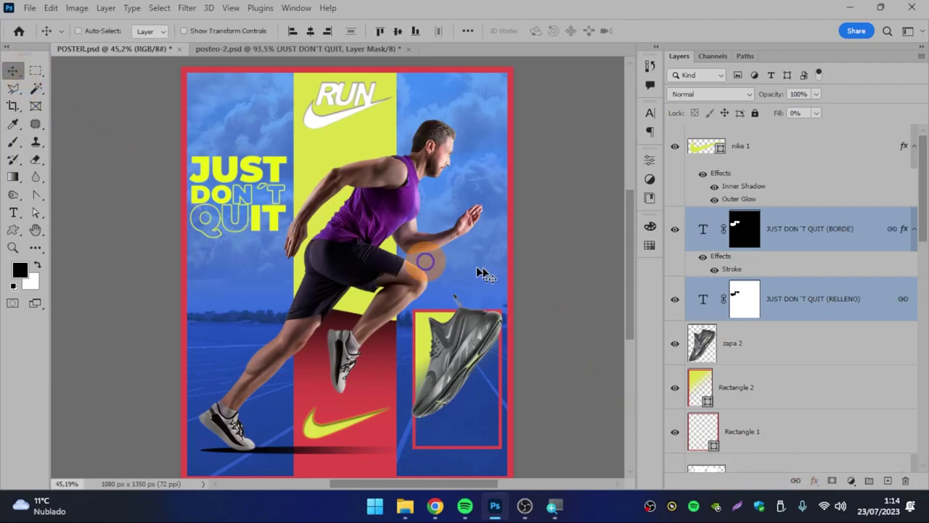
left_click(811, 231)
left_click(755, 228)
left_click(814, 291)
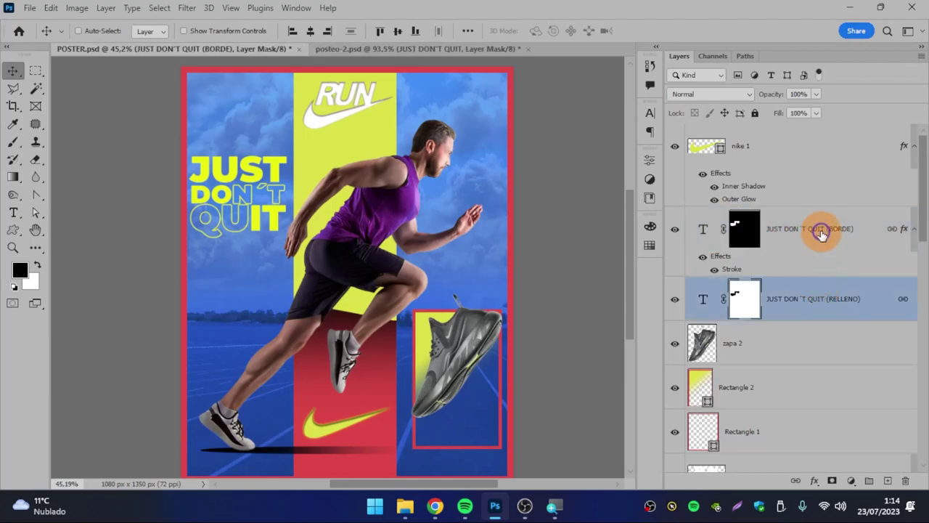
left_click(819, 230)
left_click(819, 295)
left_click(819, 231)
left_click_drag(237, 149, 232, 180)
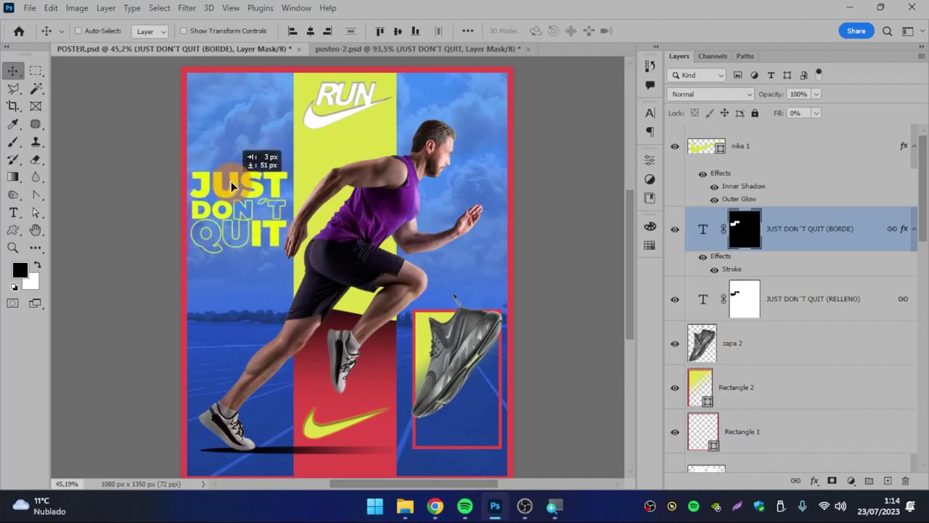
left_click_drag(231, 179, 233, 186)
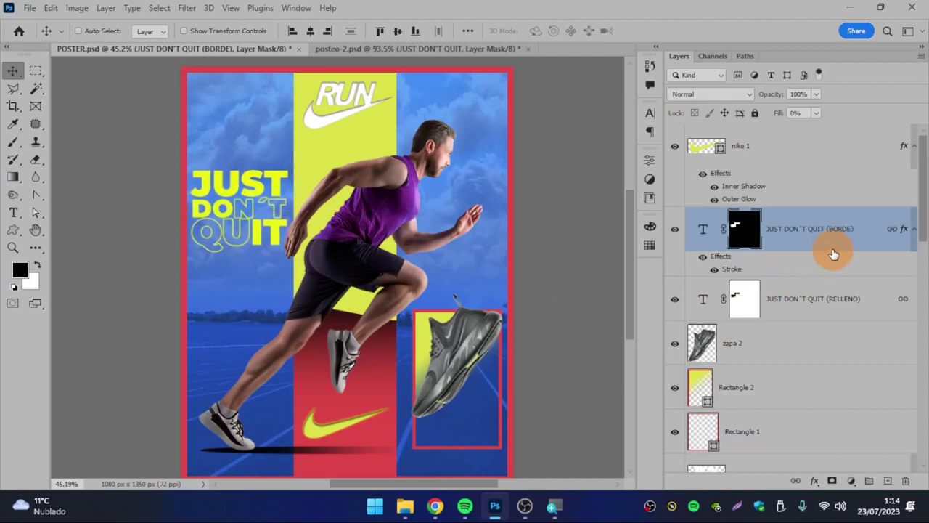